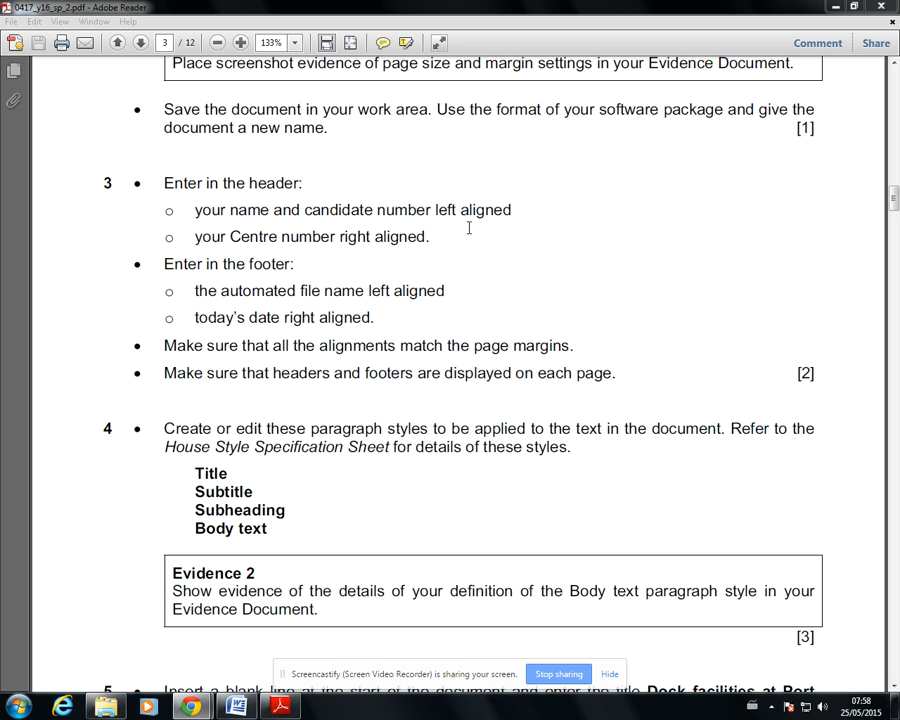
Read question 3 in the exam paper, switch to the S16PORT_NEW Word document and enter "Name and candidate number" left-aligned in the page header
mouse_move(893, 197)
left_mouse_down()
mouse_move(893, 165)
mouse_move(895, 207)
left_mouse_up()
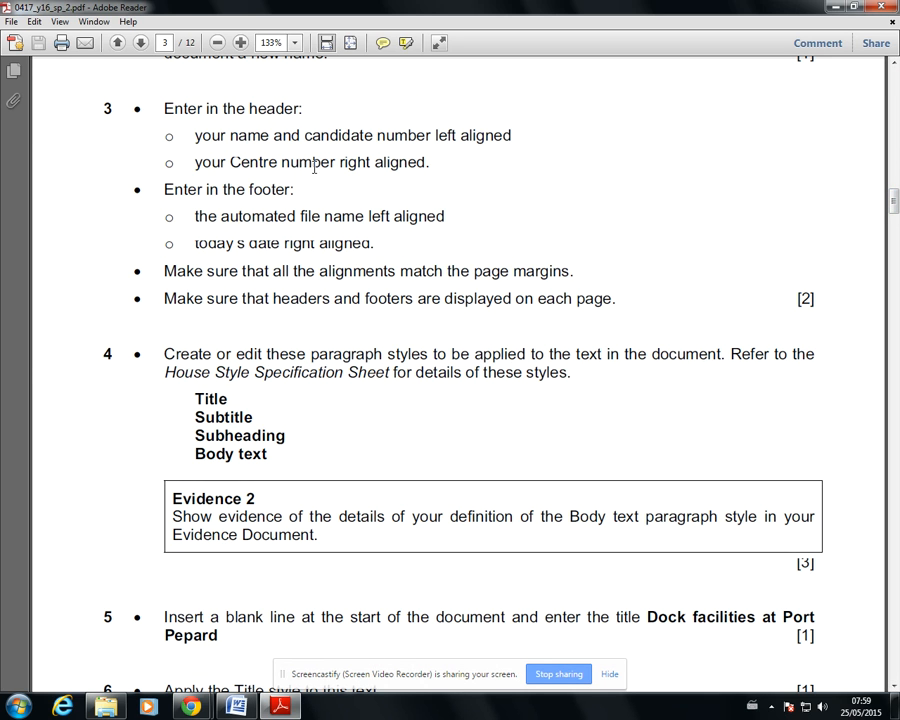
left_click(387, 241)
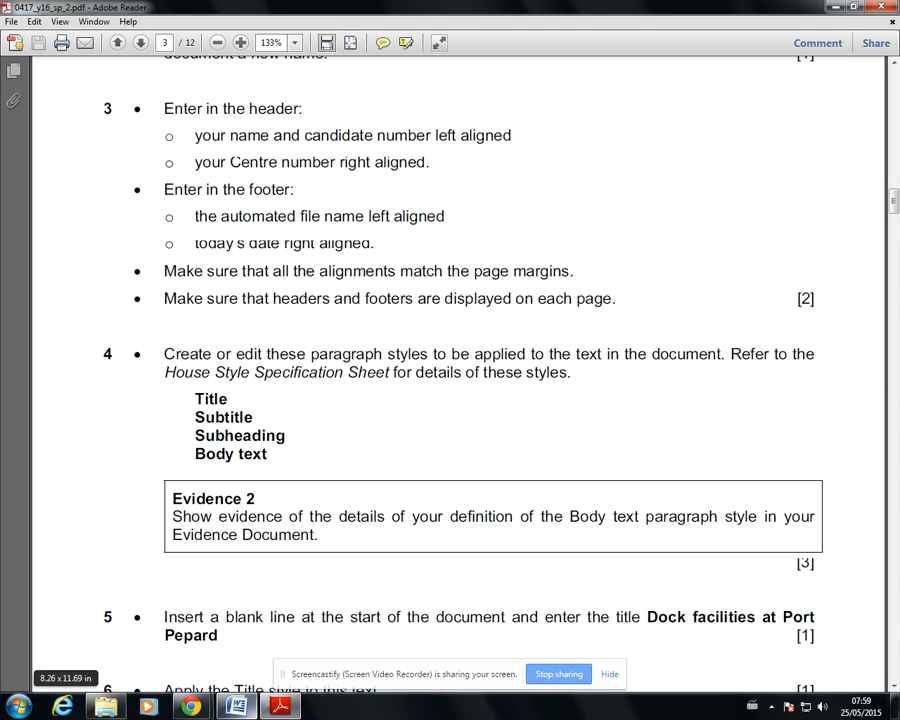
left_click(258, 703)
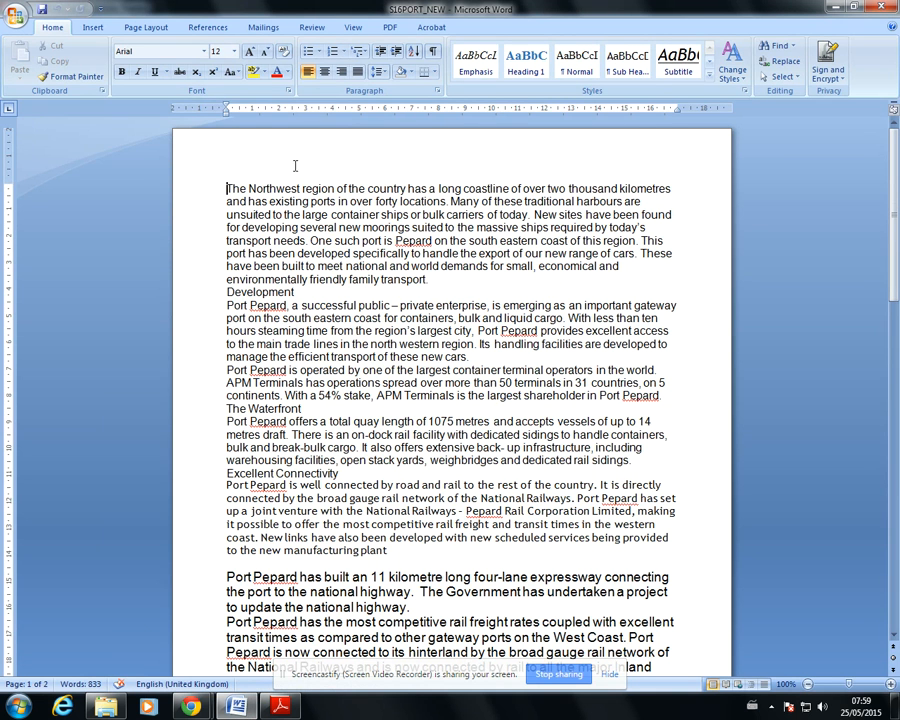
double_click(249, 146)
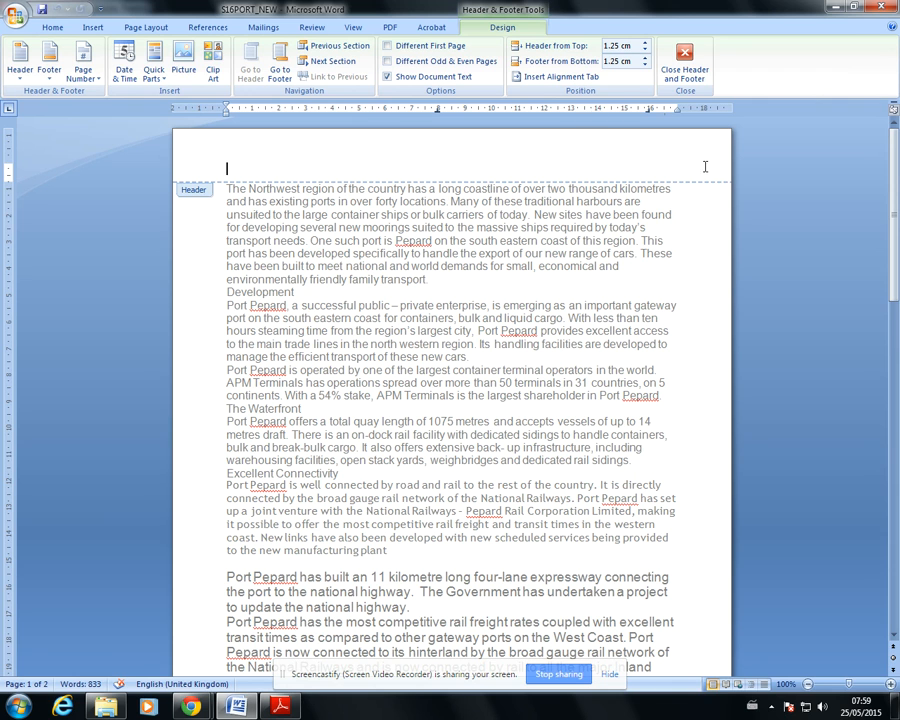
left_click(282, 706)
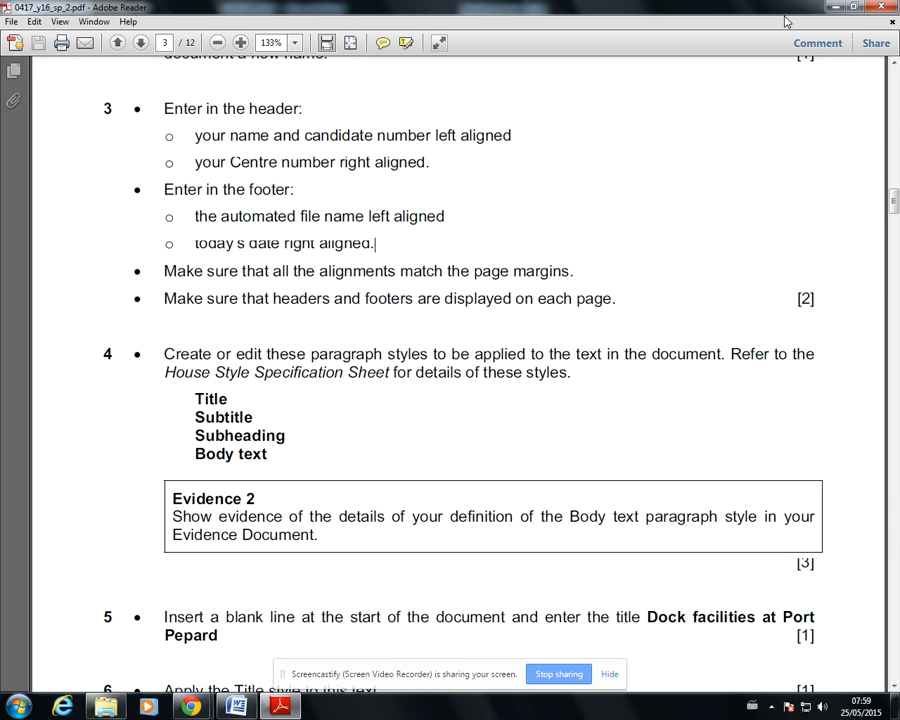
left_click(840, 8)
type("Nam")
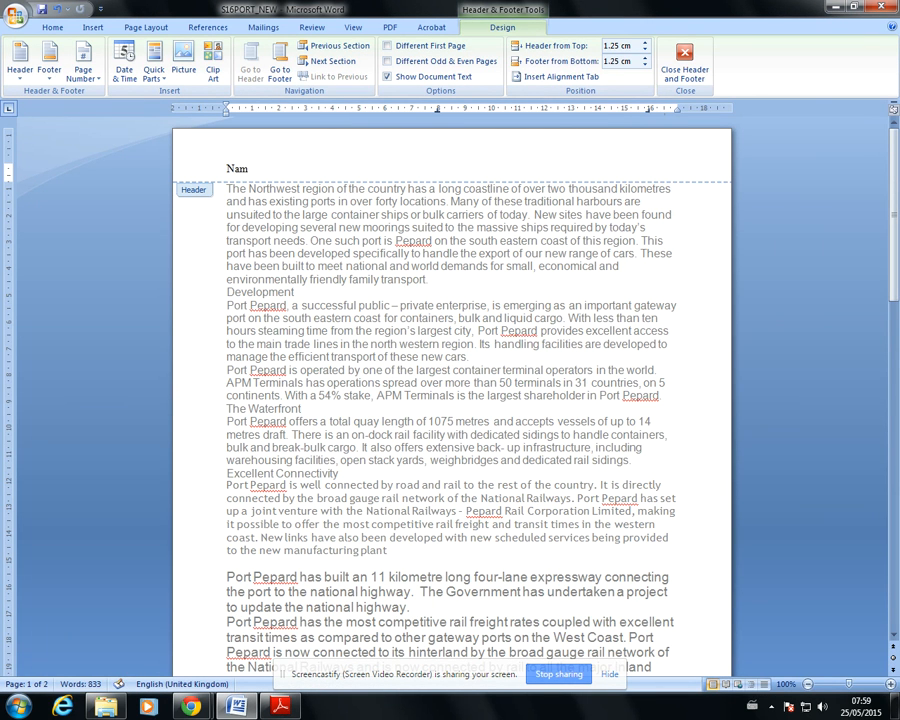
type("e and c")
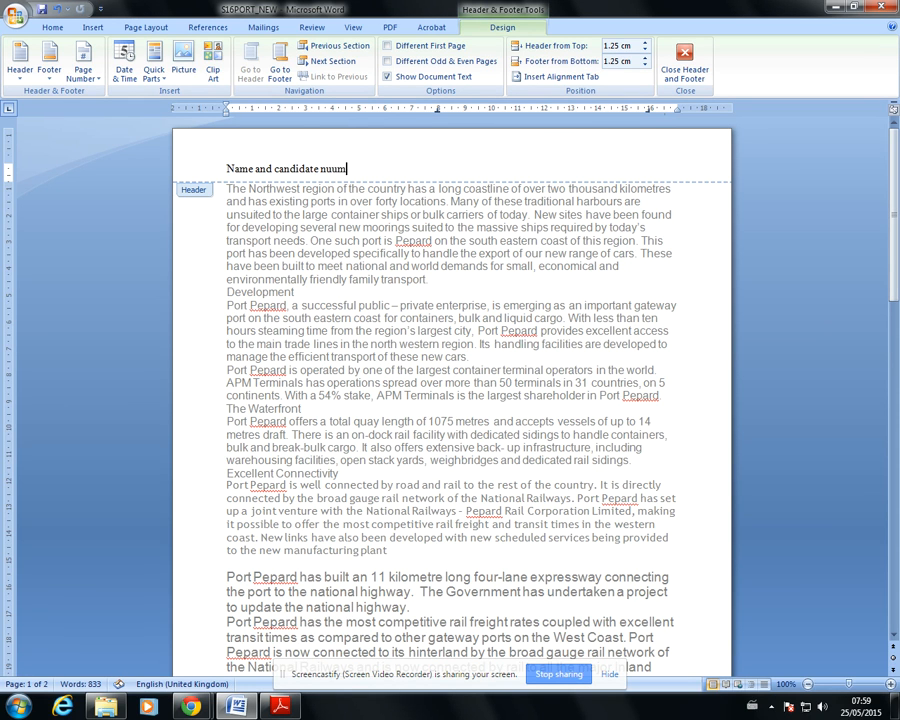
type("andidate number")
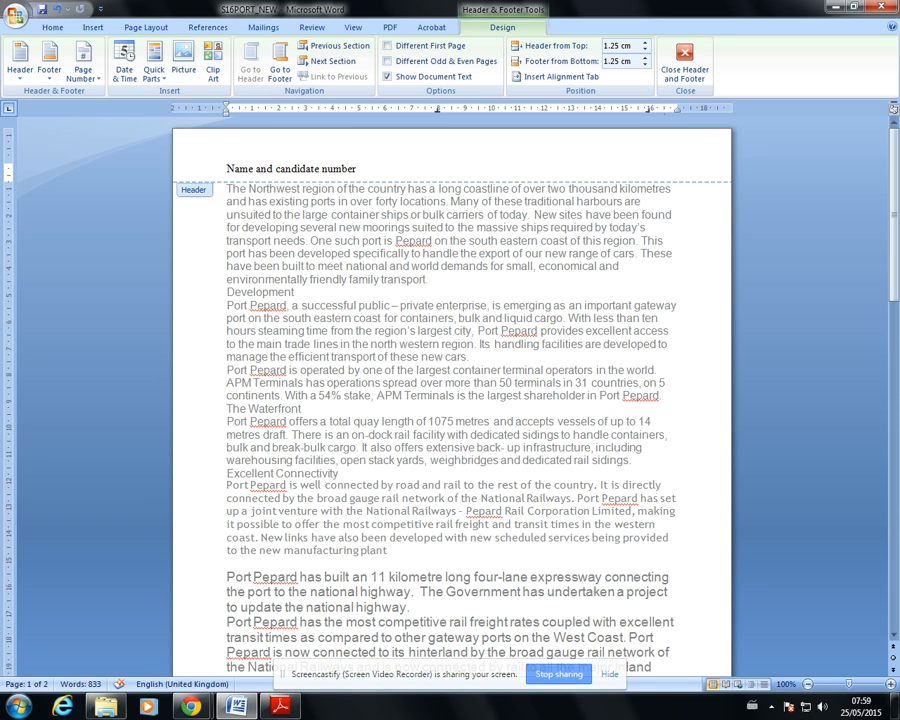
Add "Centre number" right-aligned in the header and move its right tab stop to line up with the right page margin
type("Centre number")
left_click_drag(678, 117, 678, 117)
left_click_drag(677, 116, 678, 117)
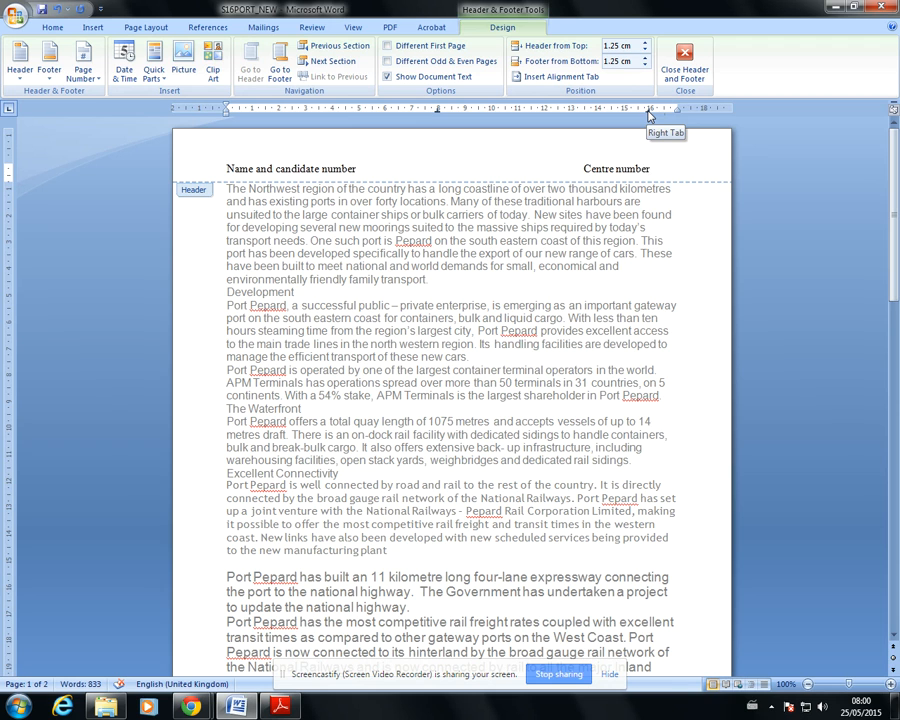
left_click_drag(648, 115, 675, 113)
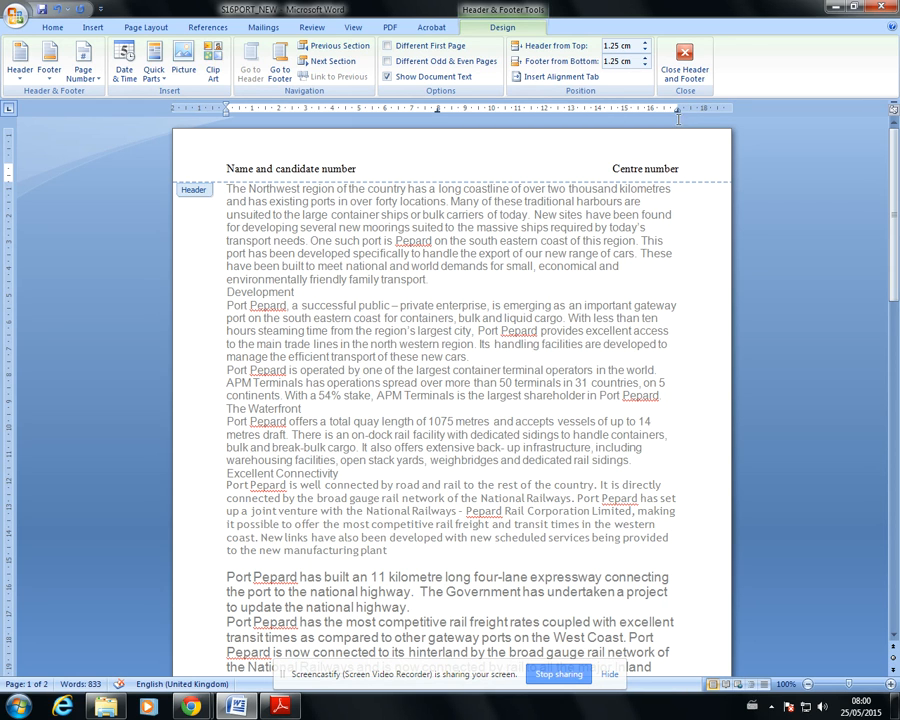
left_click_drag(674, 110, 681, 116)
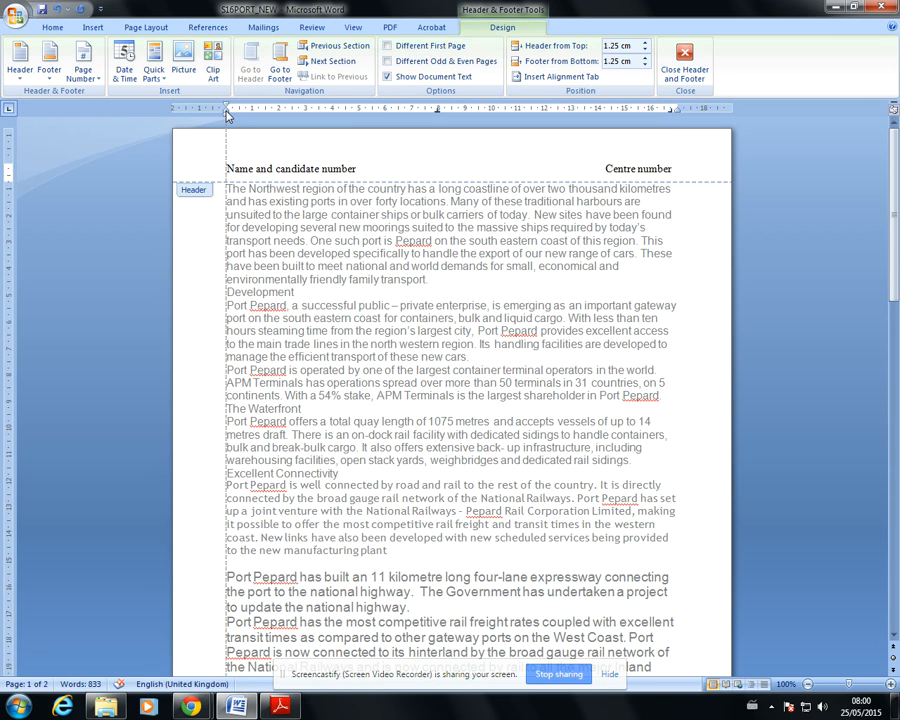
left_click(679, 111)
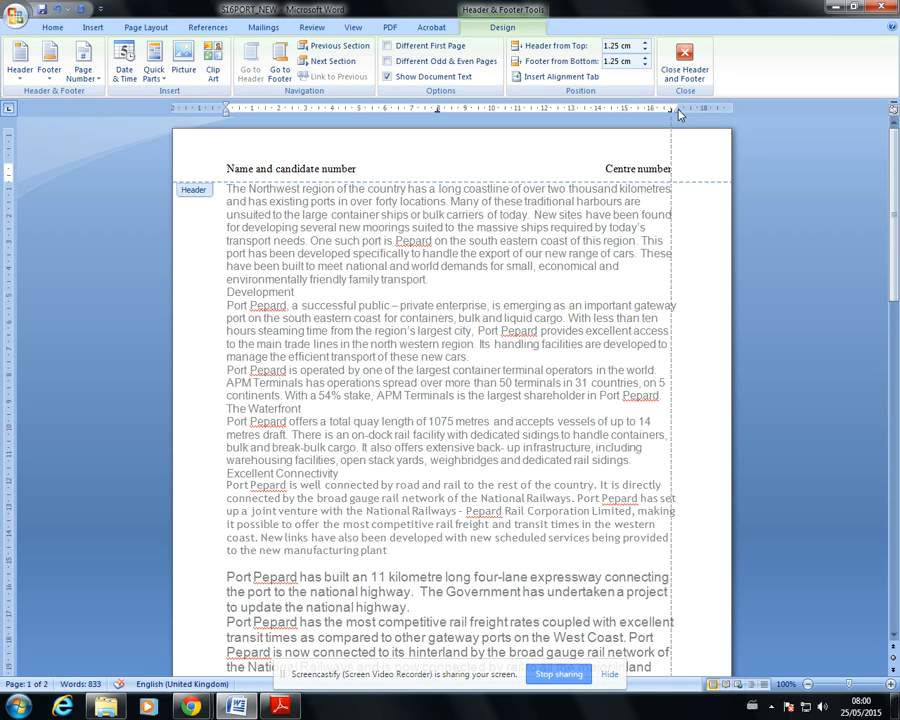
left_click_drag(670, 114, 678, 114)
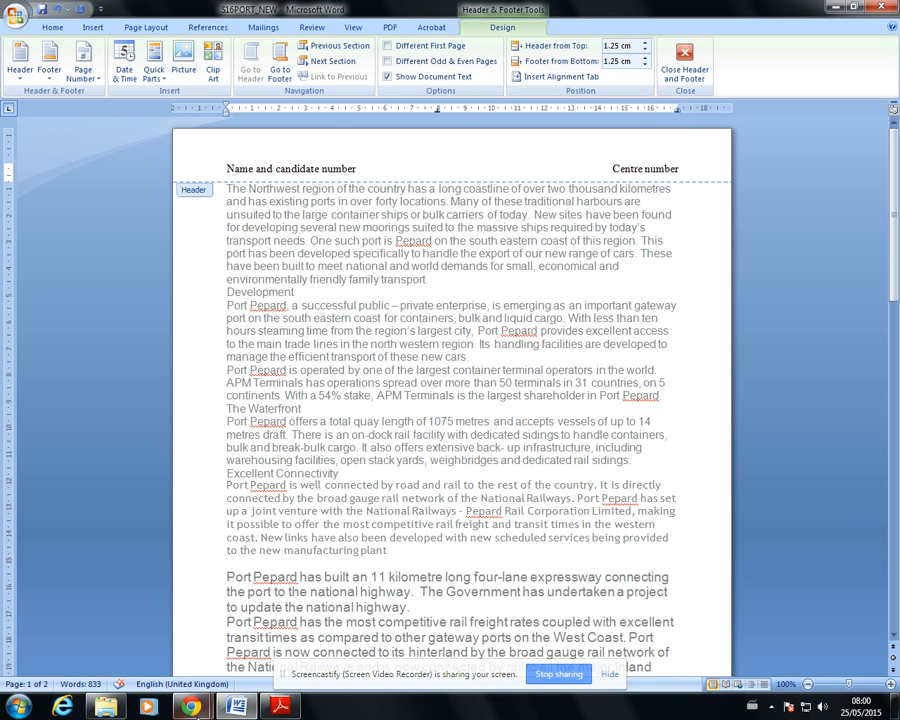
Insert the automated FileName field left-aligned in the page footer, with no special format and no path
scroll(287, 464, "down", 13)
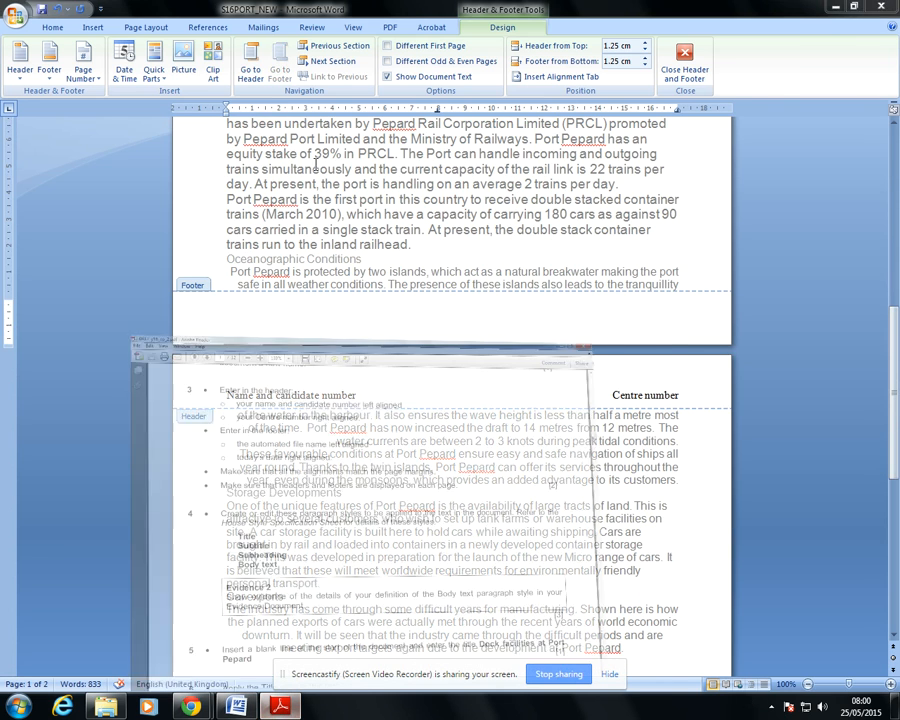
key("alt+Tab")
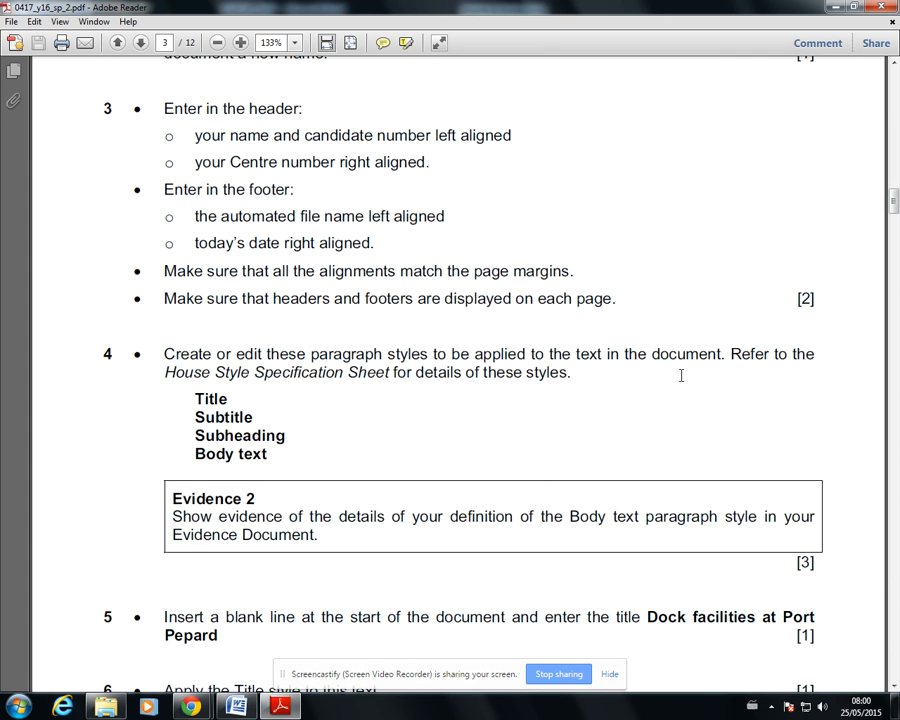
key("alt+Tab")
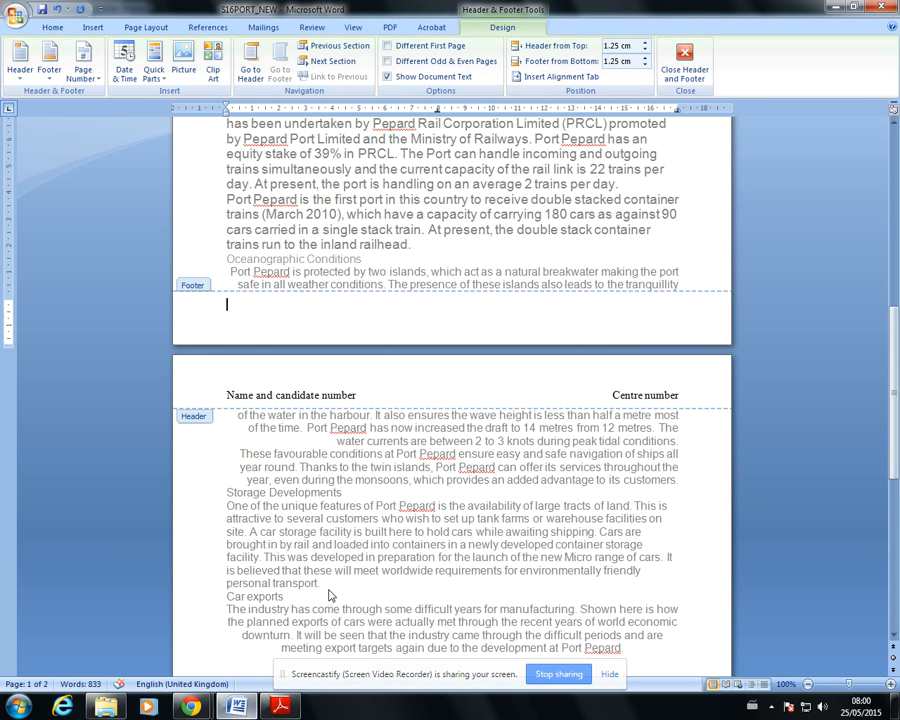
left_click(157, 71)
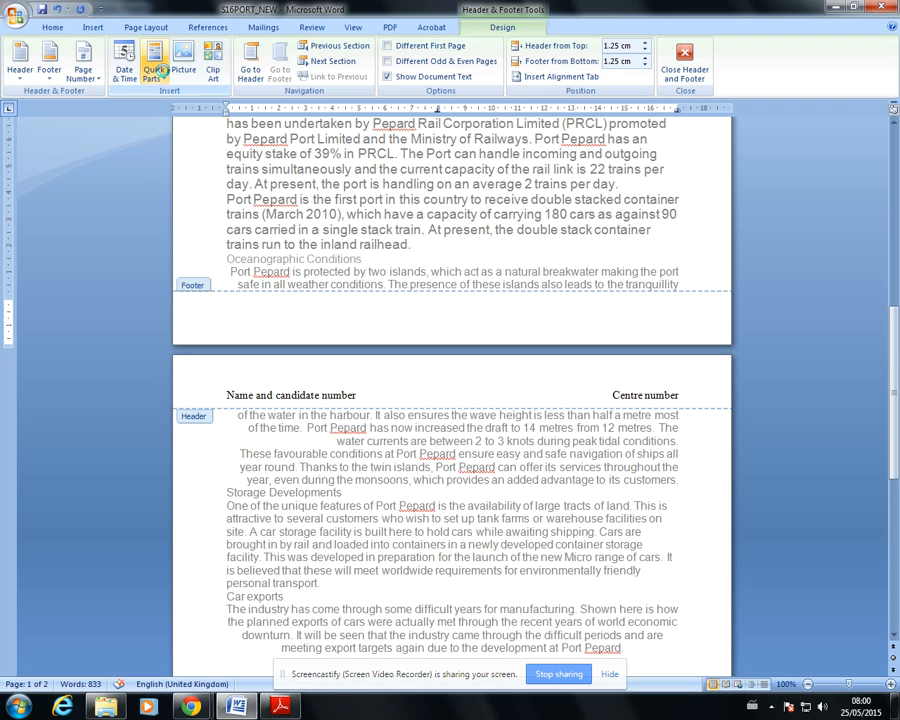
left_click(176, 101)
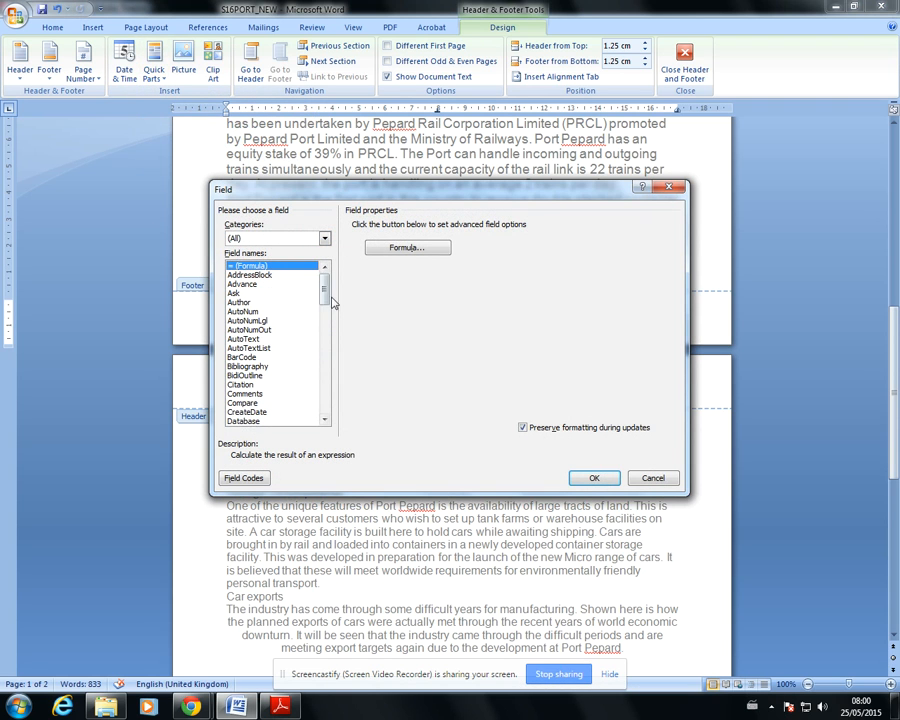
left_click_drag(325, 287, 325, 313)
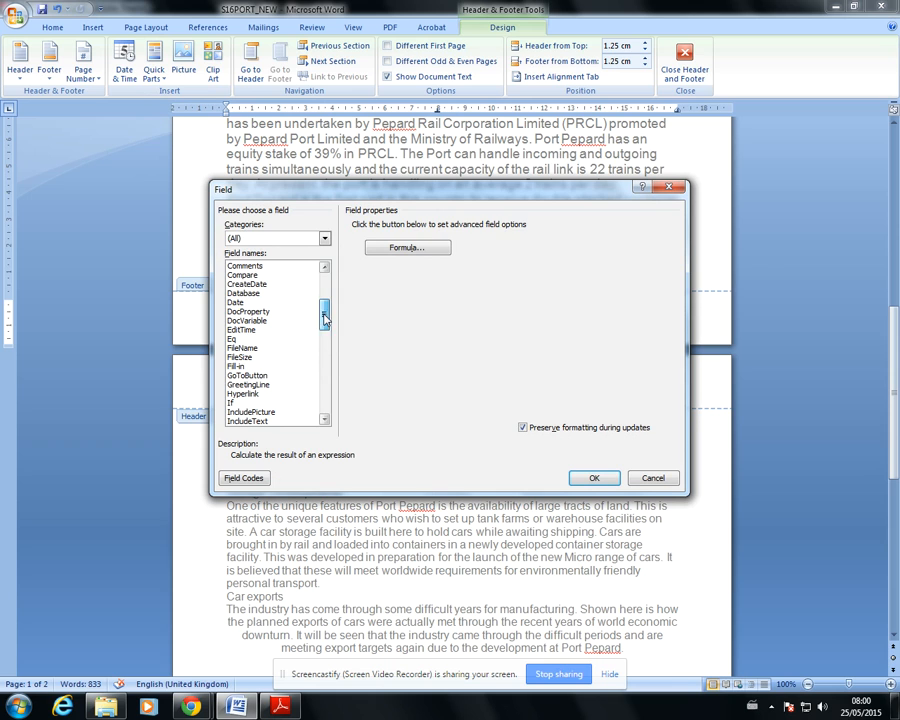
left_click(246, 348)
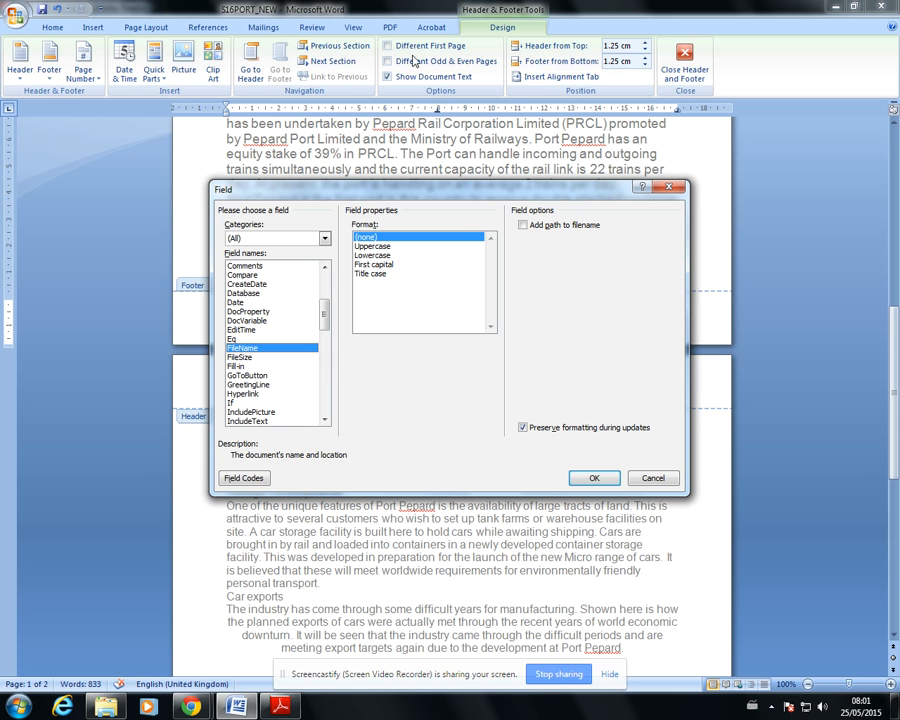
left_click(596, 479)
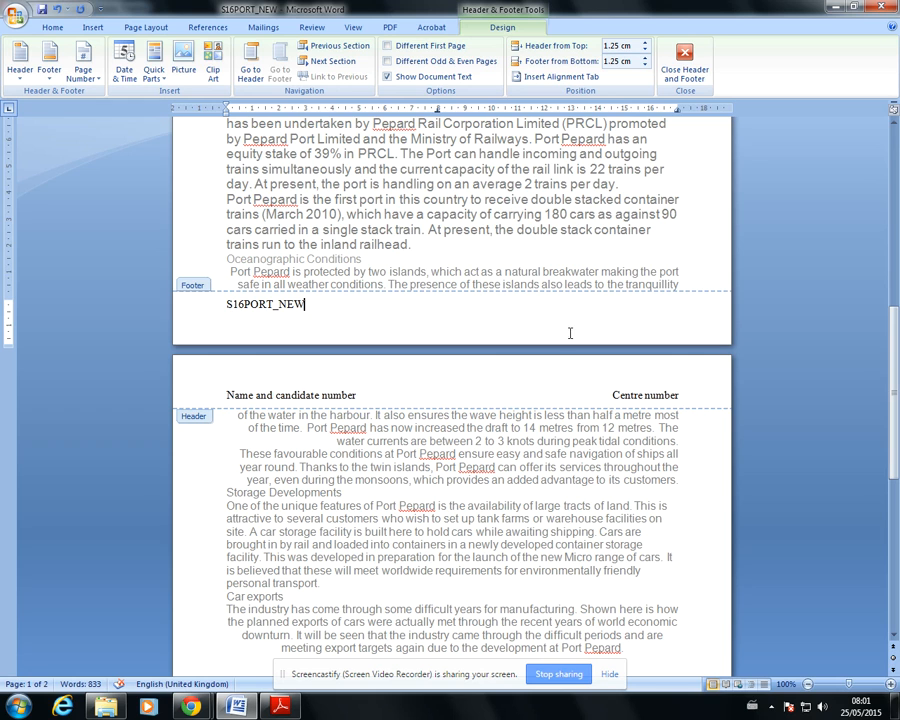
Insert today's date right-aligned in the footer in the format 25/05/2015, and return to the document body
left_click(226, 111)
key("Tab")
left_click(124, 62)
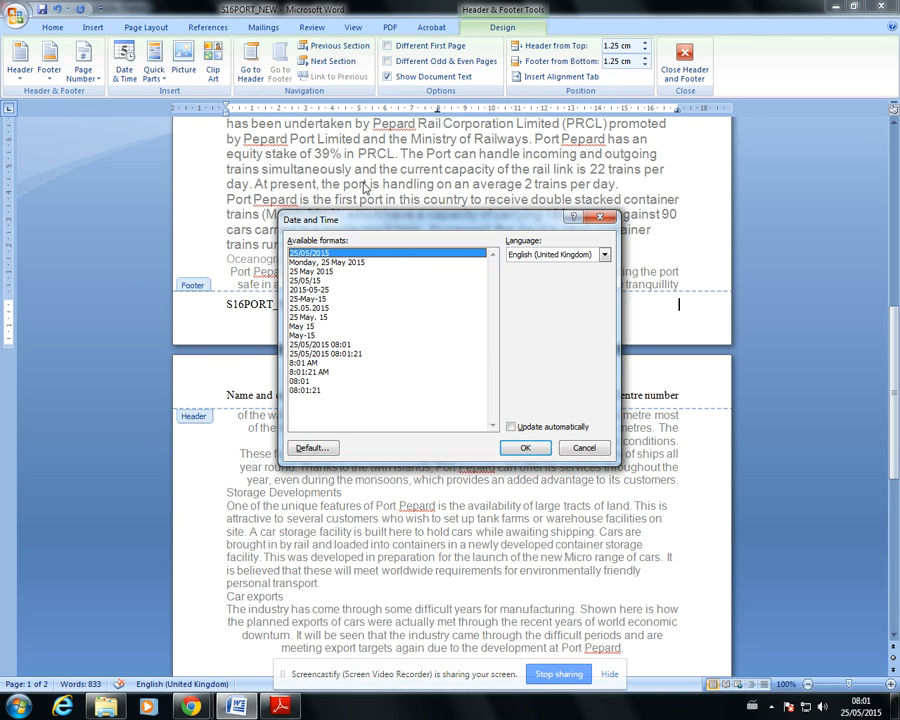
left_click(525, 447)
left_click_drag(678, 113, 679, 110)
left_click(281, 708)
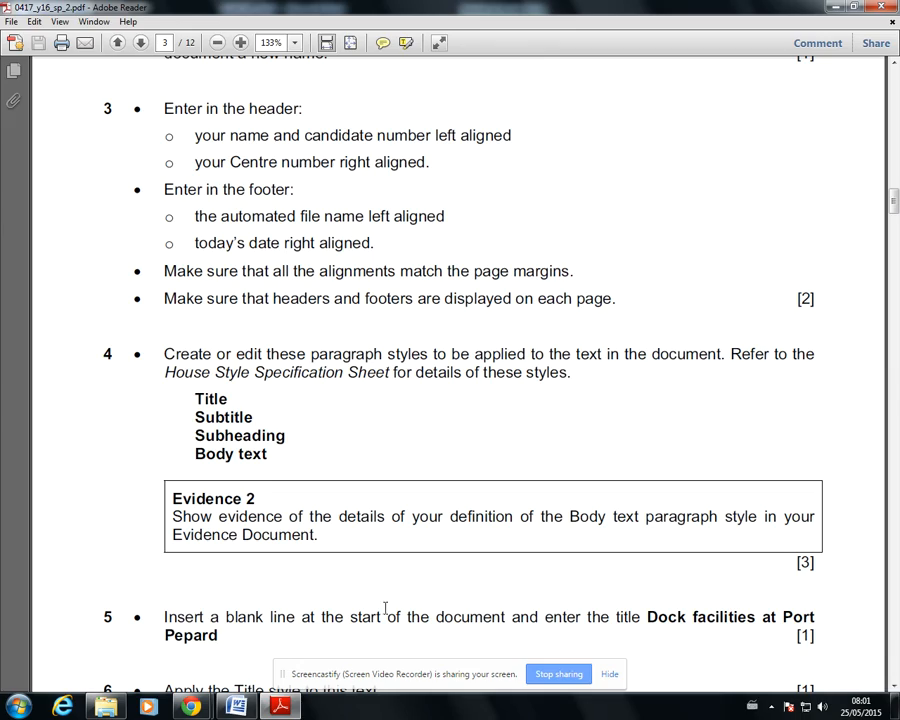
key("alt+Tab")
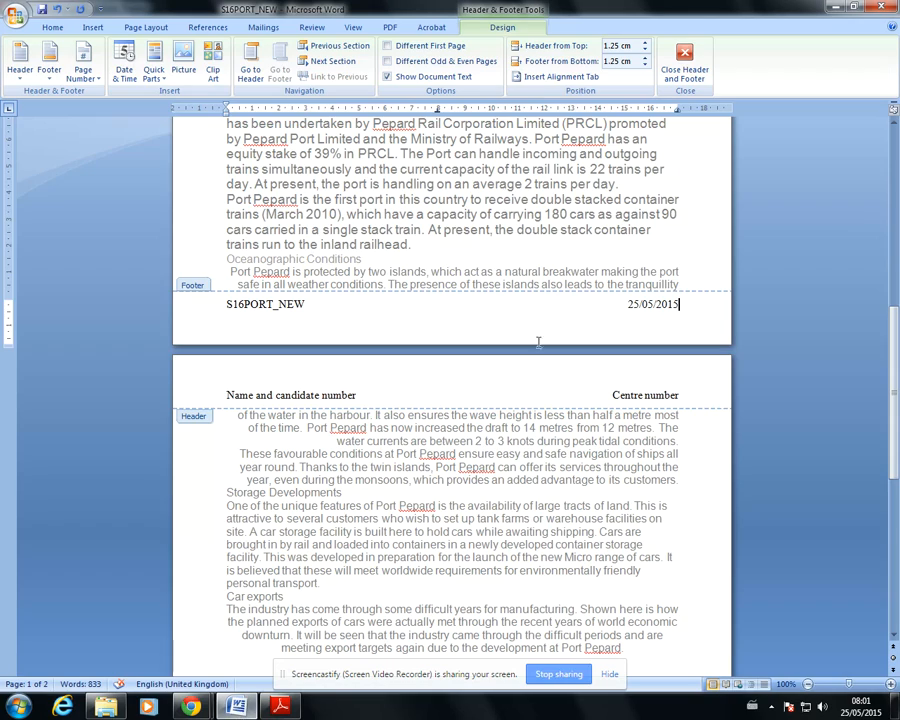
double_click(676, 520)
Check both pages of the document for the header and footer and their alignment with the margins
scroll(638, 330, "up", 2)
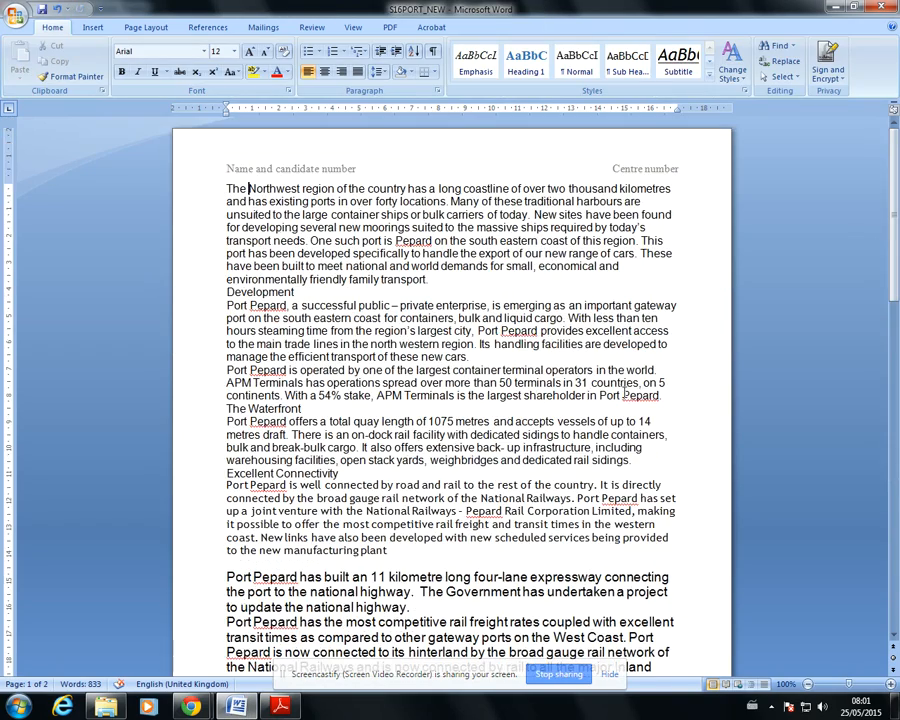
scroll(627, 391, "down", 15)
scroll(558, 338, "down", 6)
scroll(647, 464, "up", 11)
scroll(609, 434, "down", 10)
scroll(612, 432, "up", 5)
scroll(611, 432, "up", 3)
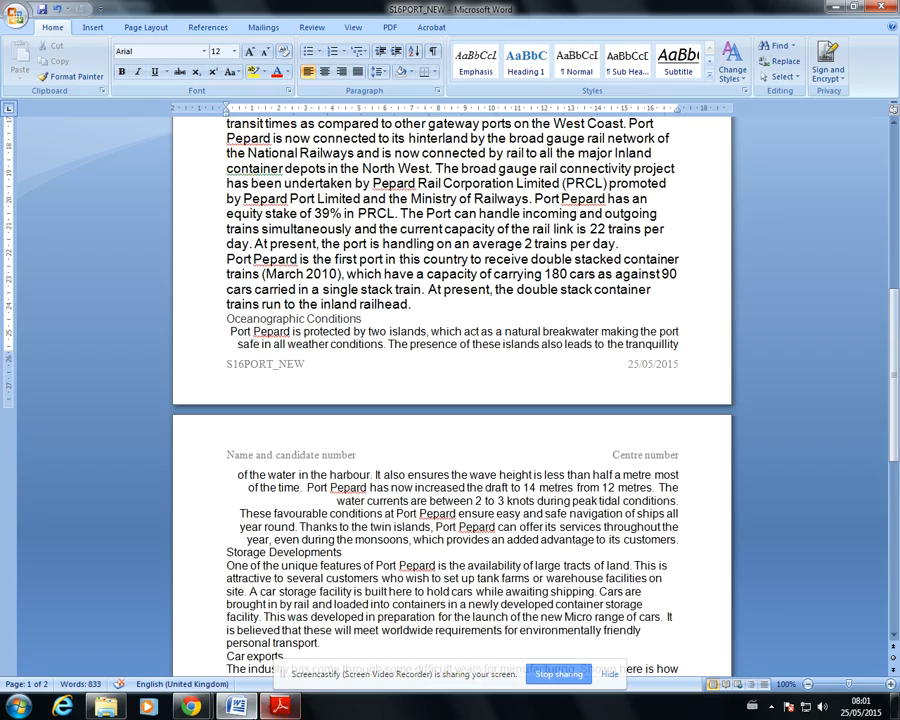
Switch to the exam paper PDF and copy the title "Dock facilities at Port Pepard" from question 5
key("alt+Tab")
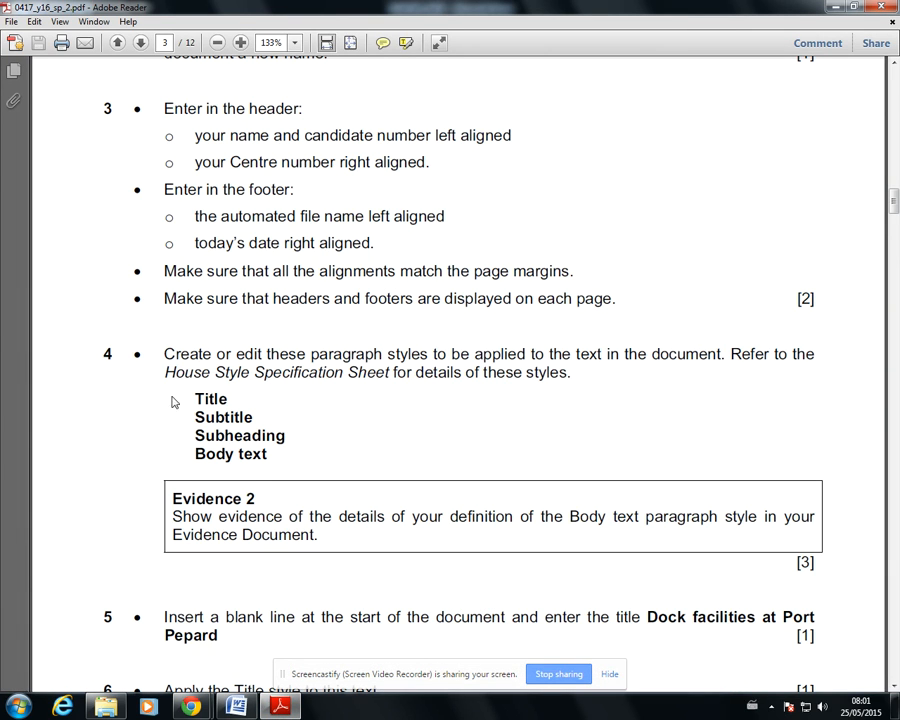
scroll(305, 352, "down", 4)
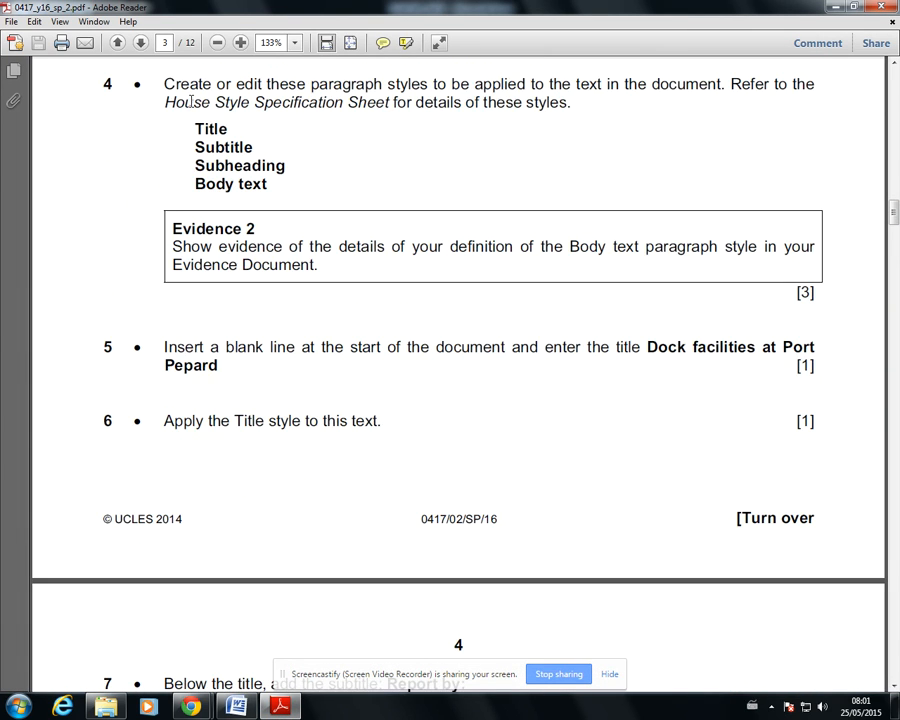
scroll(238, 336, "up", 2)
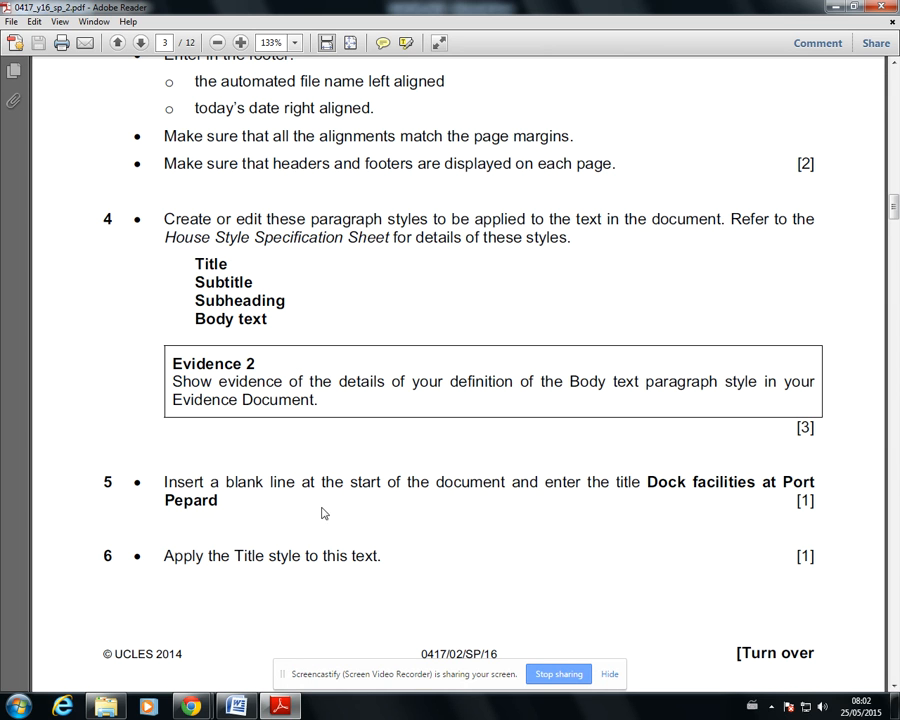
scroll(331, 520, "down", 3)
scroll(334, 528, "down", 1)
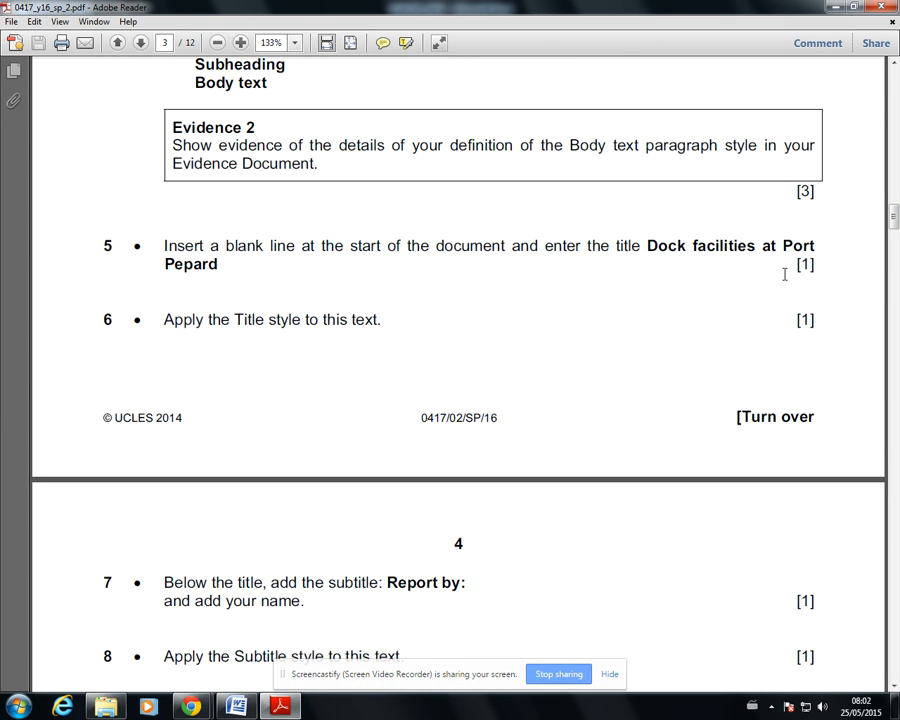
left_click_drag(649, 246, 236, 271)
key("ctrl+c")
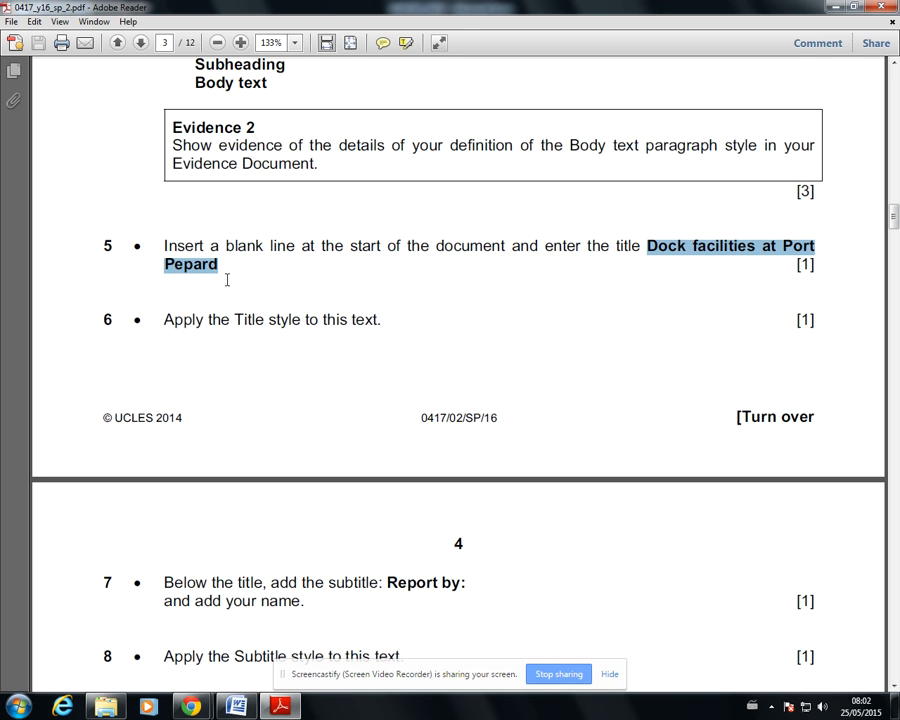
Switch to the Word document and paste the title "Dock facilities at Port Pepard" before the first paragraph
left_click(237, 706)
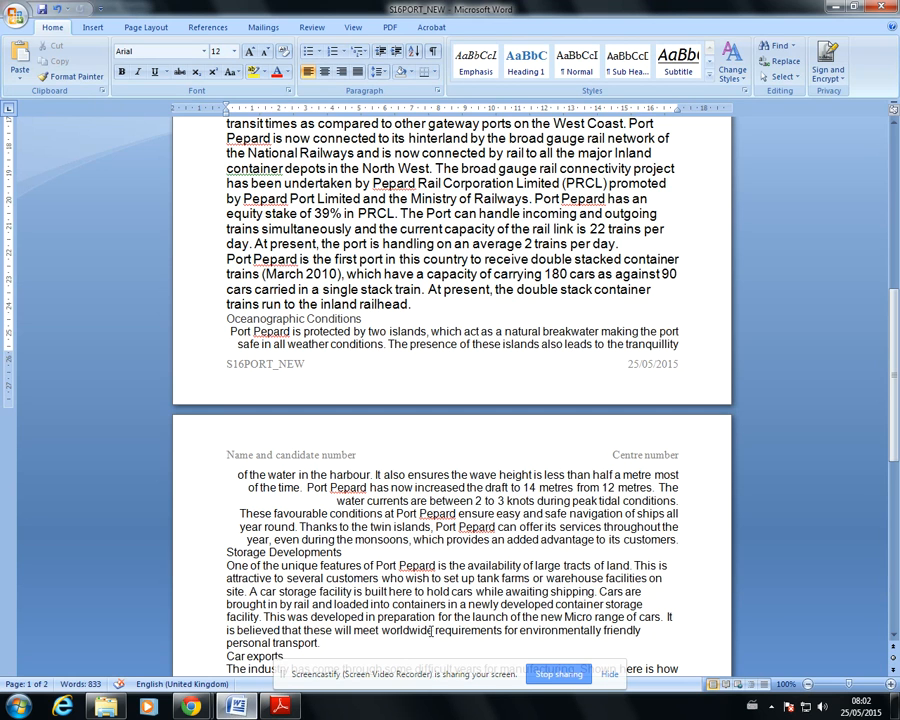
scroll(430, 502, "up", 10)
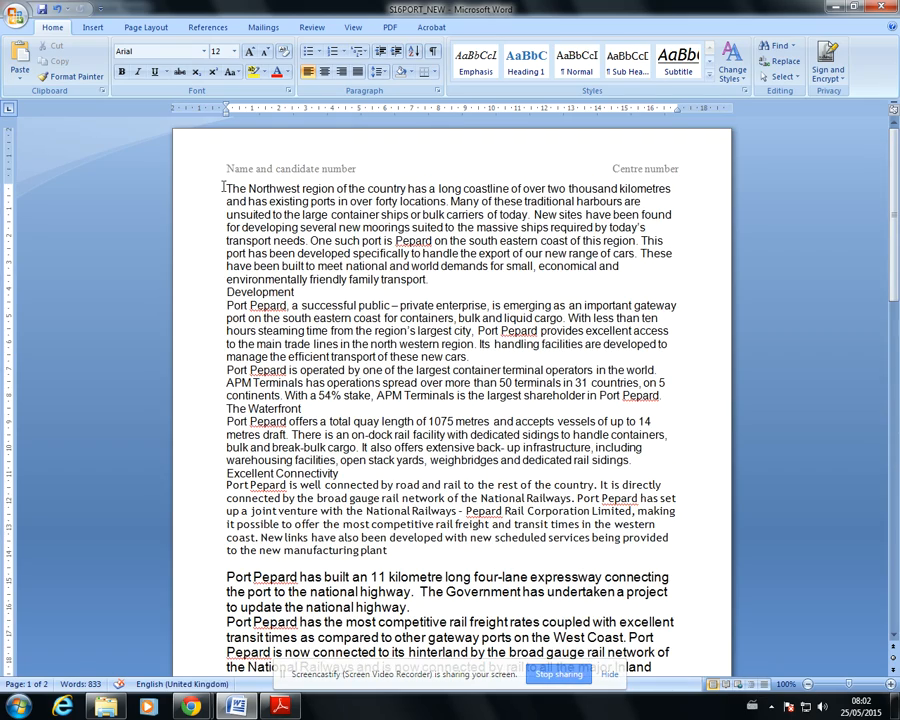
left_click(226, 188)
key("ctrl+v")
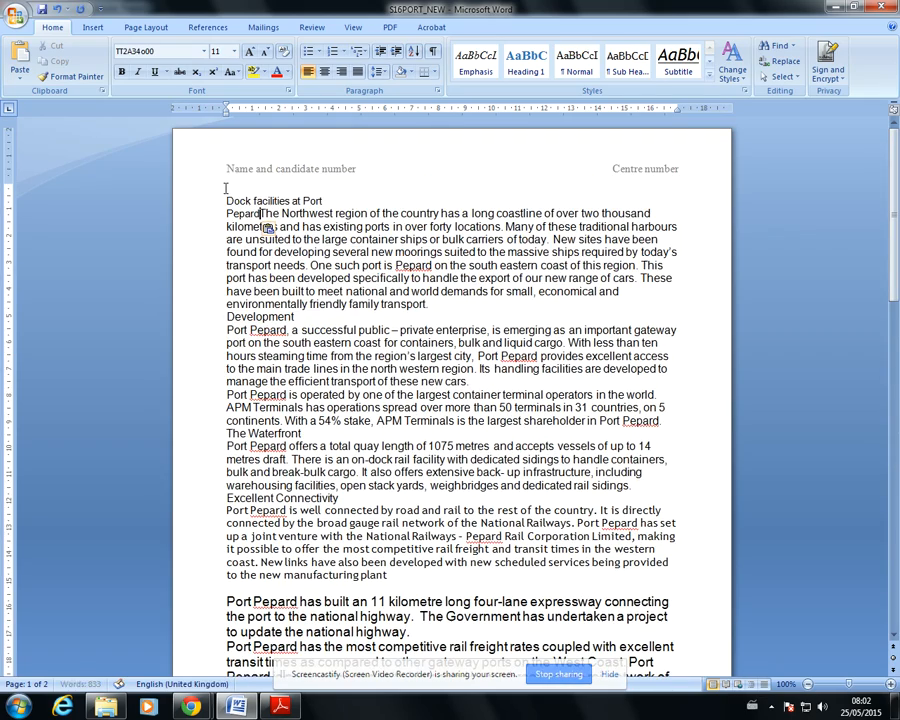
Apply the Title style to the line "Dock facilities at Port" at the start of the document
left_click_drag(327, 201, 224, 201)
left_click(272, 707)
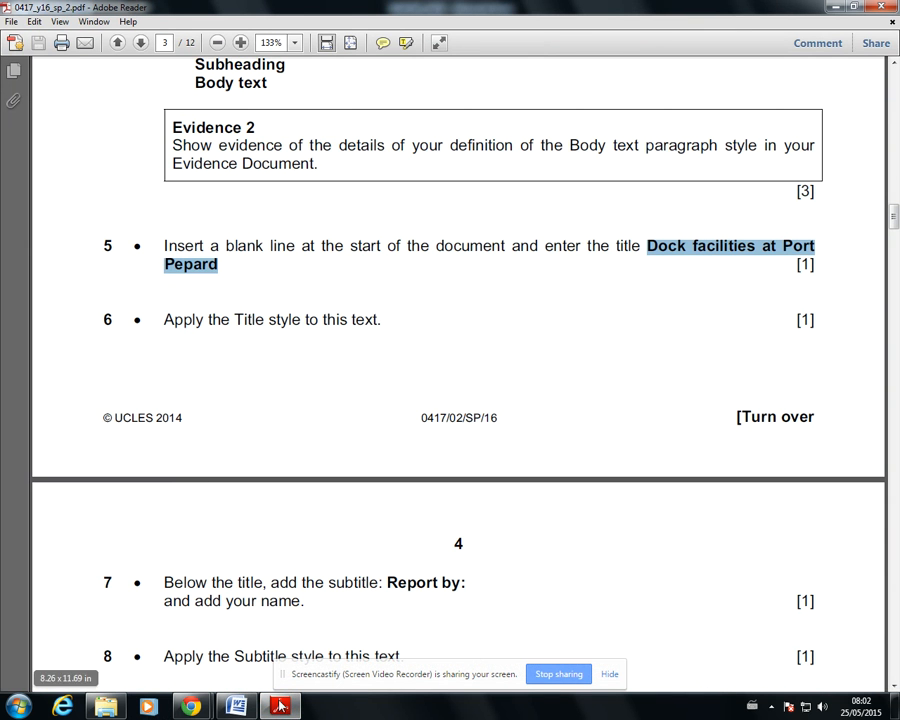
left_click(237, 707)
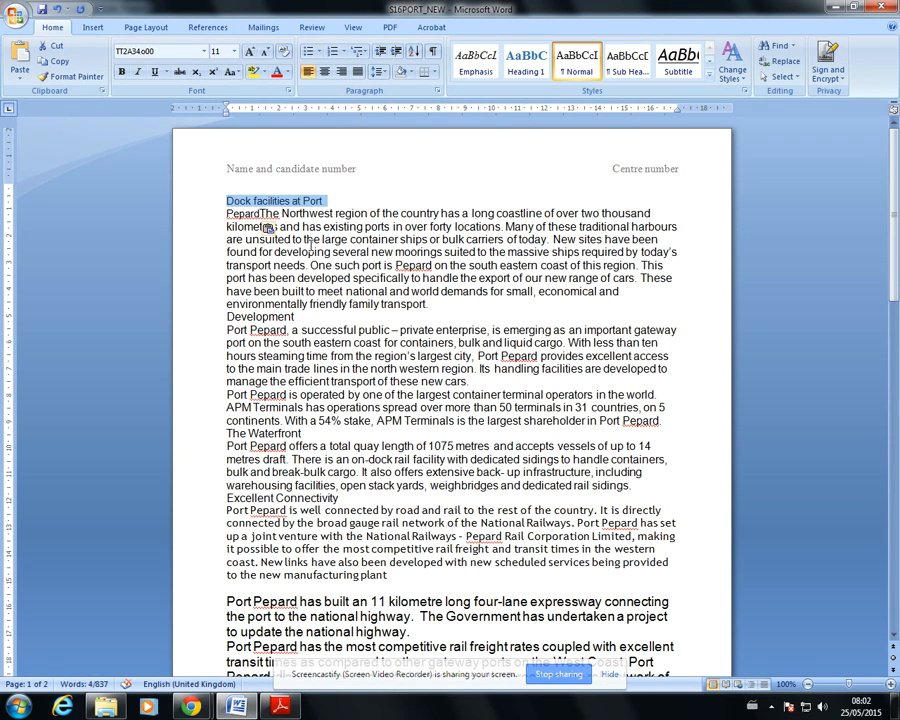
left_click(709, 79)
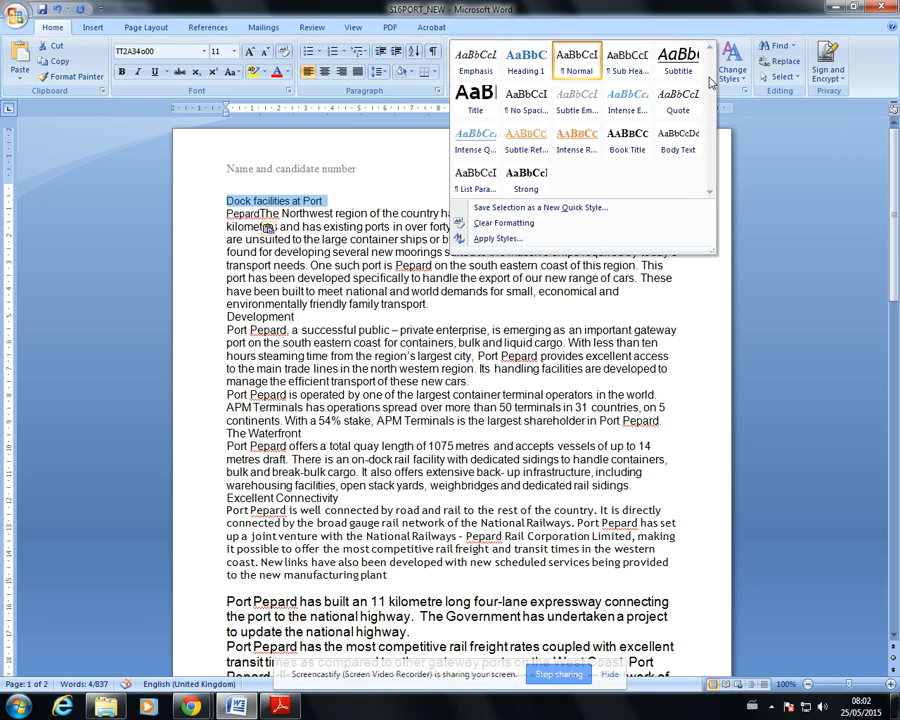
left_click(479, 105)
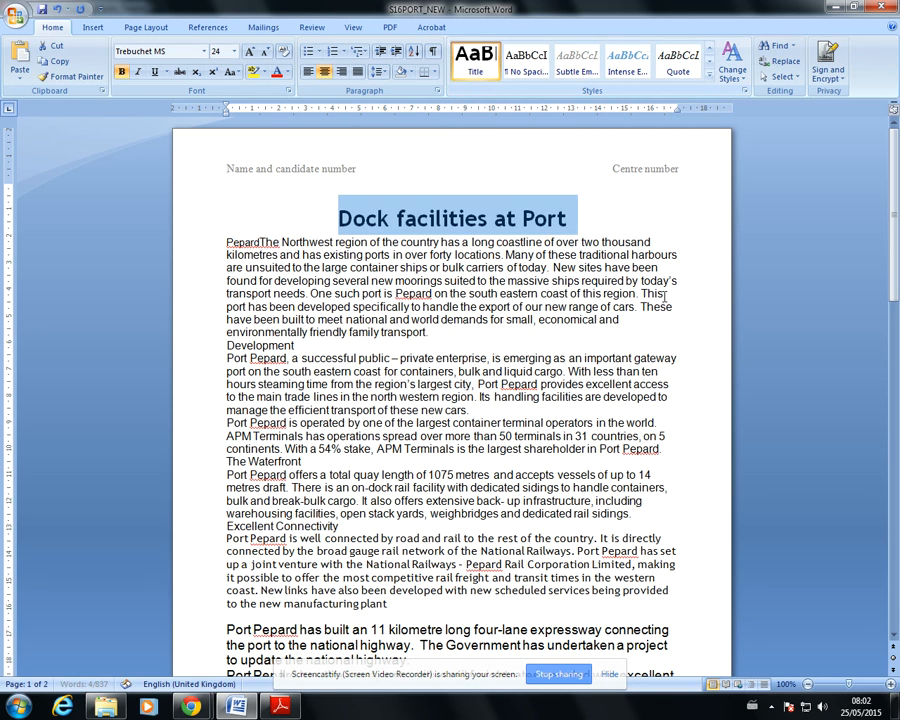
left_click(639, 342)
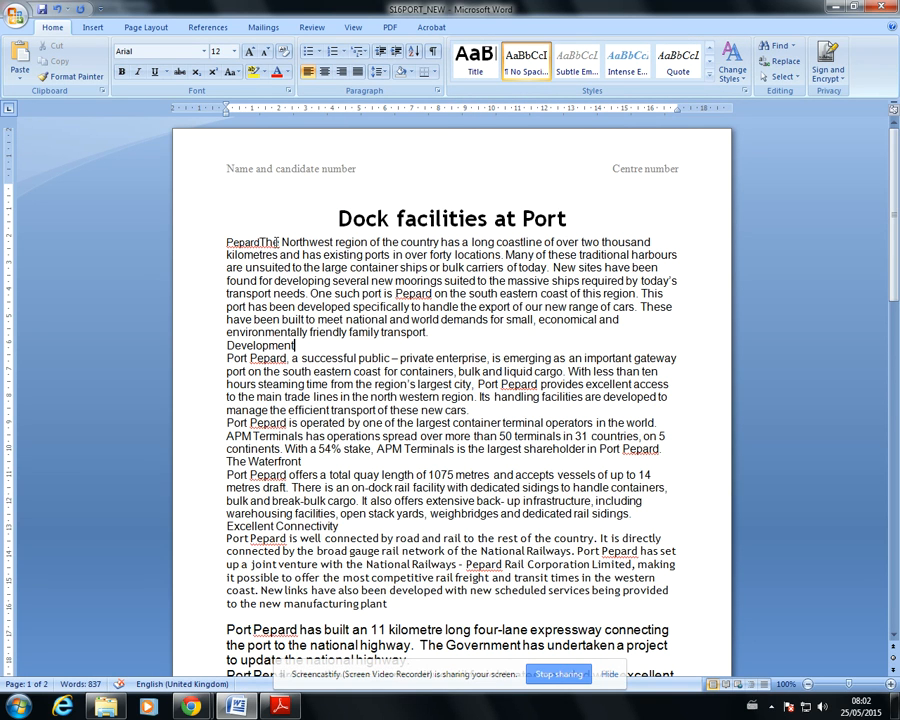
Remove the stray word "Pepard" from the start of the opening paragraph
left_click_drag(282, 242, 226, 242)
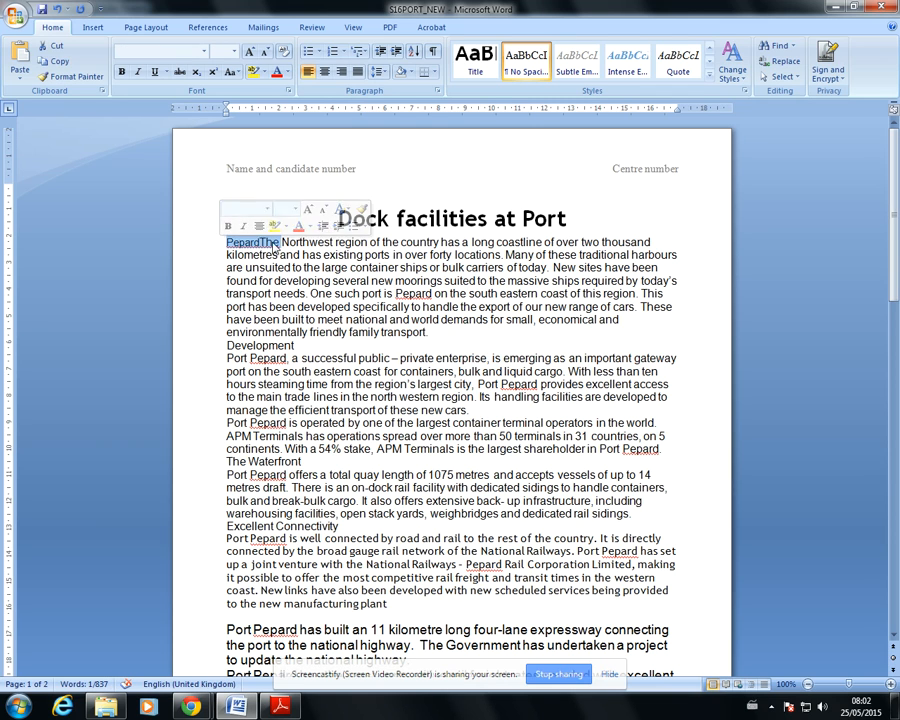
left_click(258, 242)
left_click_drag(261, 242, 230, 242)
key("Delete")
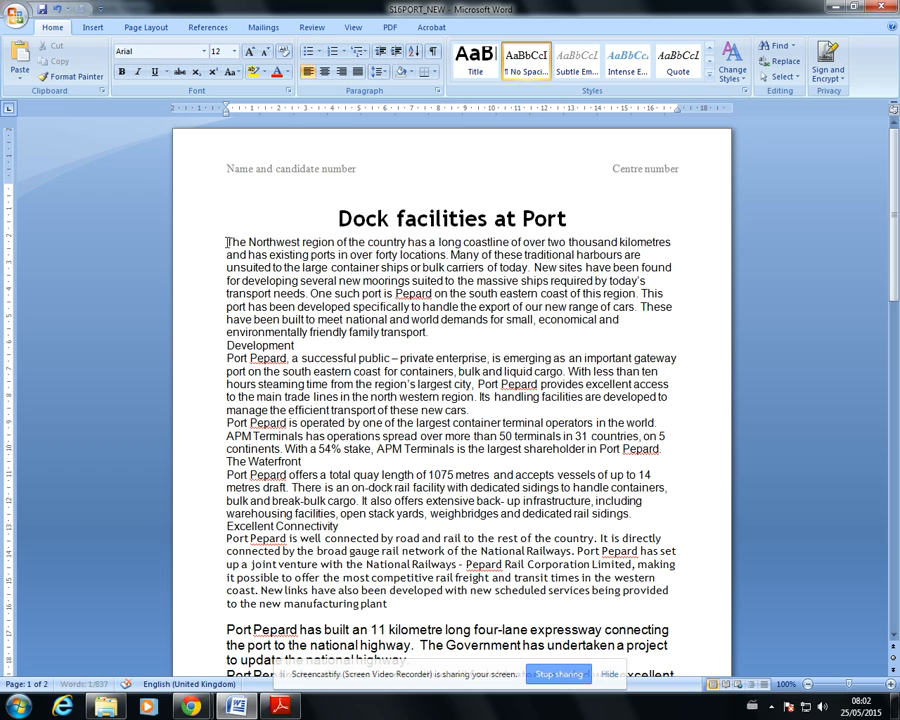
Add "Pepard" after a space at the end of the title line and apply the Title style to that word
left_click(577, 218)
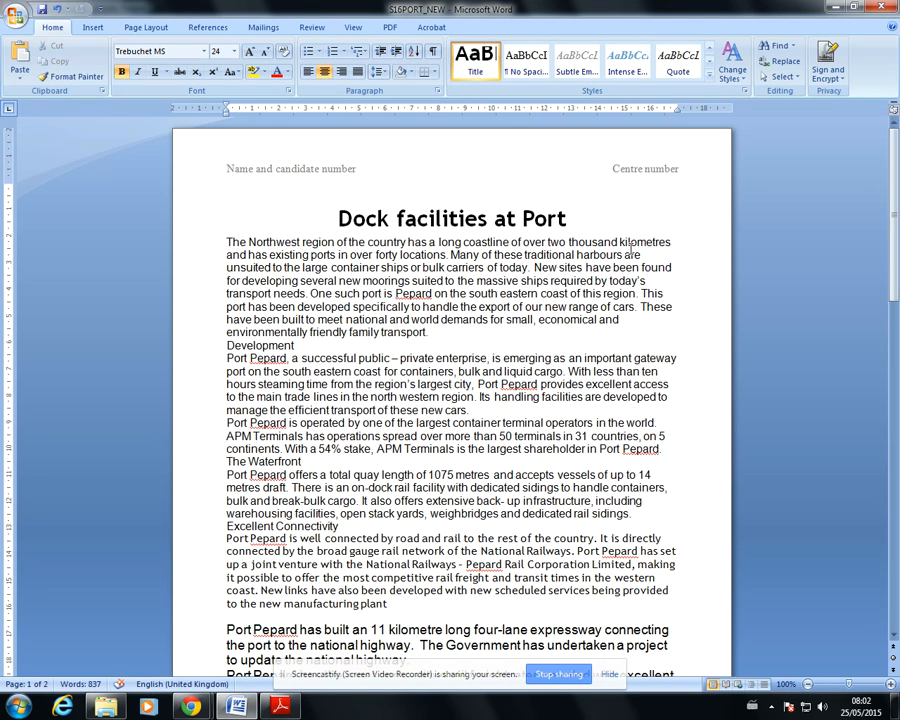
type("Pepard")
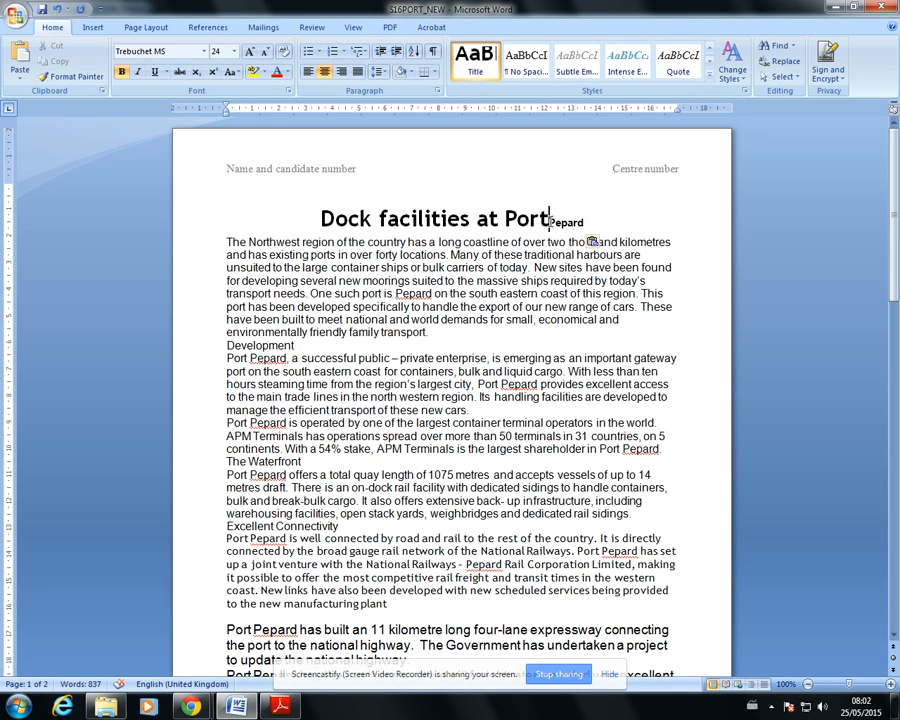
key("Left")
key("Left")
key("Left")
key("Left")
key("Left")
key("Left")
double_click(592, 221)
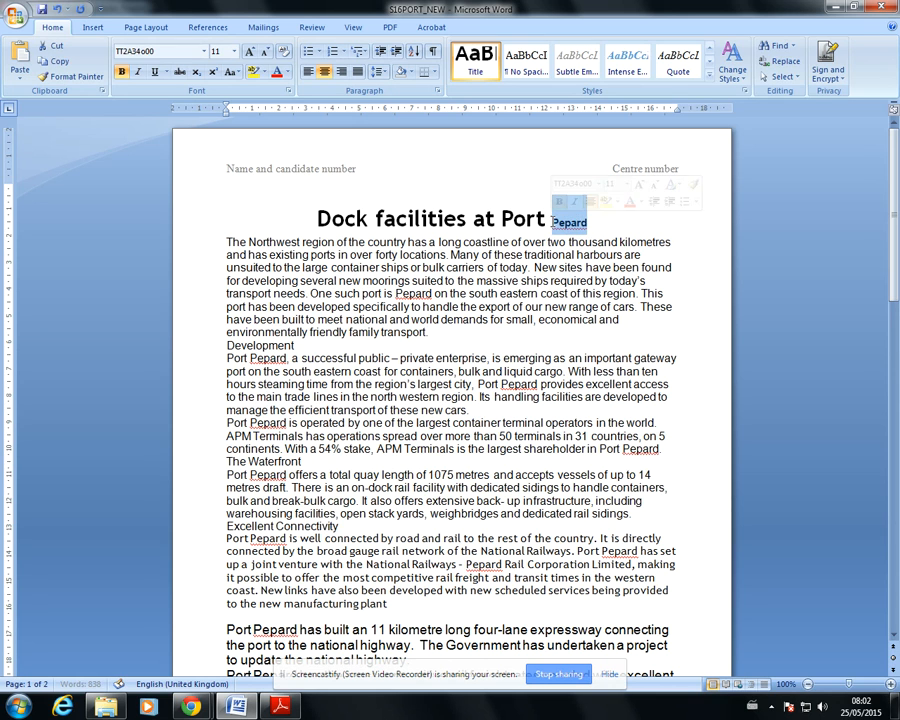
left_click(476, 62)
left_click(624, 221)
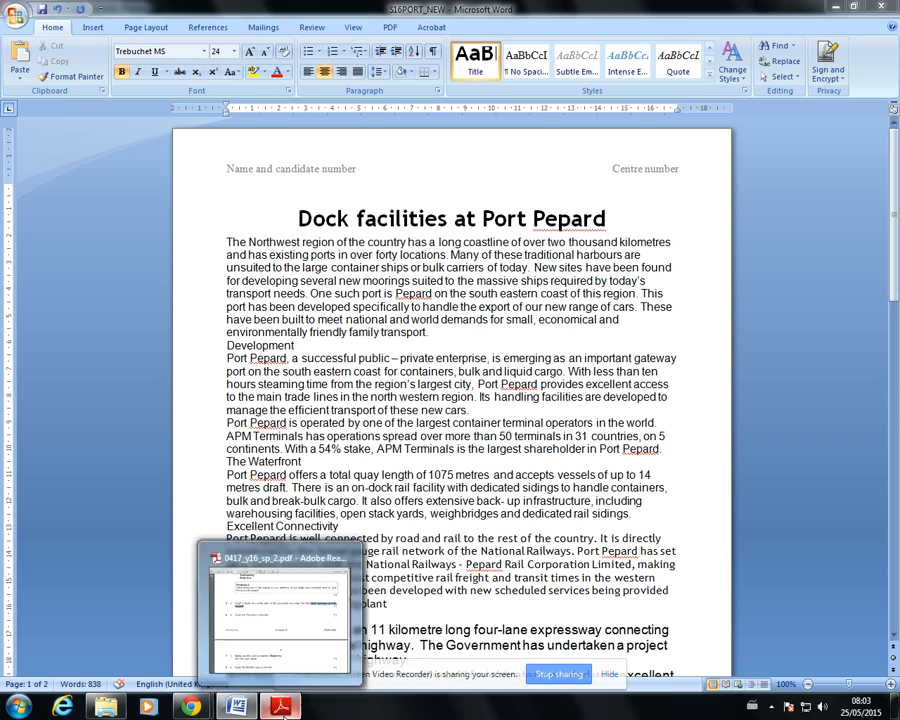
Switch to the exam paper PDF and copy the subtitle text "Report by:" from question 7
left_click(280, 706)
left_click(402, 394)
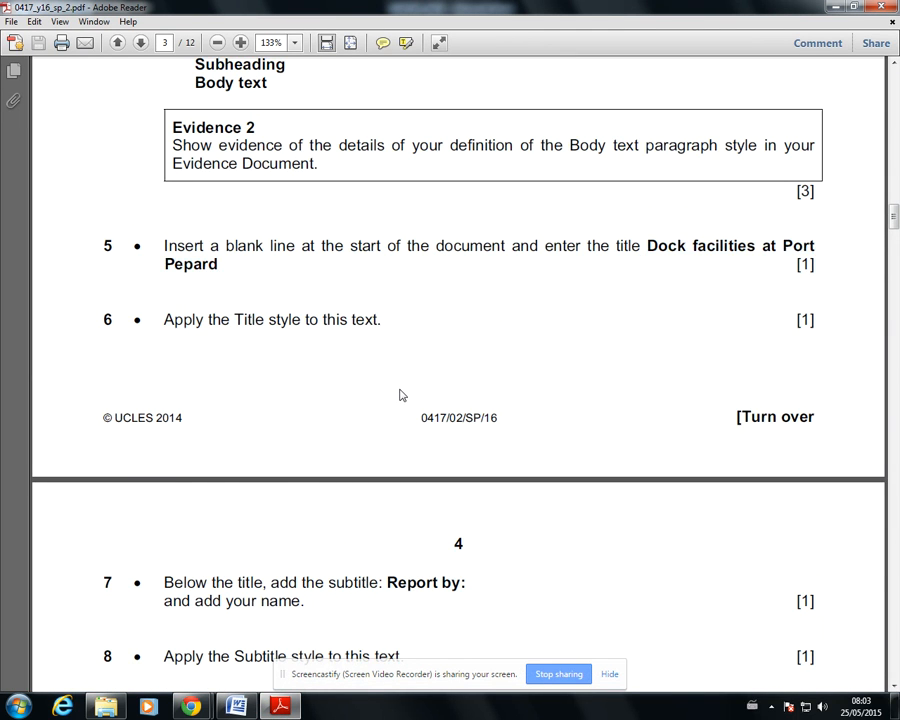
scroll(400, 395, "down", 3)
scroll(401, 395, "down", 3)
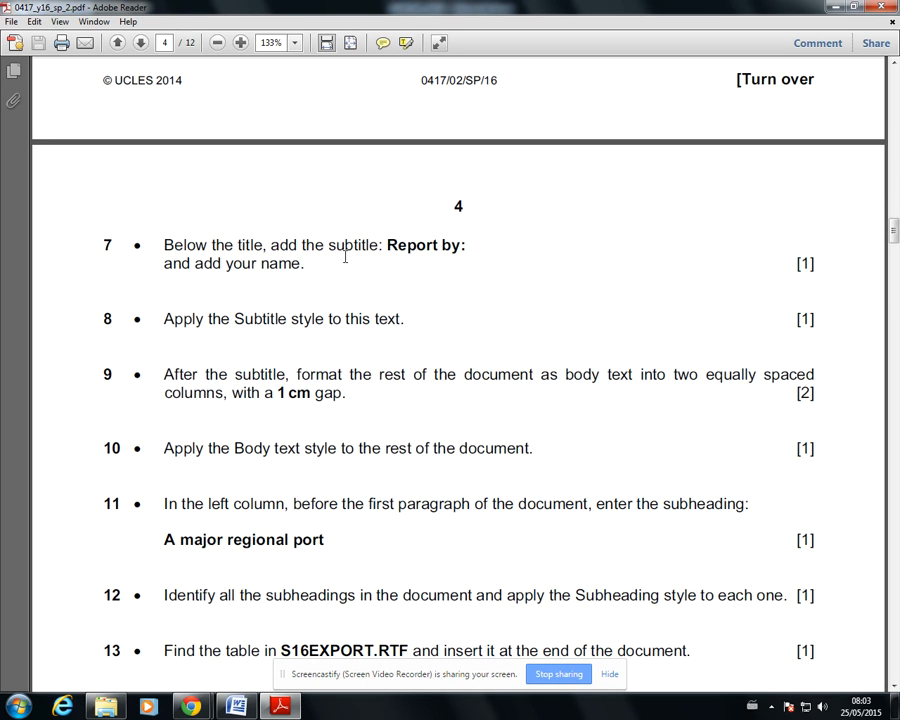
left_click_drag(389, 245, 466, 254)
key("ctrl+c")
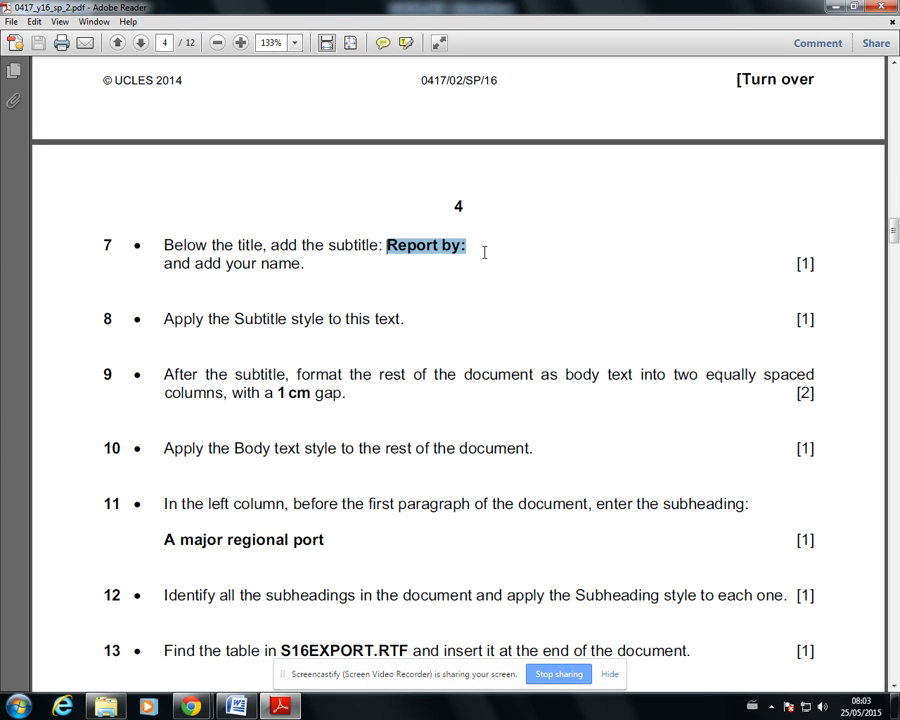
Switch to the Word document and add a line below the title with "Report by:" followed by the author's name
left_click(236, 706)
key("Return")
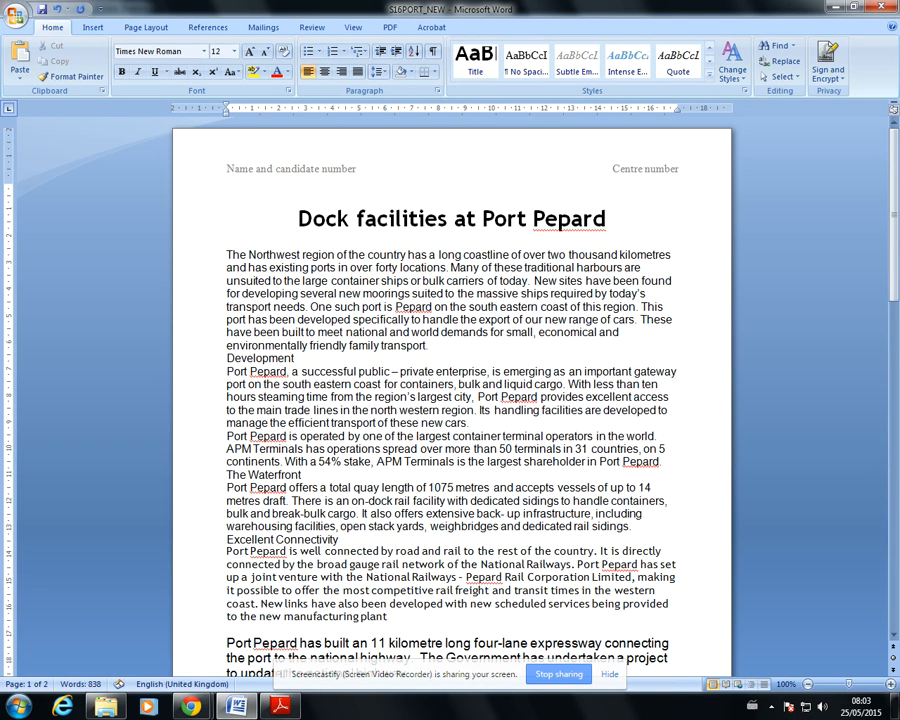
key("ctrl+v")
type("Mrs Mathura")
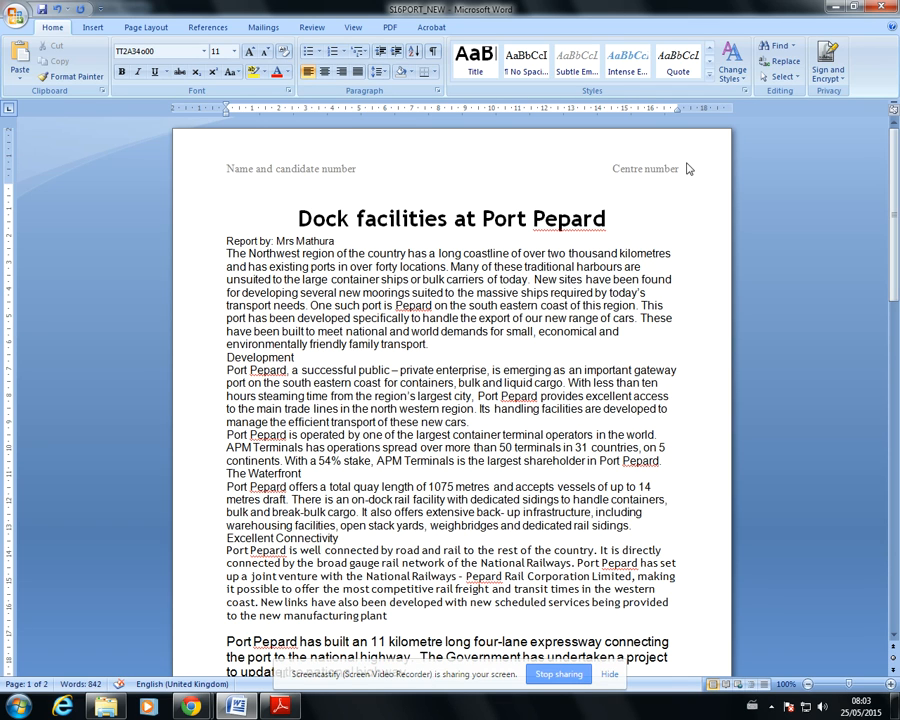
Apply the Subtitle style to the "Report by:" line below the title
left_click_drag(336, 241, 229, 249)
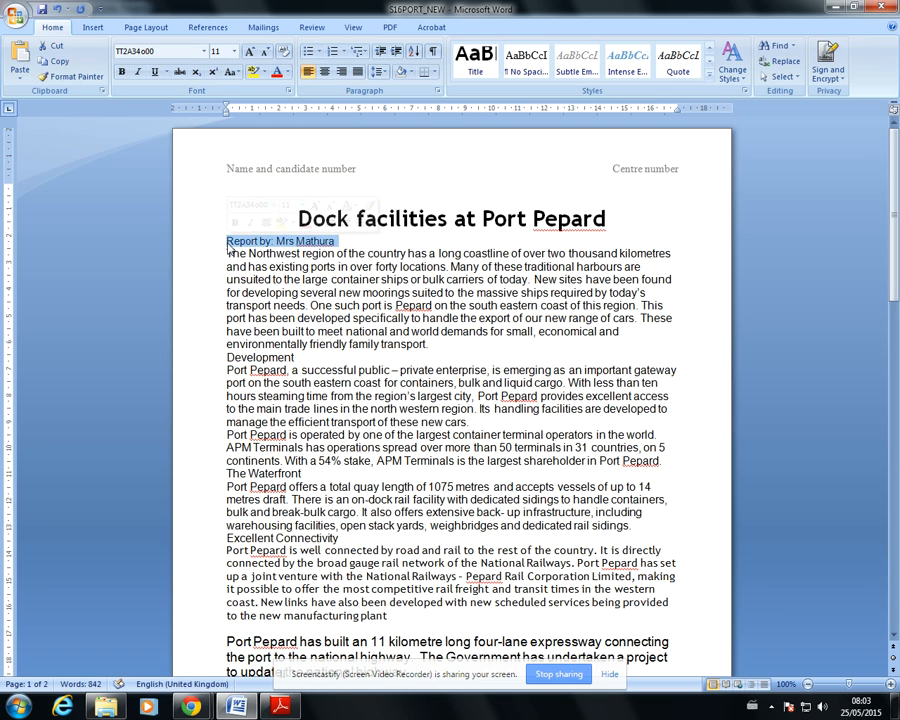
left_click(710, 82)
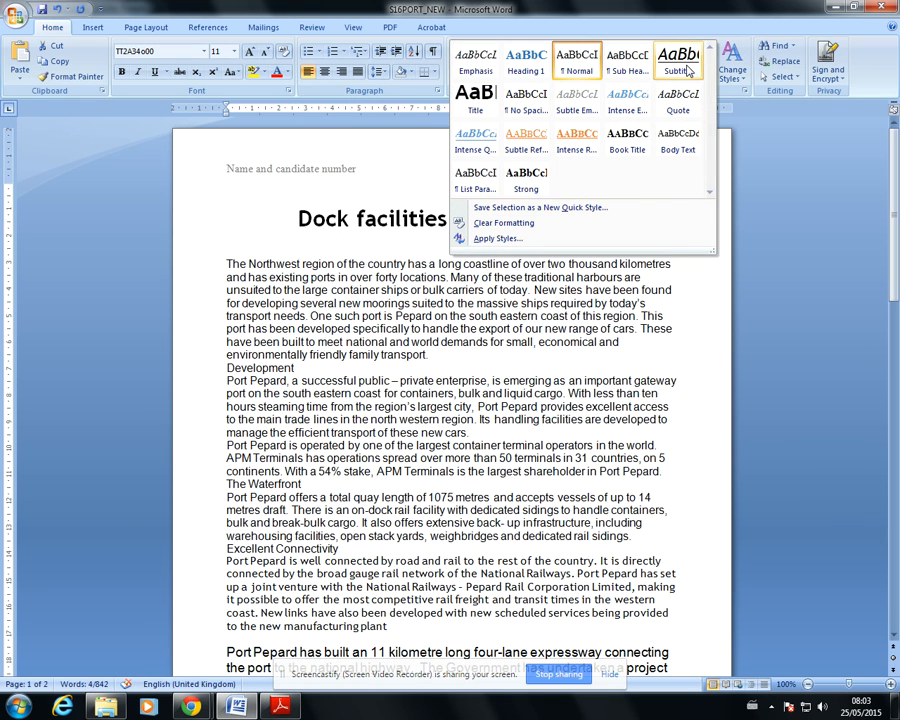
left_click(687, 70)
left_click(692, 338)
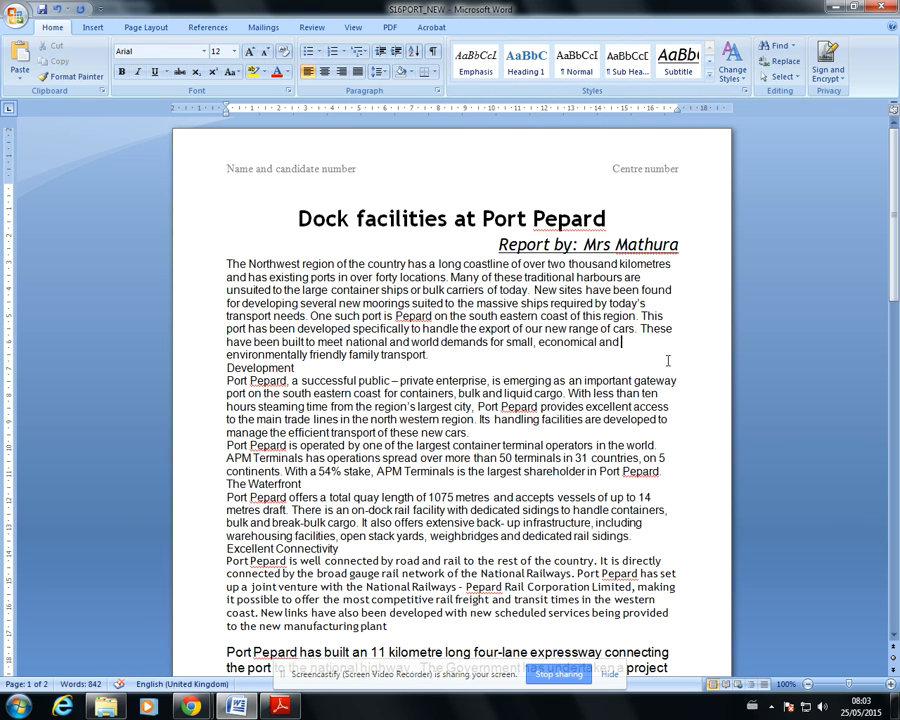
Consult the exam paper's question 9, and format all text after the subtitle in two equal-width columns with 1 cm spacing
left_click(236, 707)
scroll(372, 506, "down", 3)
scroll(372, 500, "down", 2)
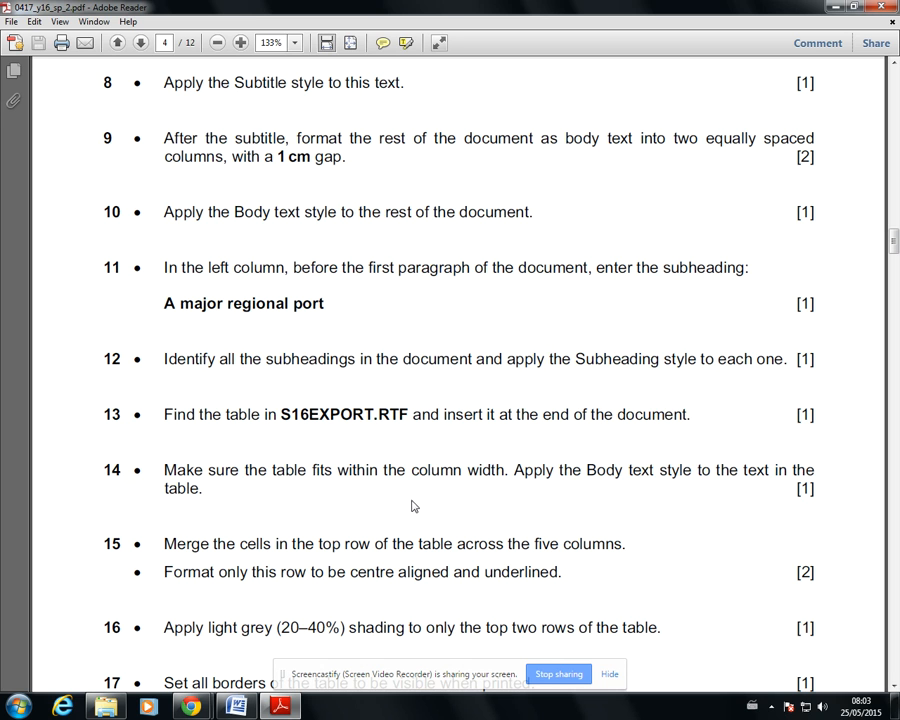
key("alt+Tab")
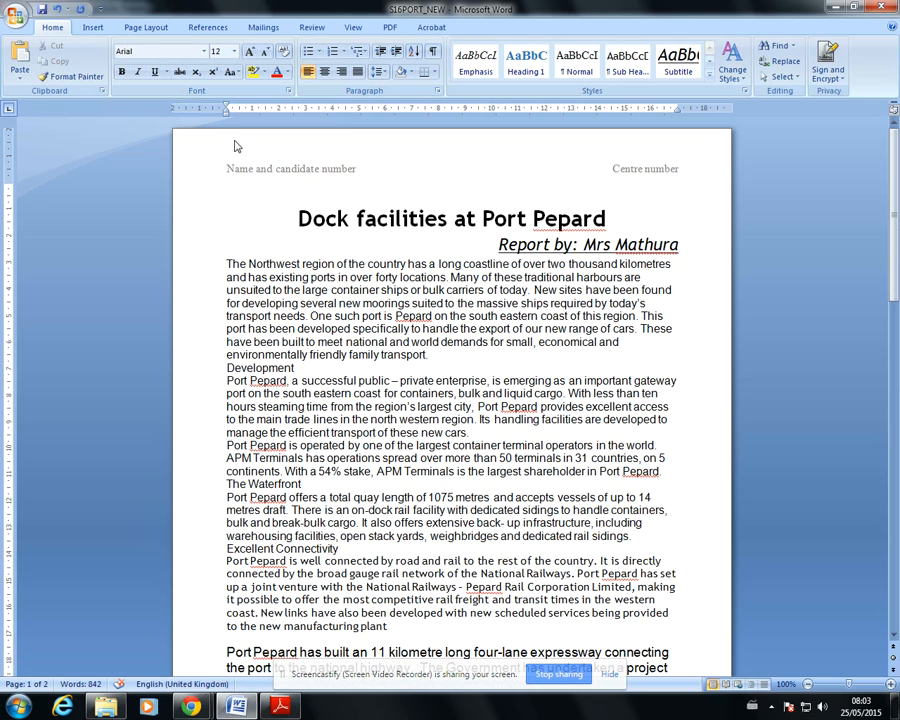
left_click_drag(225, 264, 735, 715)
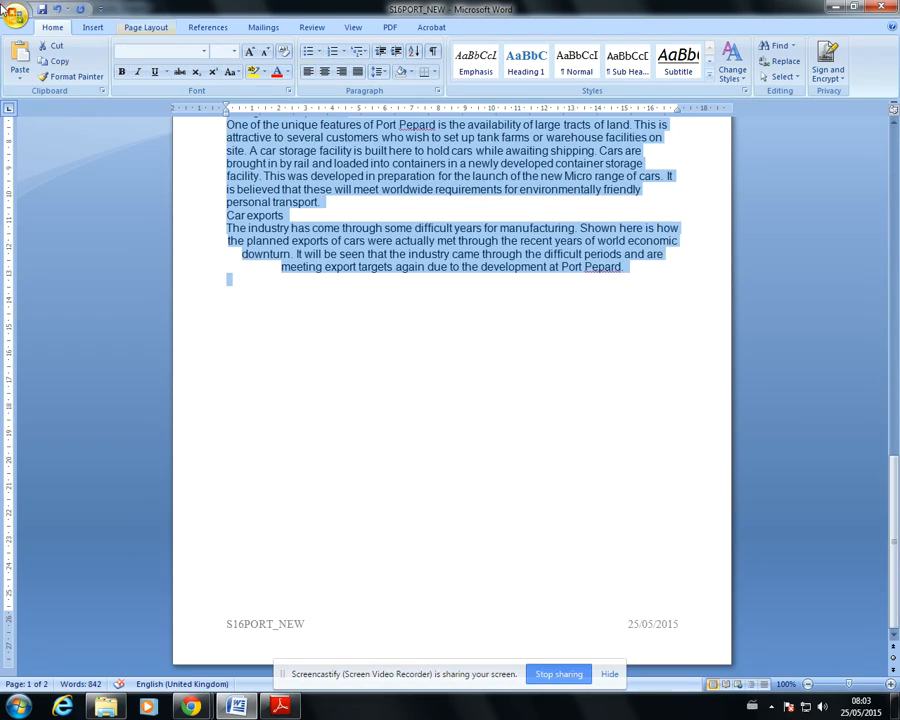
left_click(146, 30)
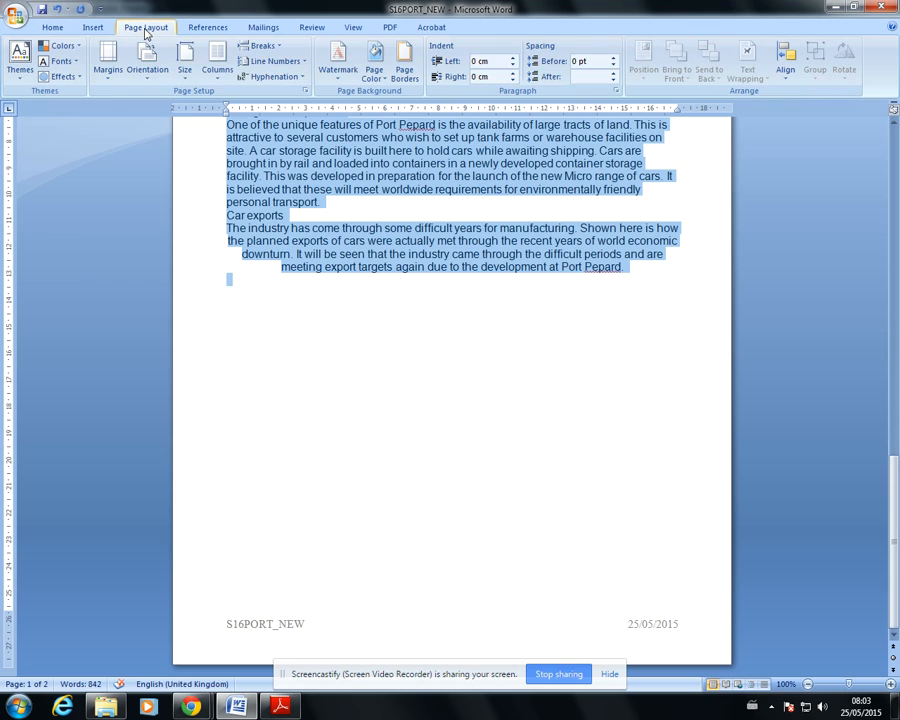
left_click(220, 72)
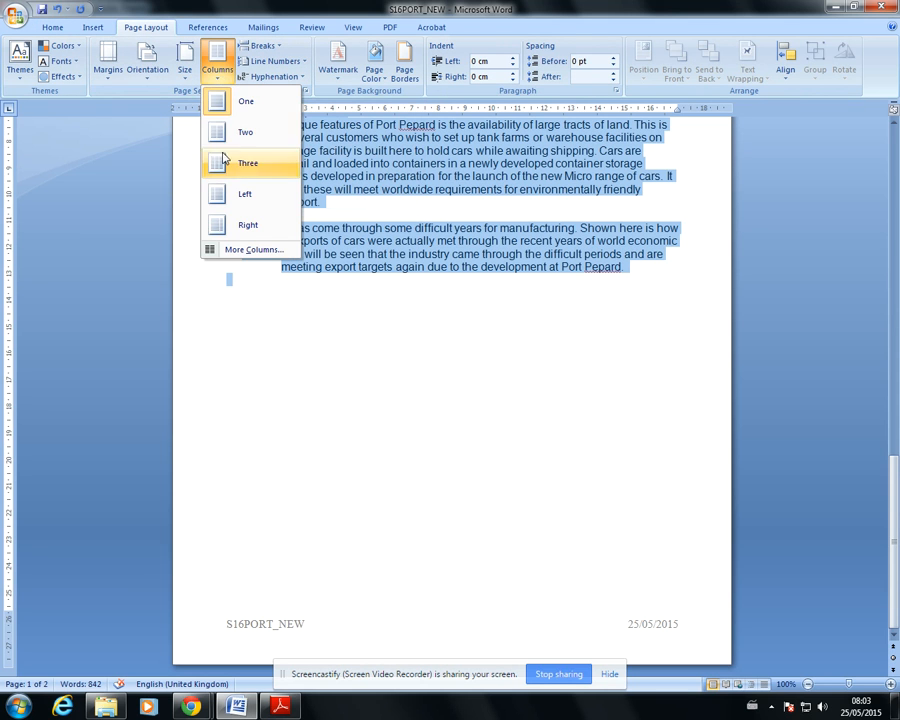
left_click(226, 246)
left_click(397, 266)
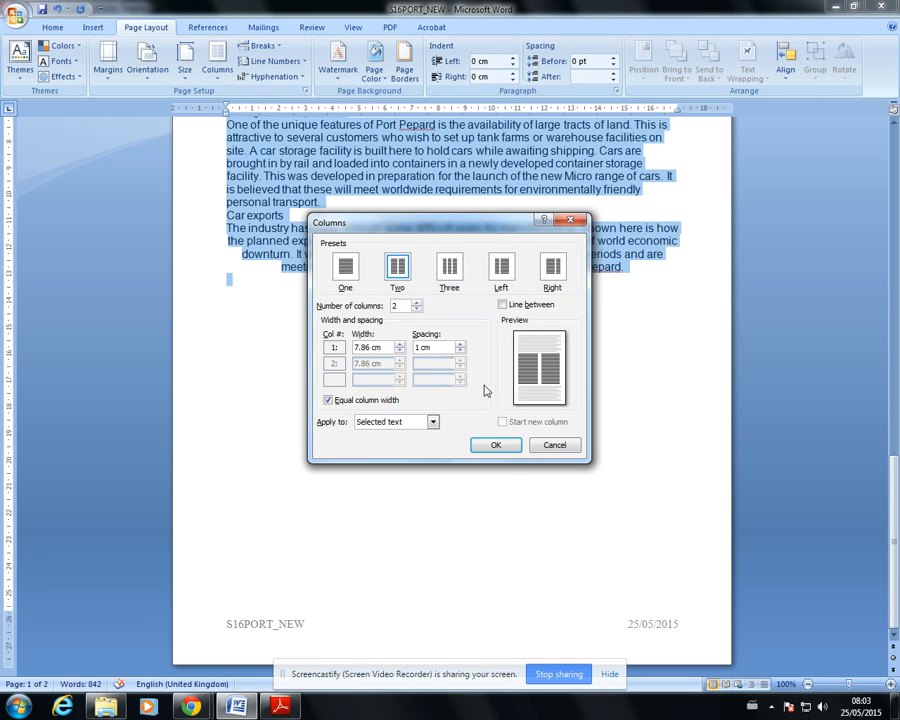
left_click(496, 444)
Apply the Body Text style to all the two-column text, reapplying it so the formatting is uniform, and check both pages
scroll(368, 389, "up", 1)
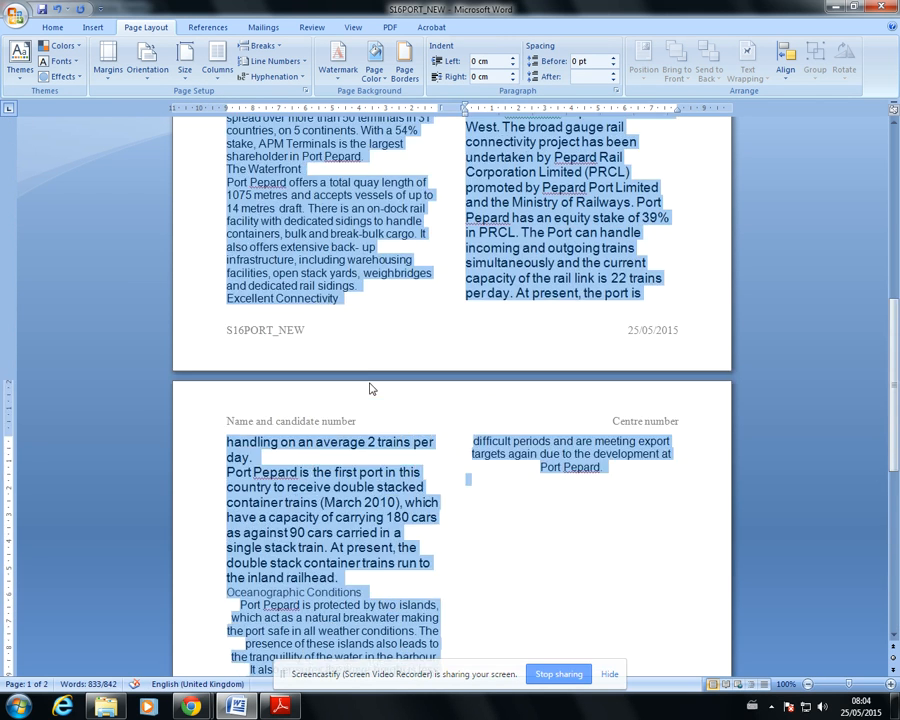
left_click(47, 30)
left_click(709, 81)
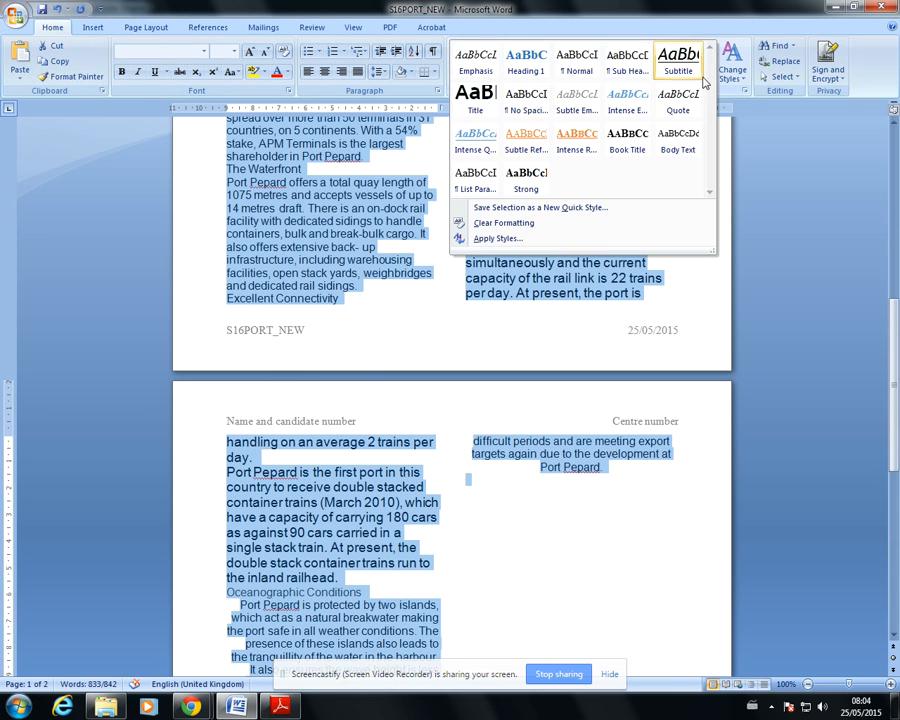
left_click(678, 145)
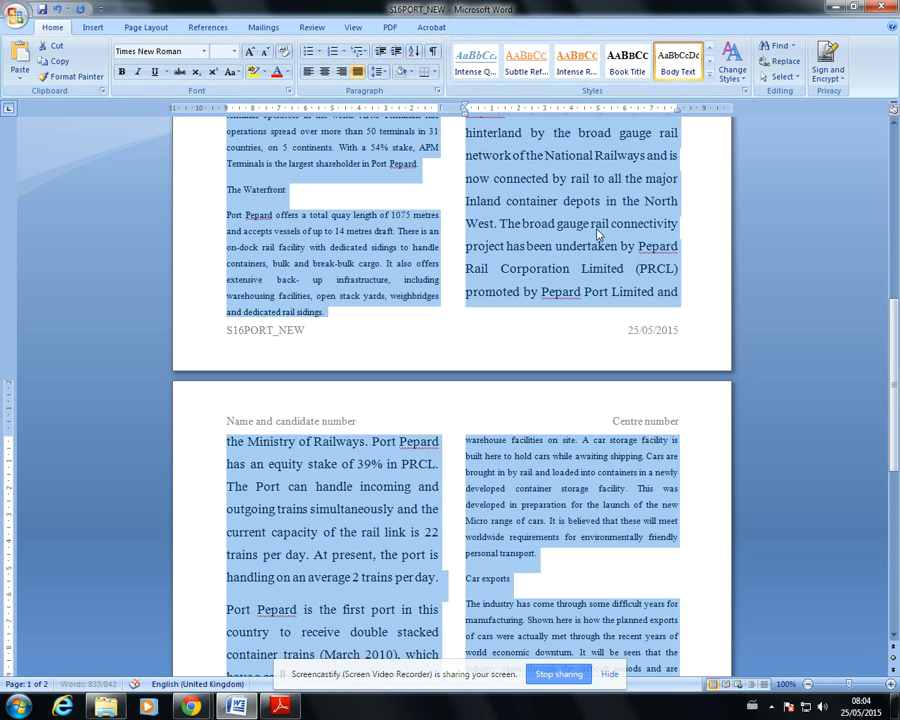
left_click(709, 77)
left_click(682, 145)
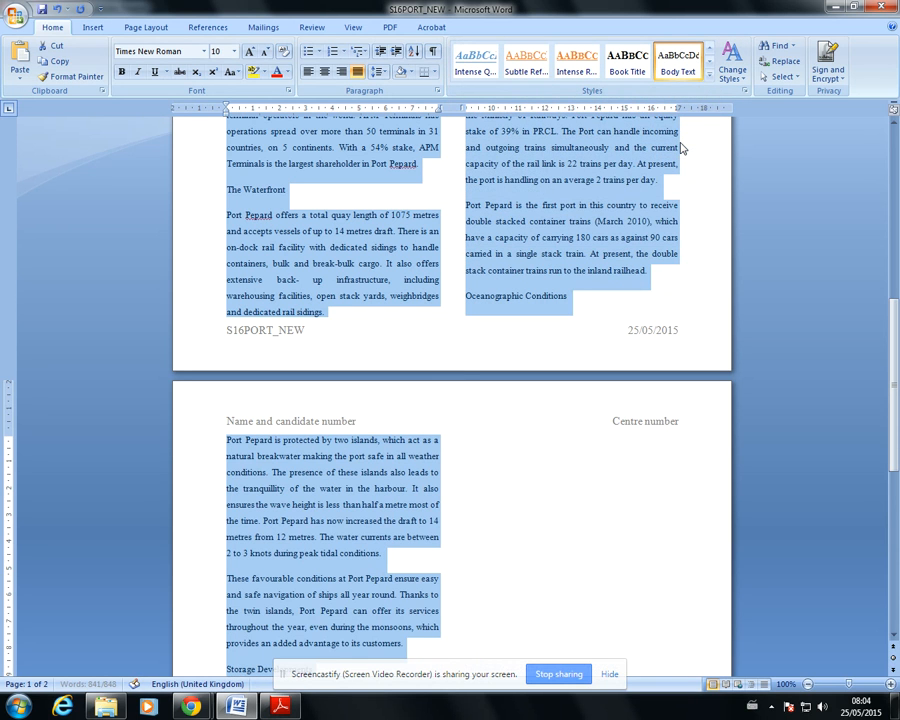
scroll(621, 296, "up", 10)
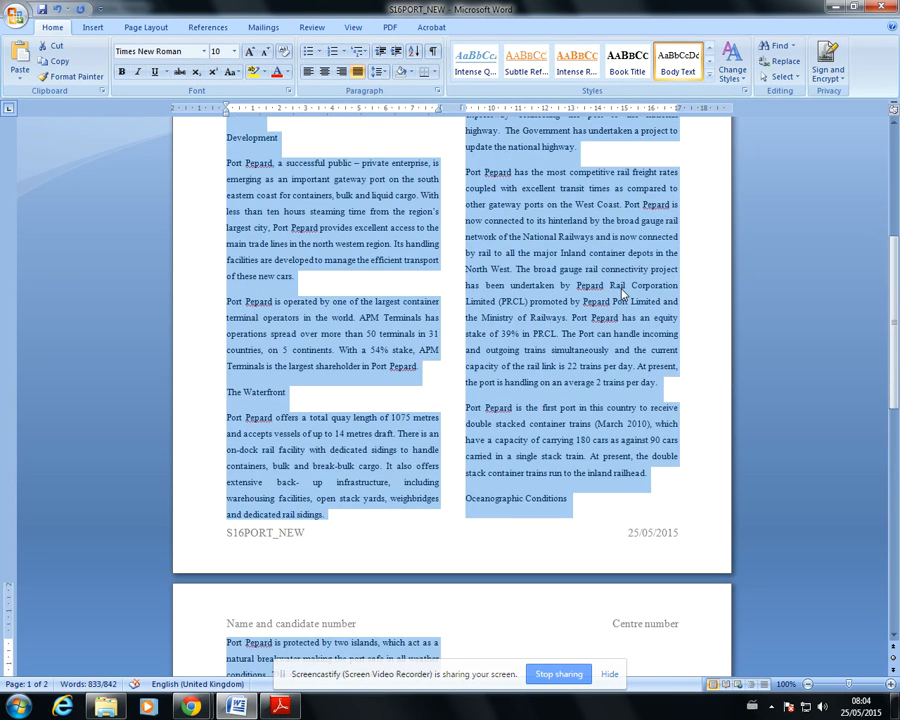
scroll(625, 300, "down", 4)
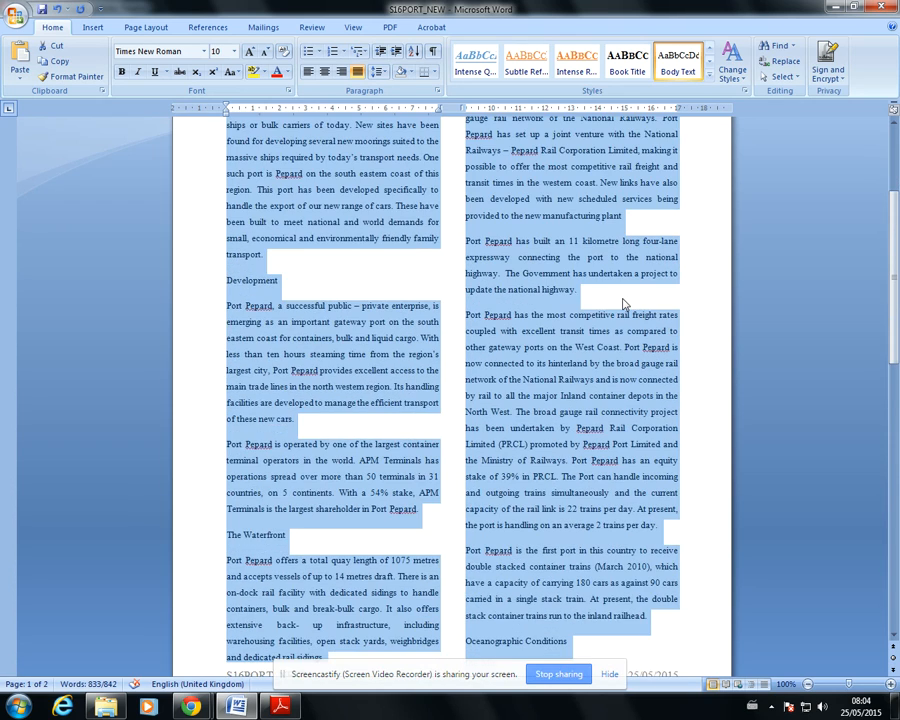
scroll(622, 303, "down", 15)
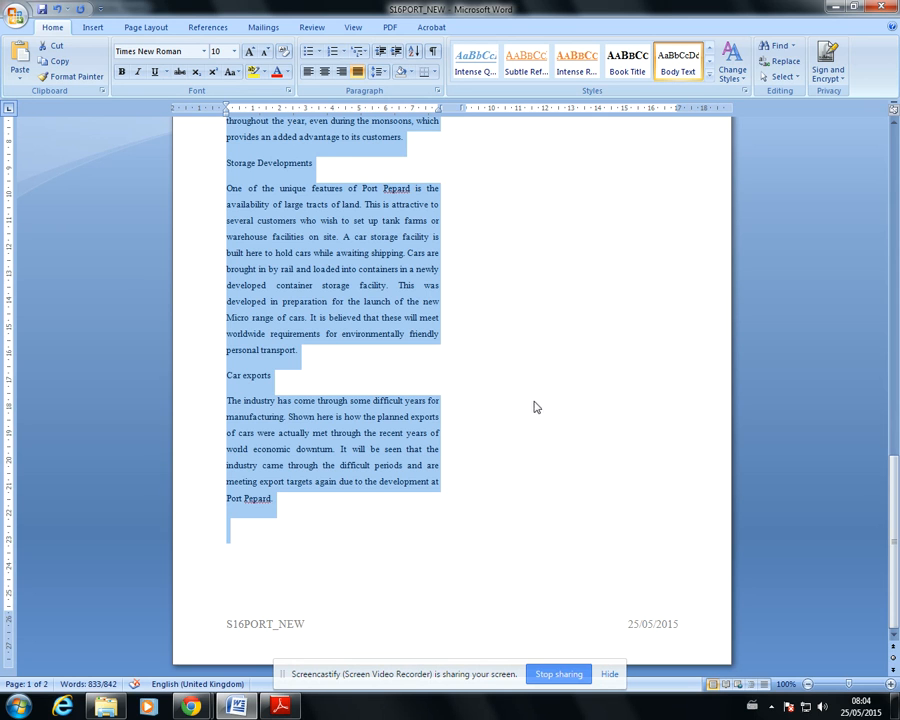
Copy the subheading "A major regional port" from the exam paper's question 11 and paste it on its own line before the document's first paragraph
left_click(291, 504)
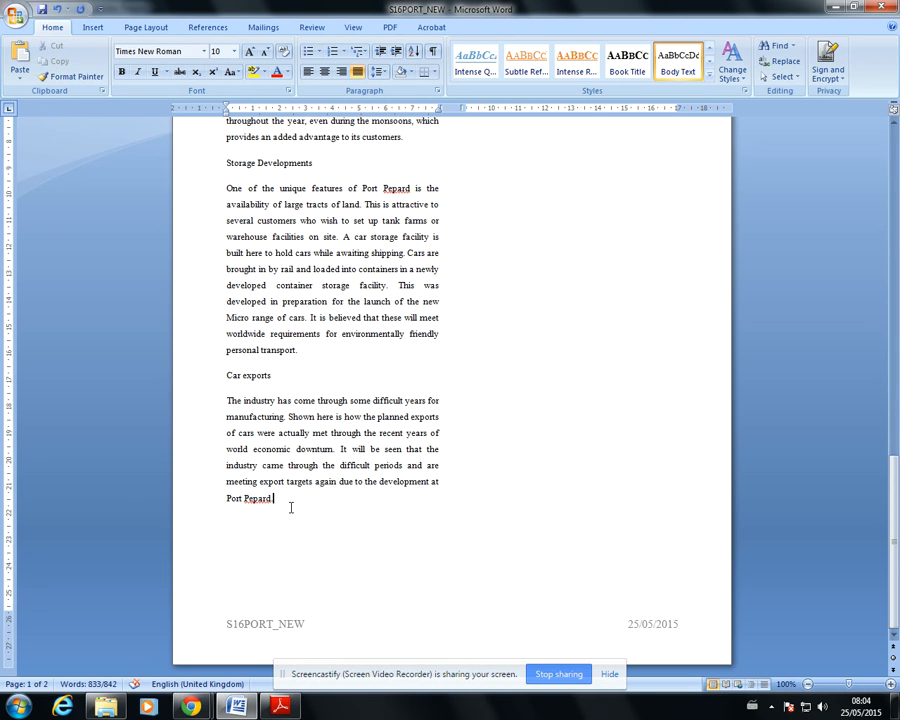
left_click(280, 707)
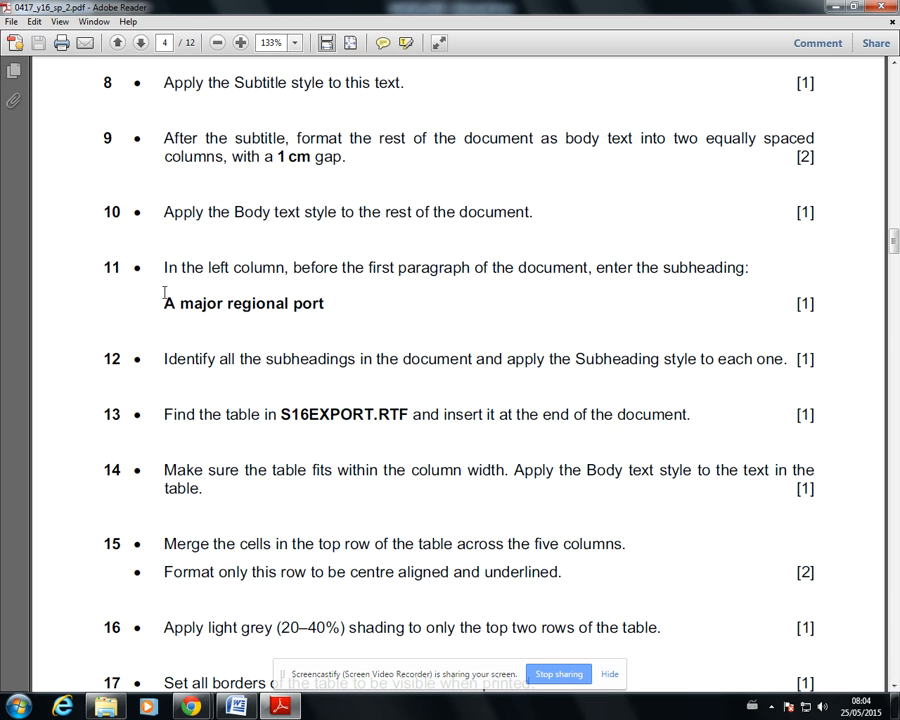
left_click_drag(160, 304, 289, 306)
key("ctrl+c")
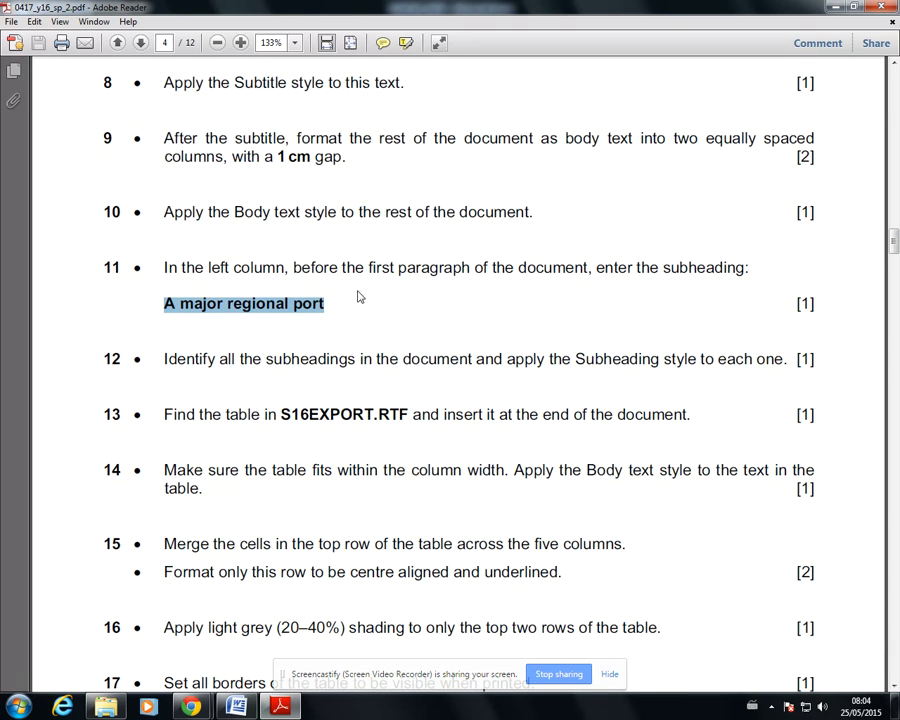
left_click(236, 706)
scroll(228, 322, "up", 20)
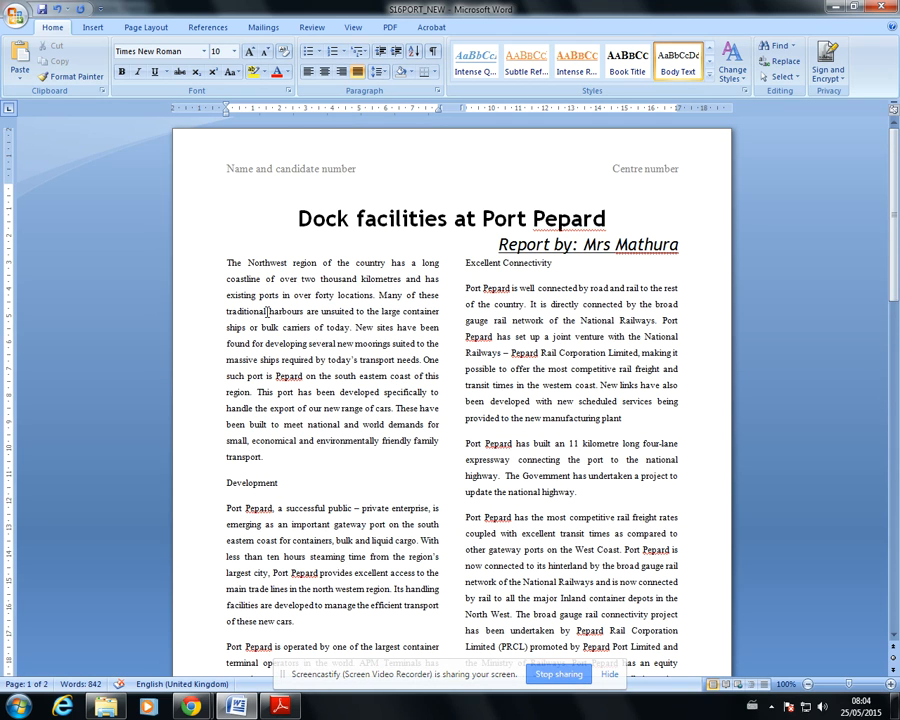
key("ctrl+v")
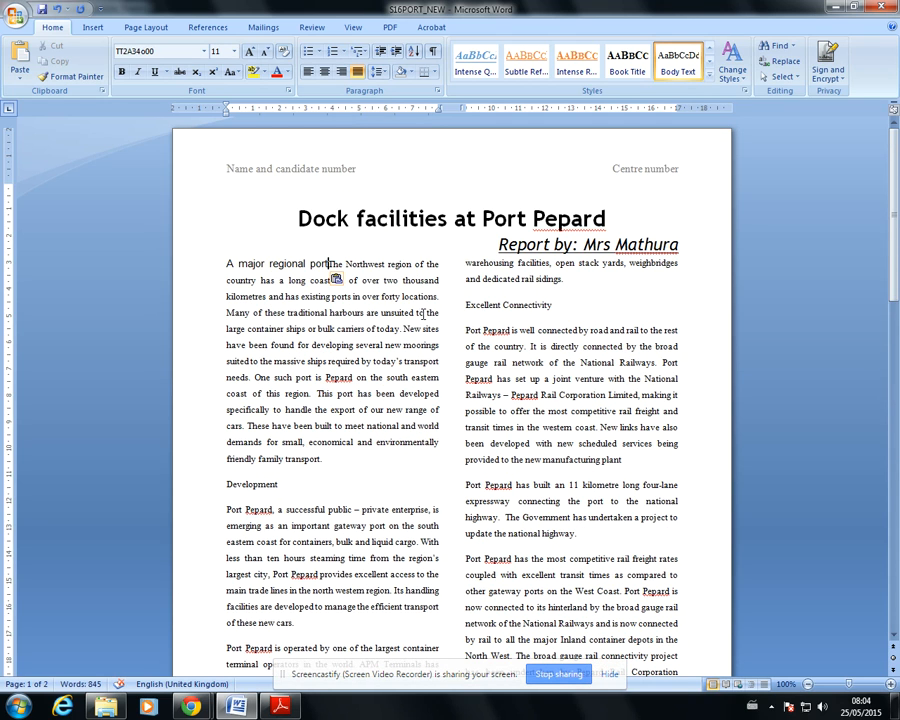
key("Return")
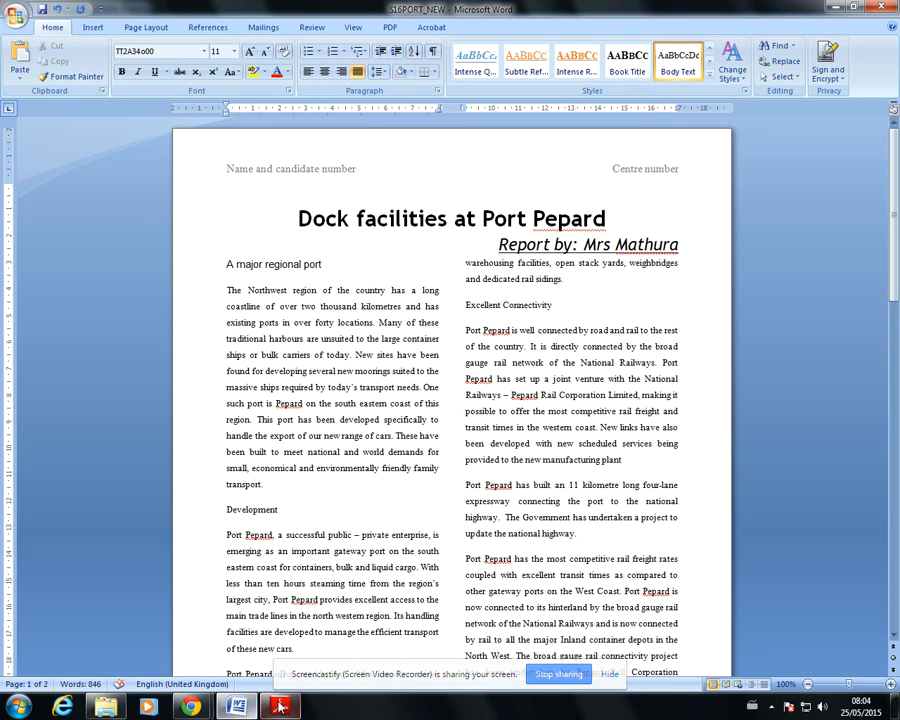
Consult the exam paper's question 12, and select the page 1 subheadings together: A major regional port, Development, Excellent Connectivity and The Waterfront
left_click(279, 706)
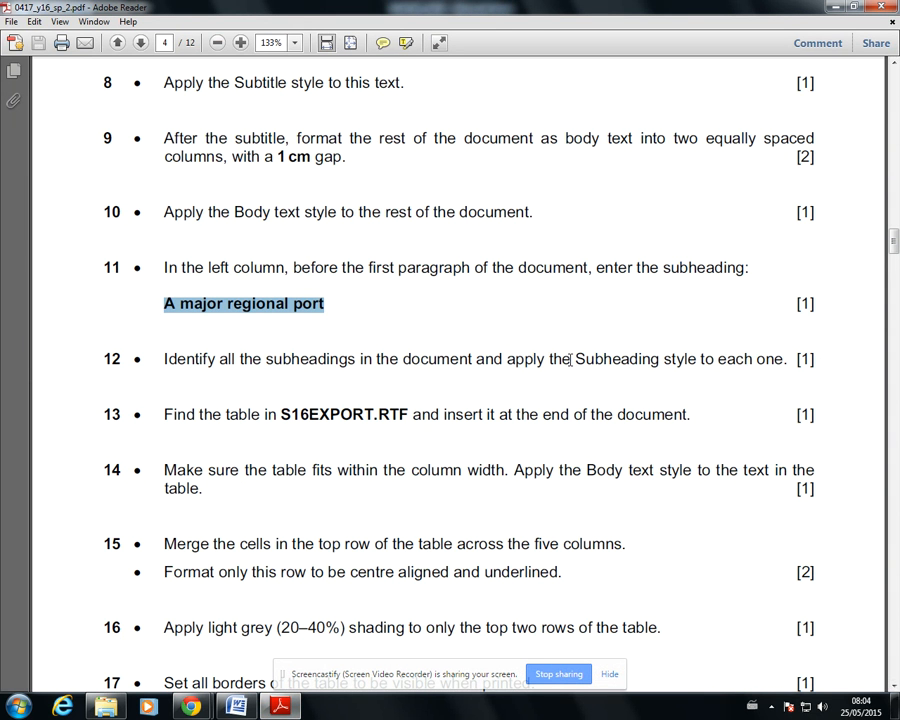
left_click(236, 706)
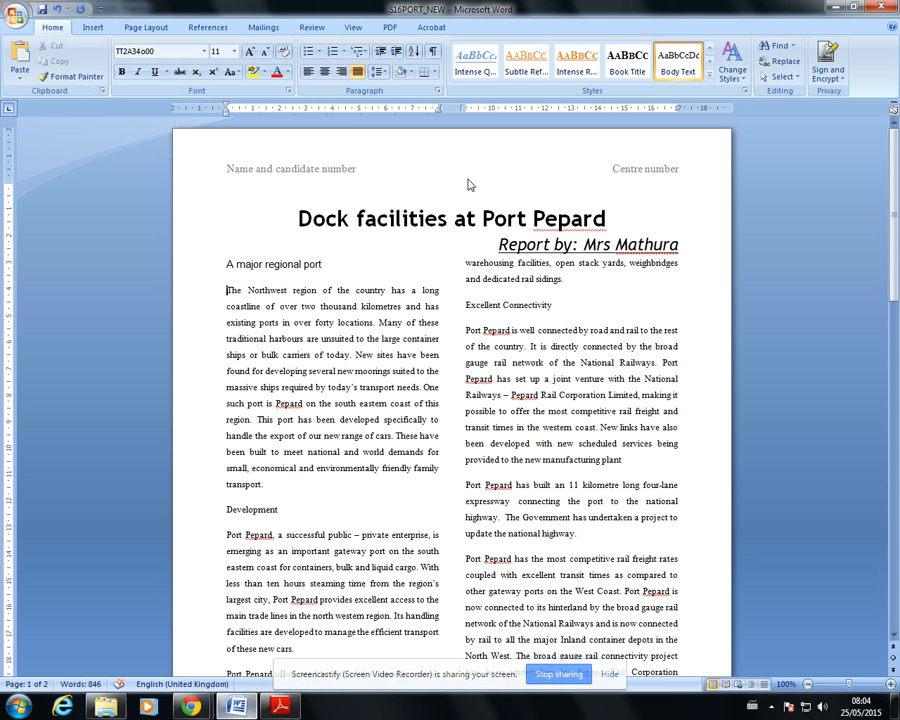
left_click_drag(226, 264, 323, 262)
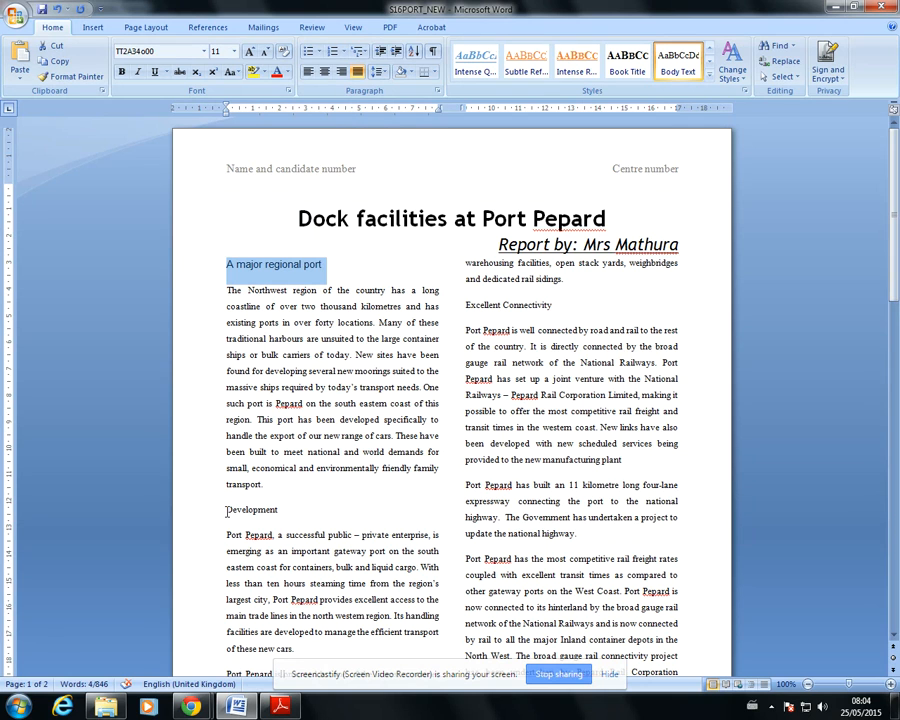
left_click_drag(227, 510, 283, 516)
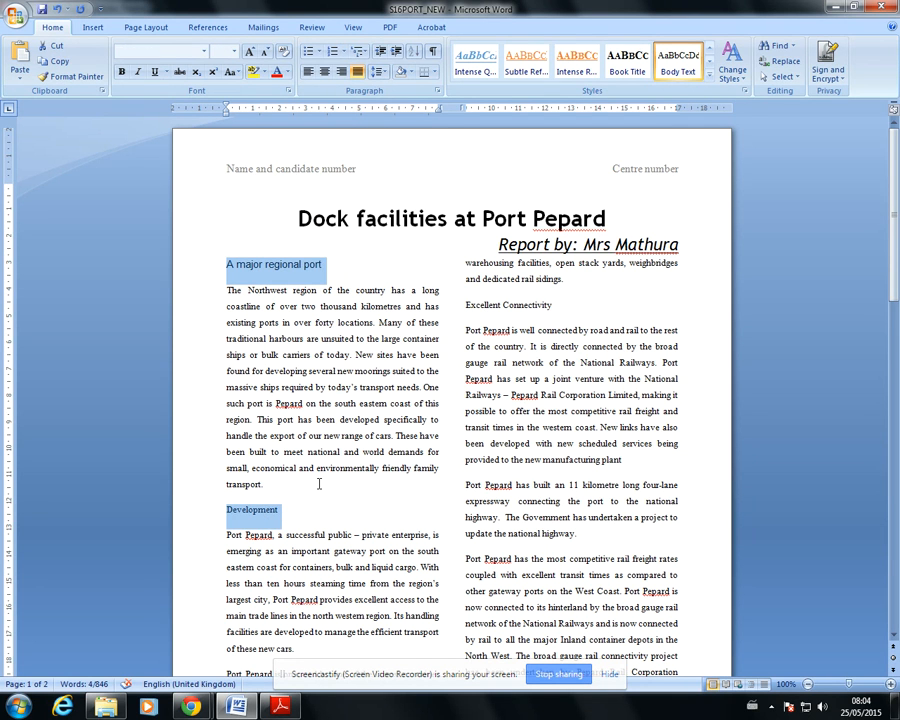
left_click_drag(461, 306, 552, 306)
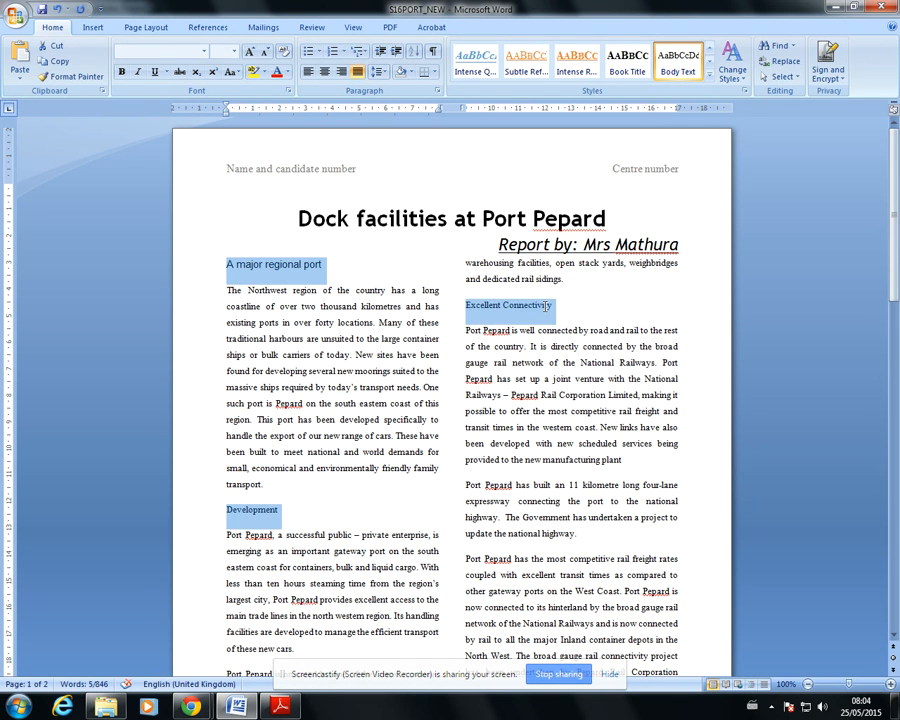
scroll(551, 375, "down", 4)
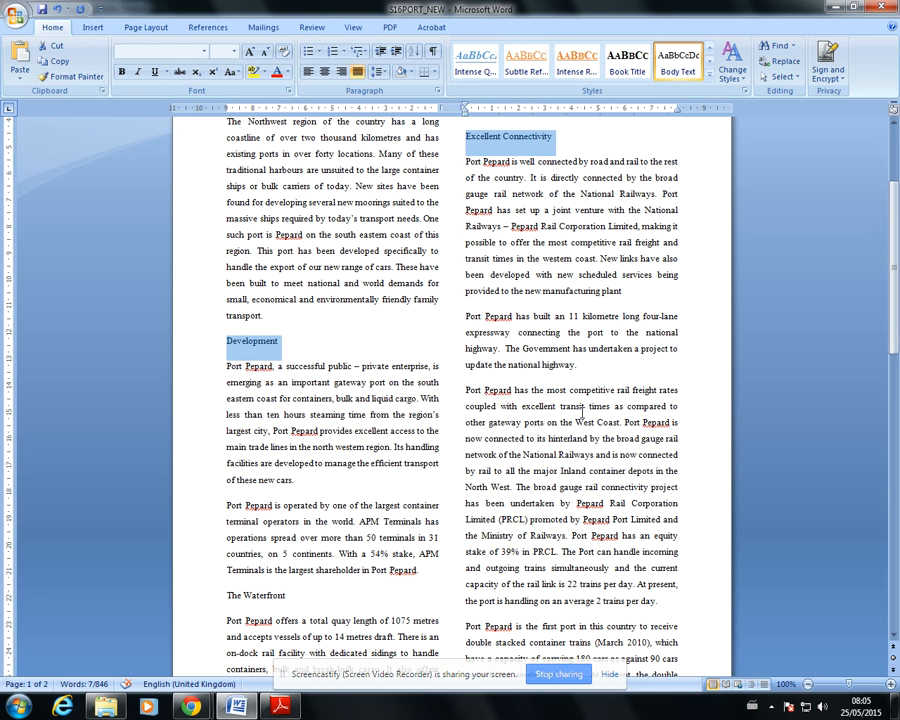
scroll(450, 484, "down", 4)
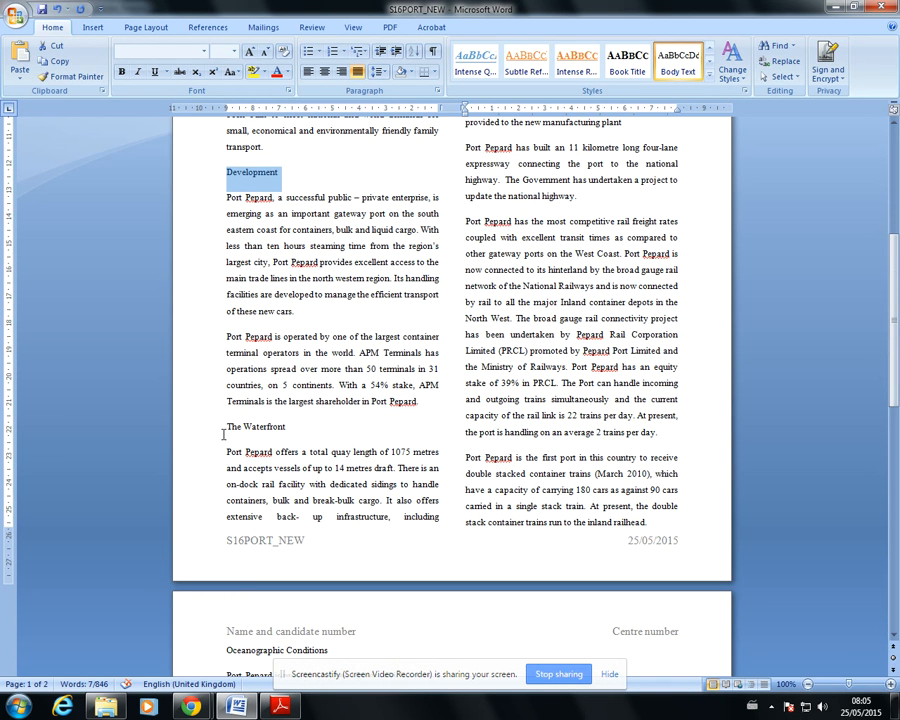
left_click_drag(227, 427, 286, 428)
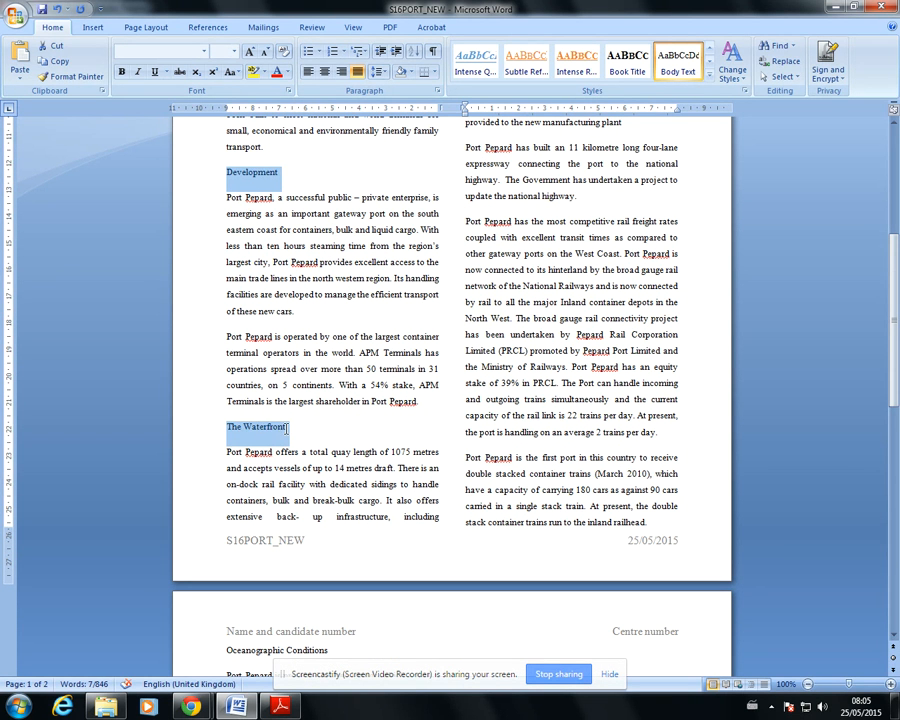
Add the page 2 subheadings Oceanographic Conditions, Storage Developments and Car exports to the selection
scroll(293, 533, "down", 8)
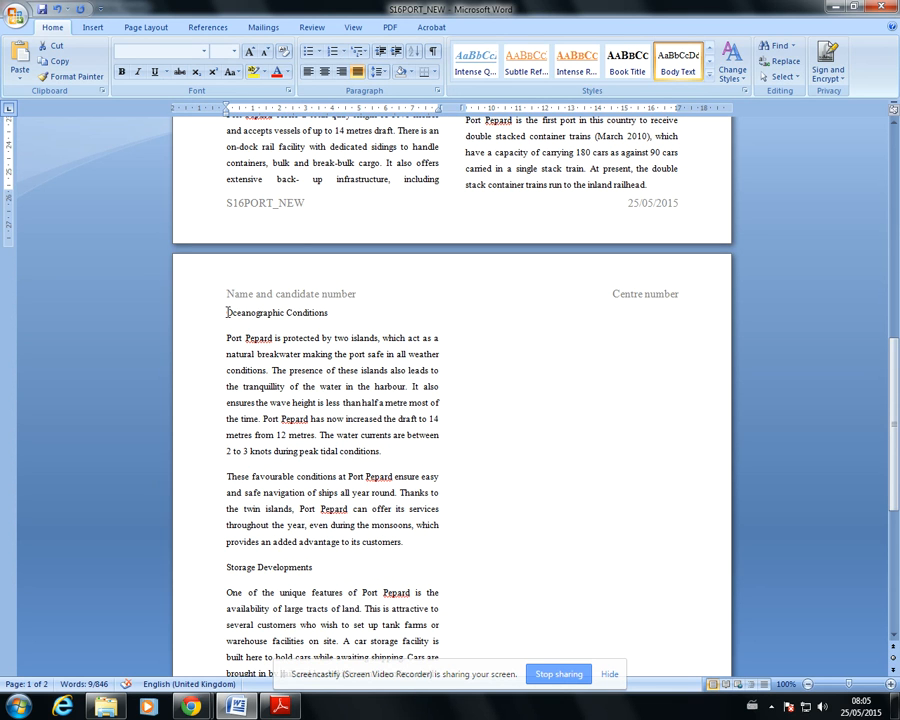
left_click_drag(227, 312, 329, 313)
scroll(228, 352, "down", 5)
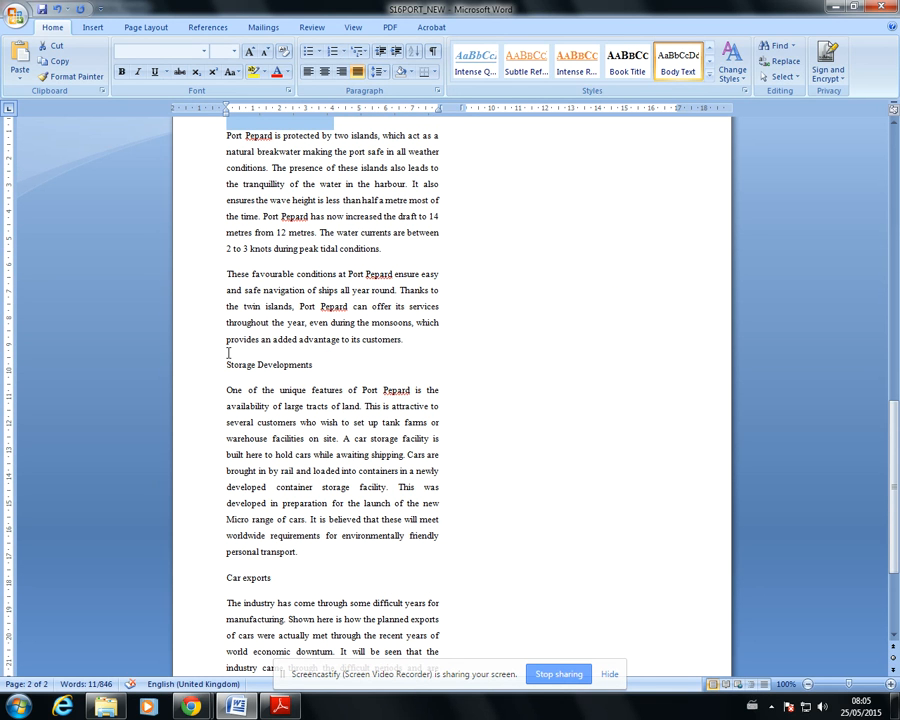
left_click_drag(226, 364, 315, 366)
scroll(300, 394, "down", 4)
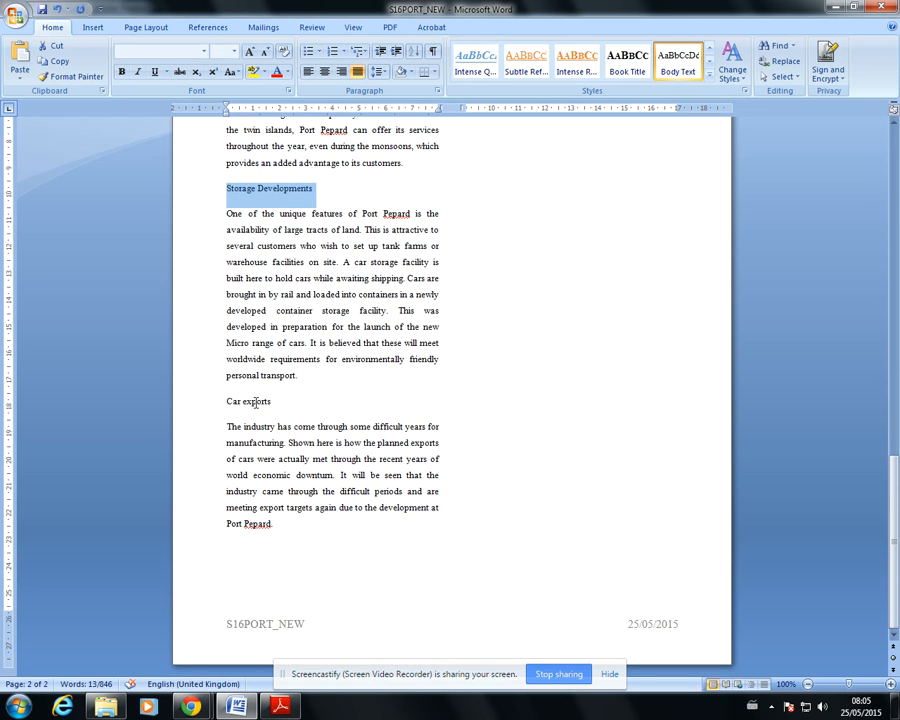
left_click_drag(227, 404, 273, 400)
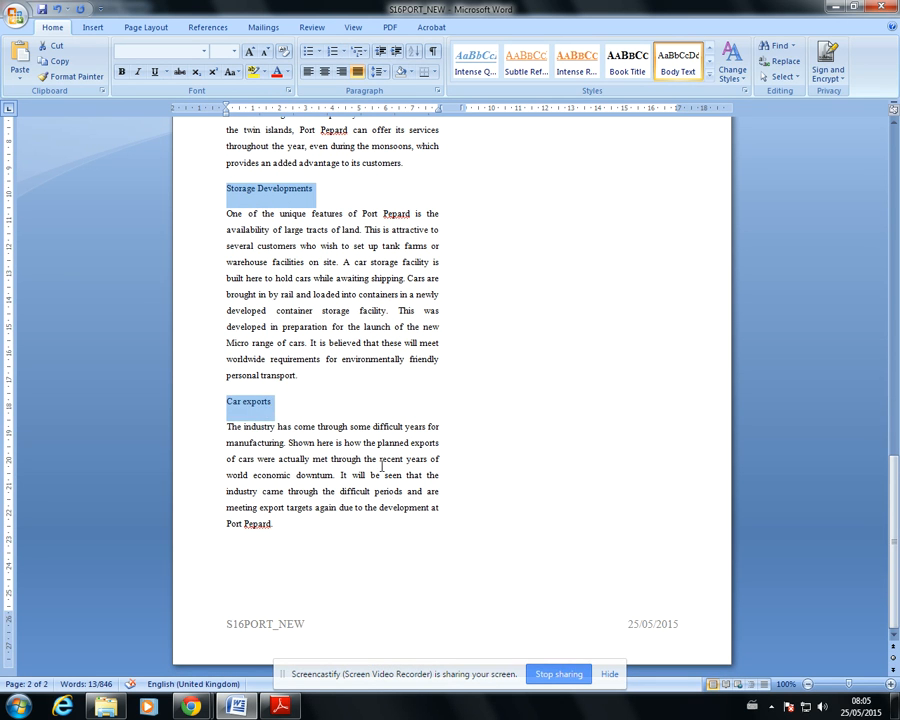
Recheck the style requirement in the exam paper, and apply the Sub Heading style to all the selected subheadings
scroll(341, 433, "up", 16)
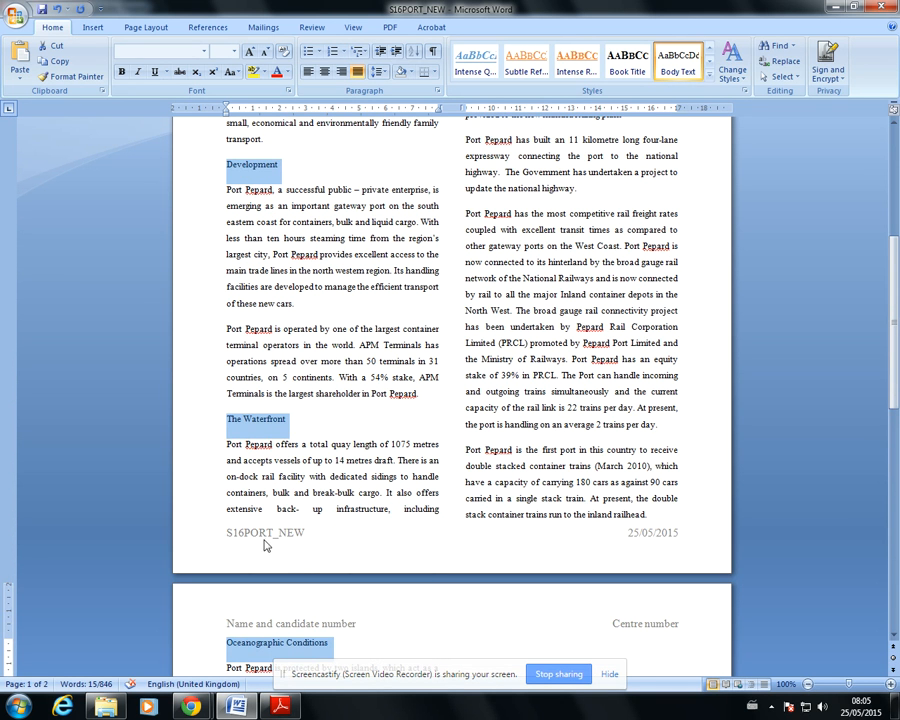
left_click(280, 706)
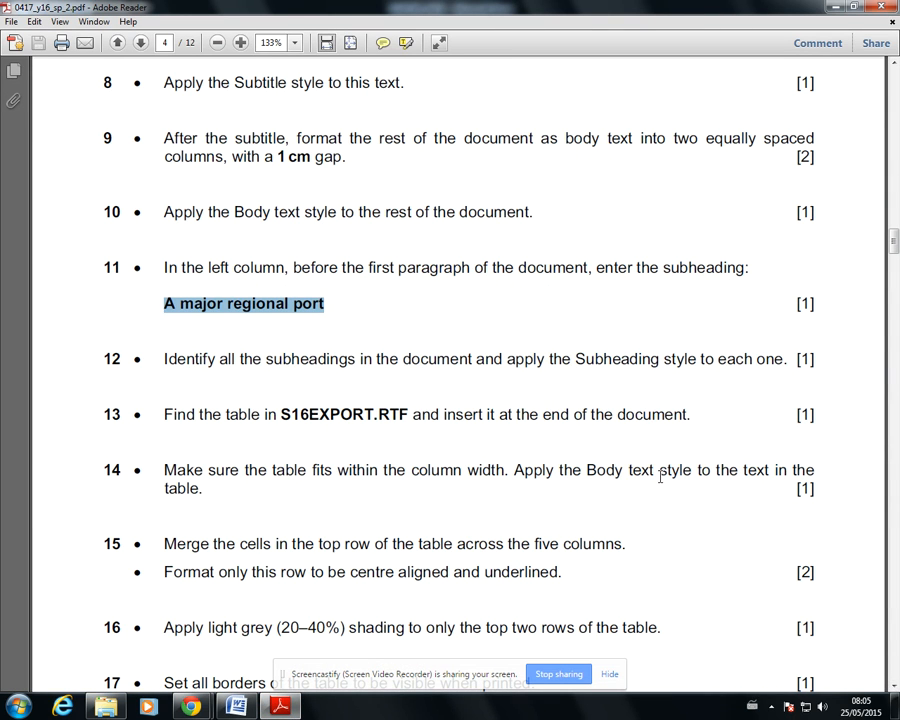
left_click(282, 706)
scroll(406, 358, "up", 7)
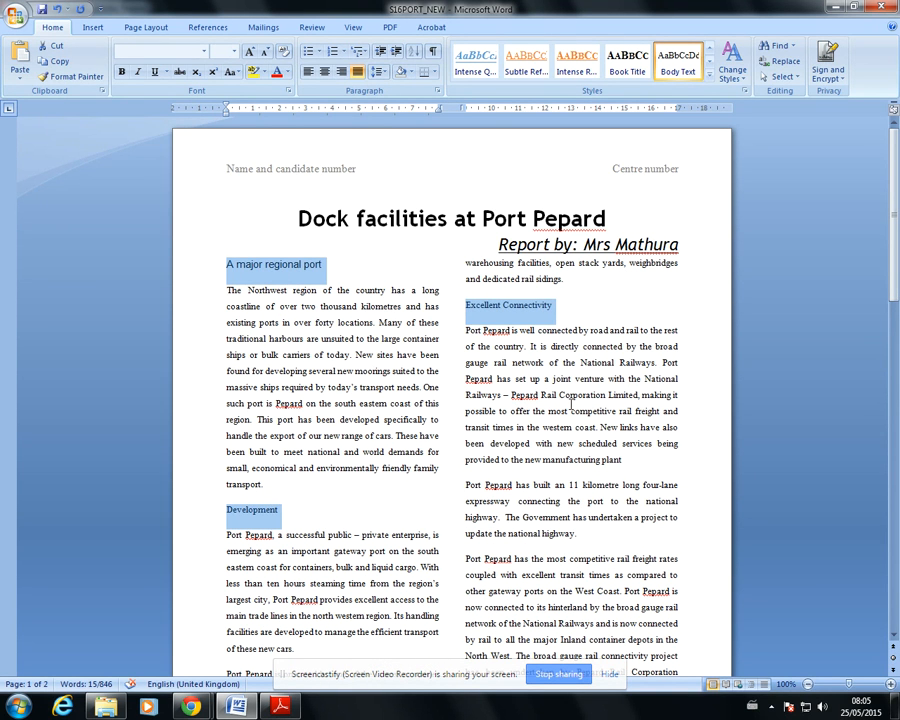
scroll(648, 551, "down", 3)
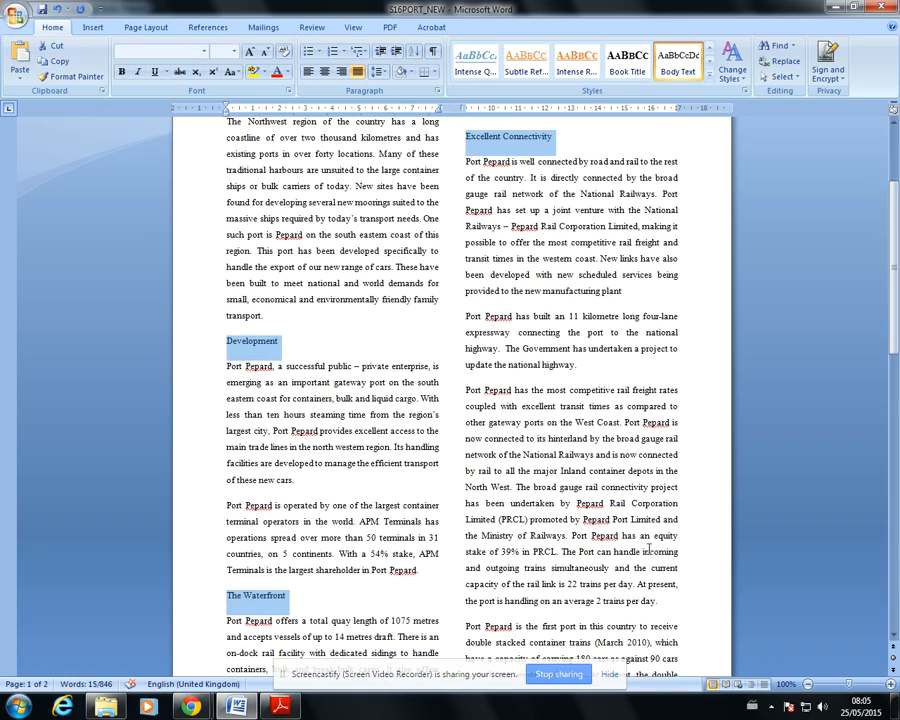
scroll(630, 505, "down", 15)
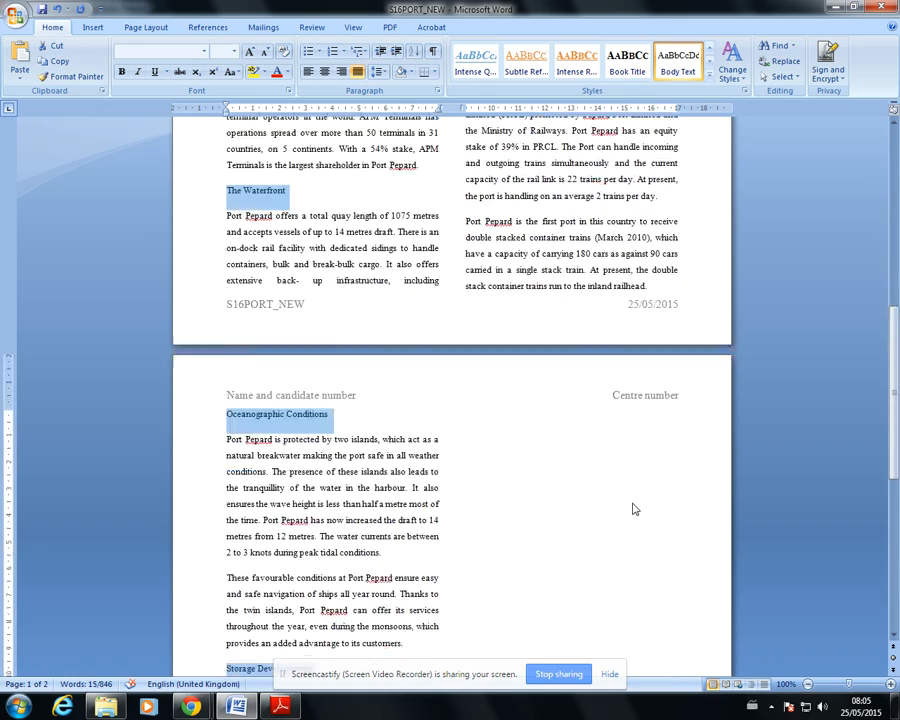
scroll(632, 509, "down", 1)
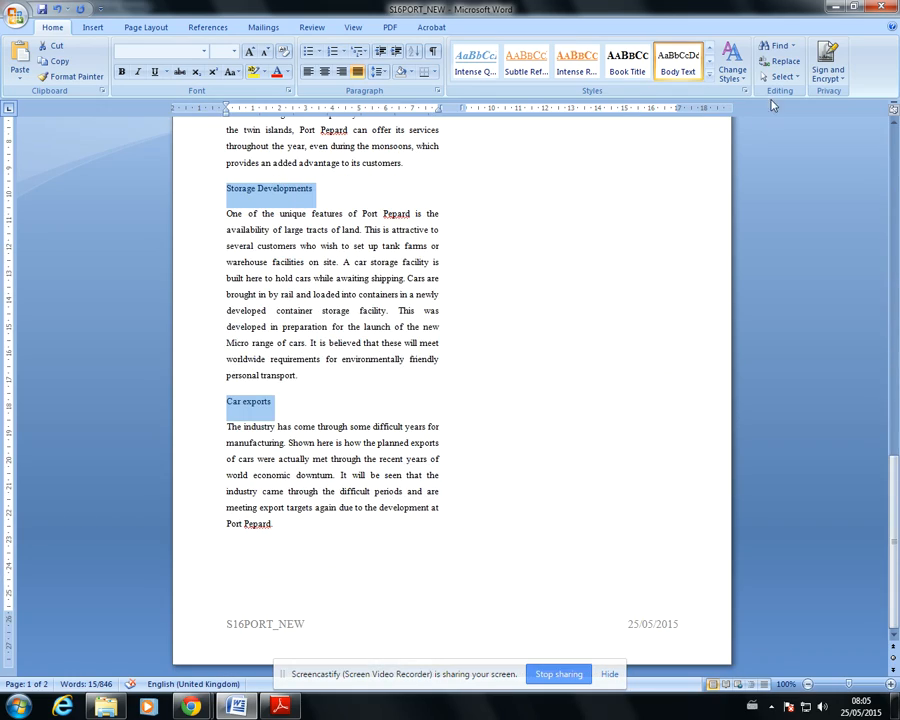
left_click(710, 78)
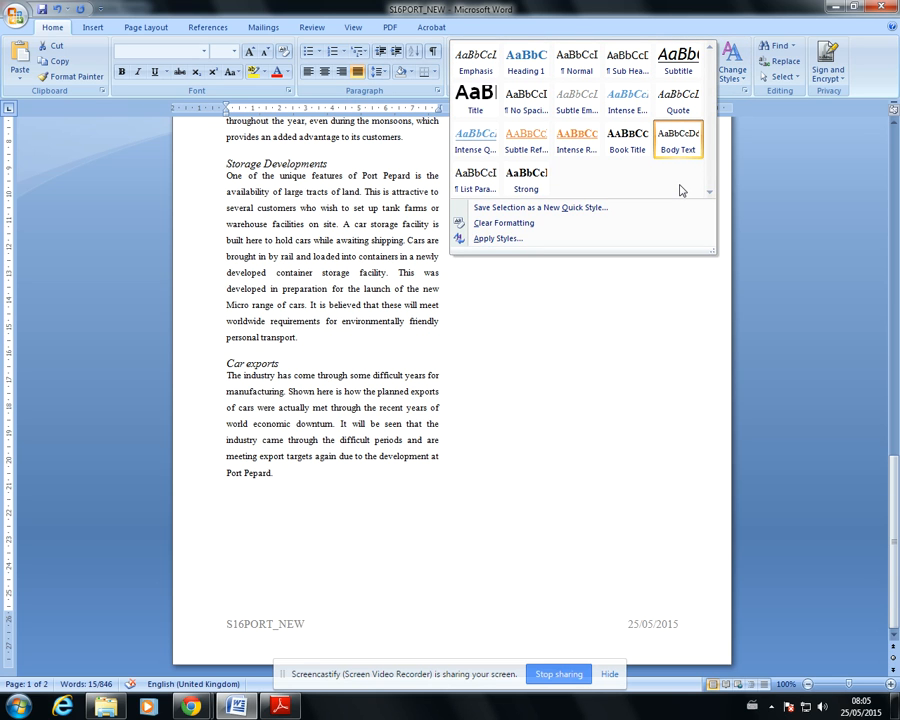
left_click(627, 62)
scroll(640, 260, "up", 15)
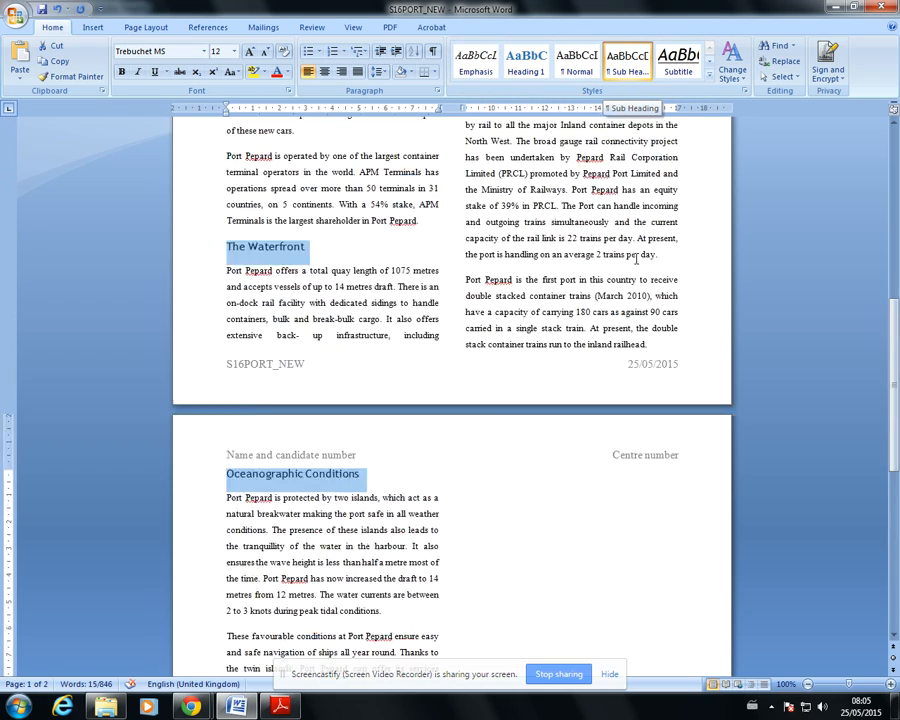
scroll(640, 252, "up", 3)
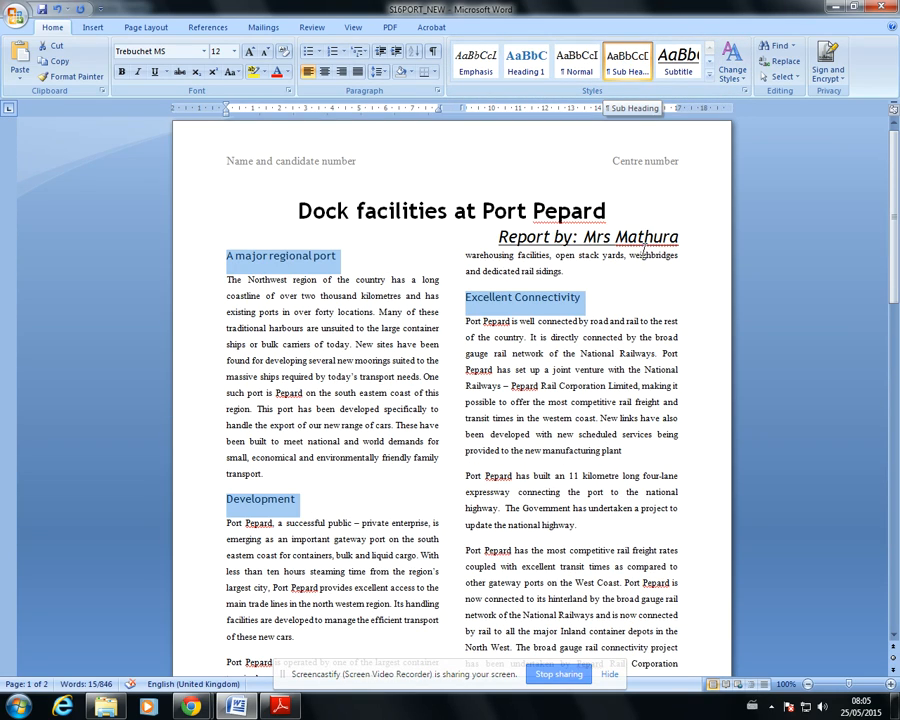
left_click(707, 444)
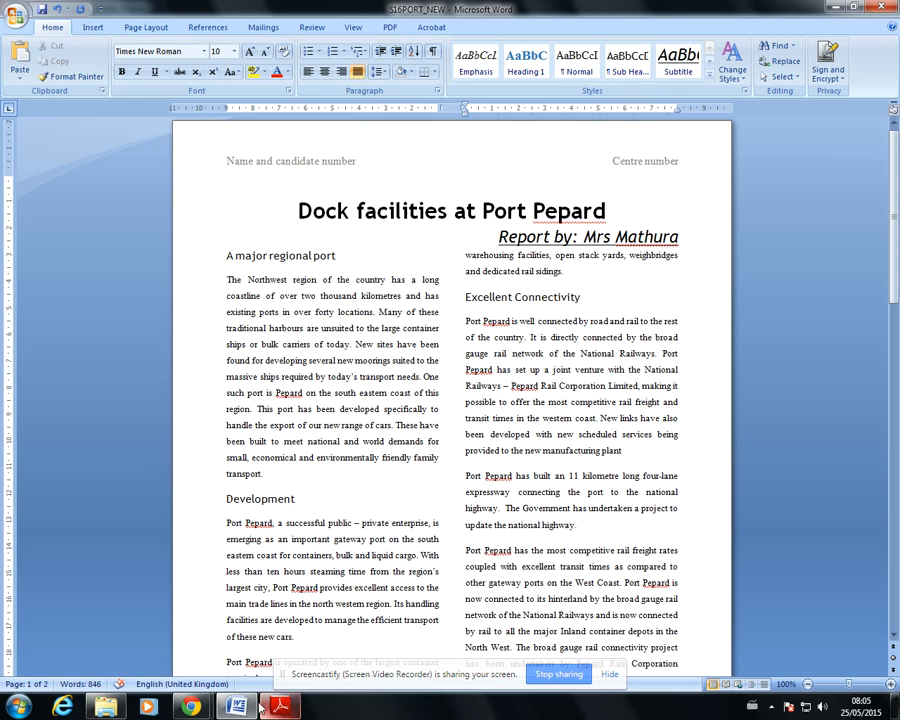
Consult the exam paper's question 13, and open the S16EXPORT rich text file from the Word Files folder
left_click(280, 706)
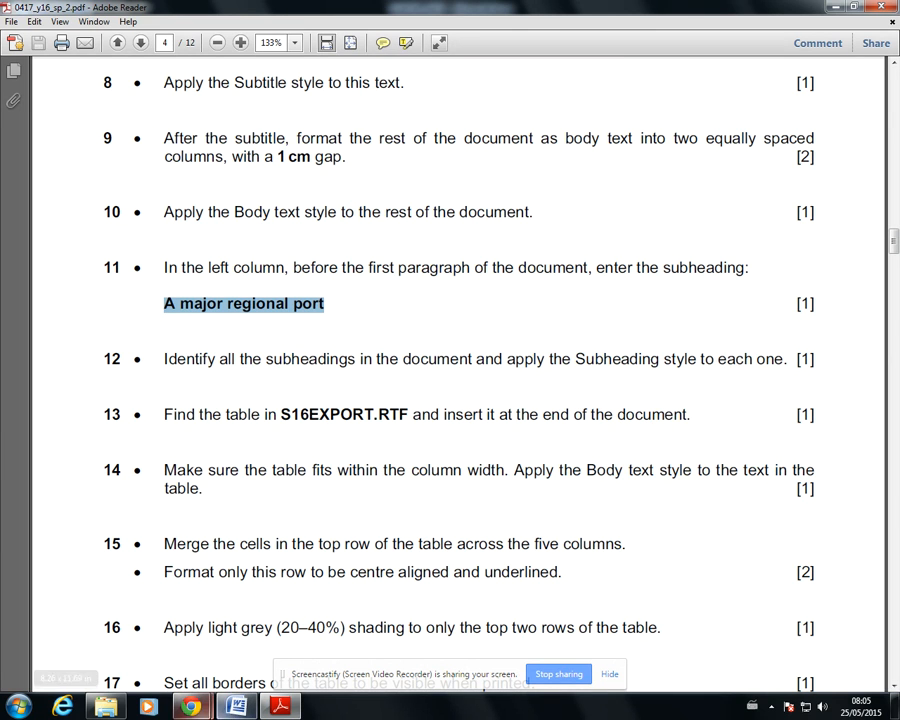
left_click(105, 710)
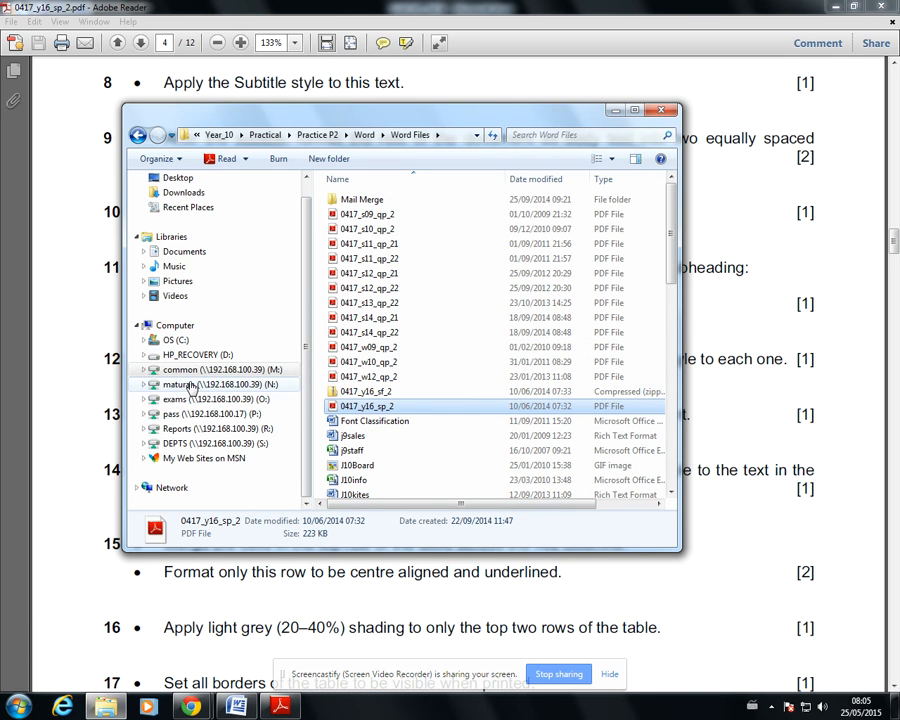
scroll(555, 380, "down", 4)
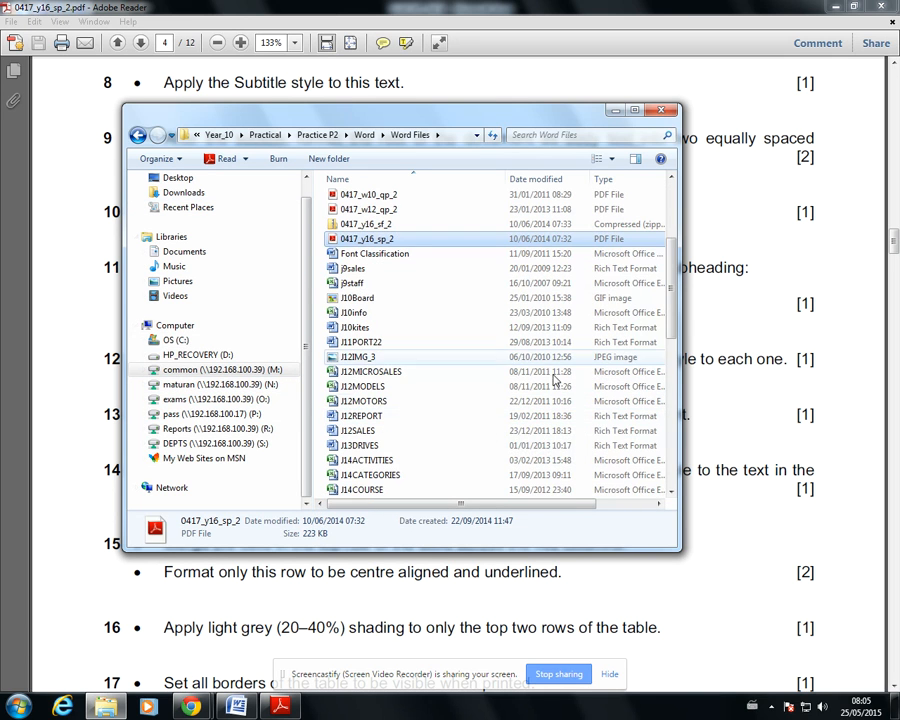
left_click_drag(674, 301, 669, 446)
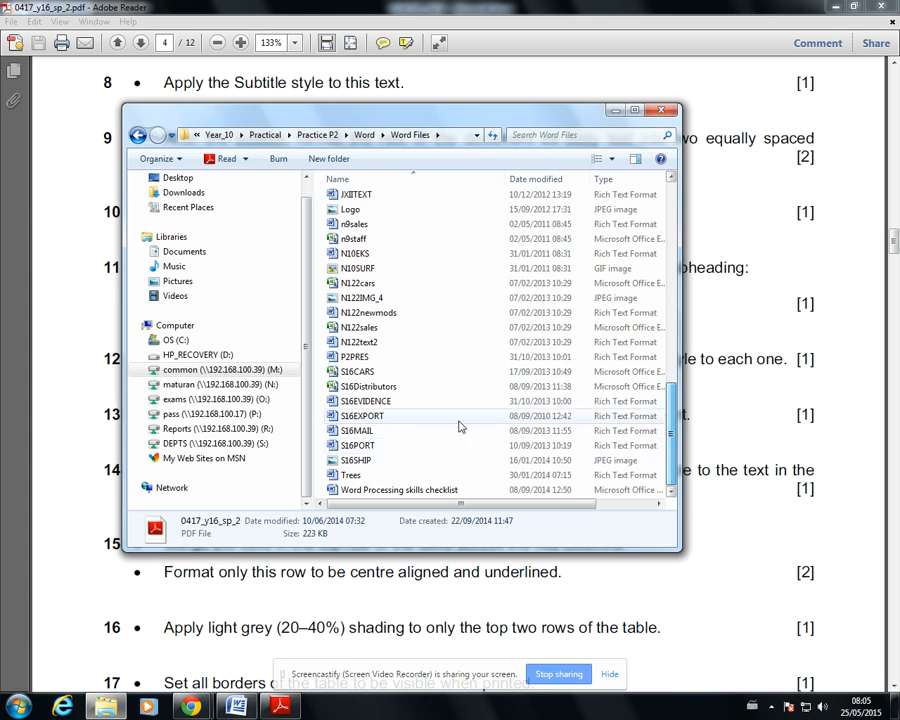
double_click(366, 416)
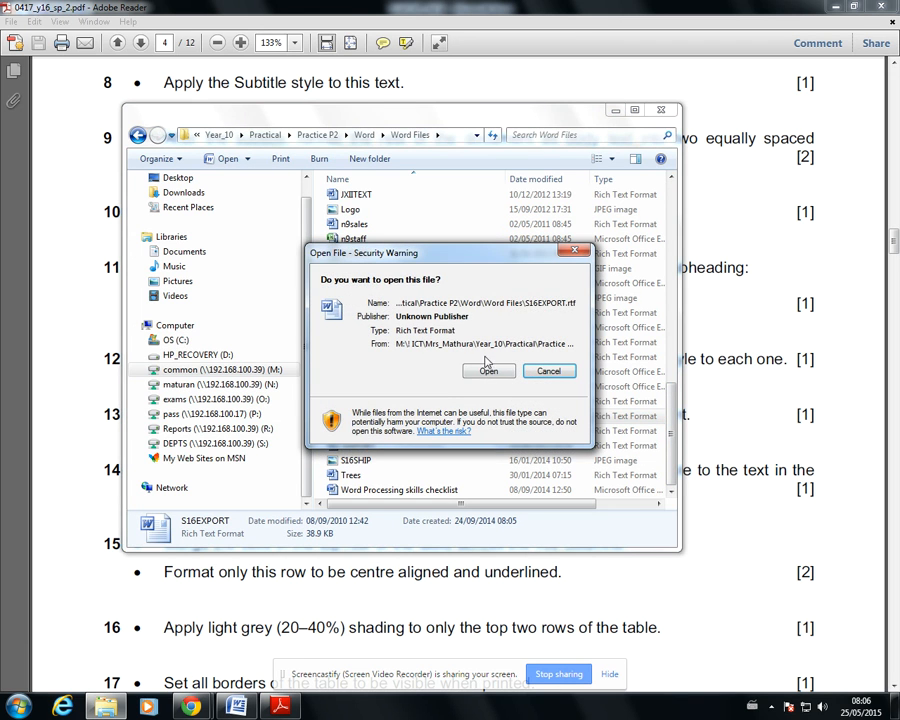
left_click(488, 370)
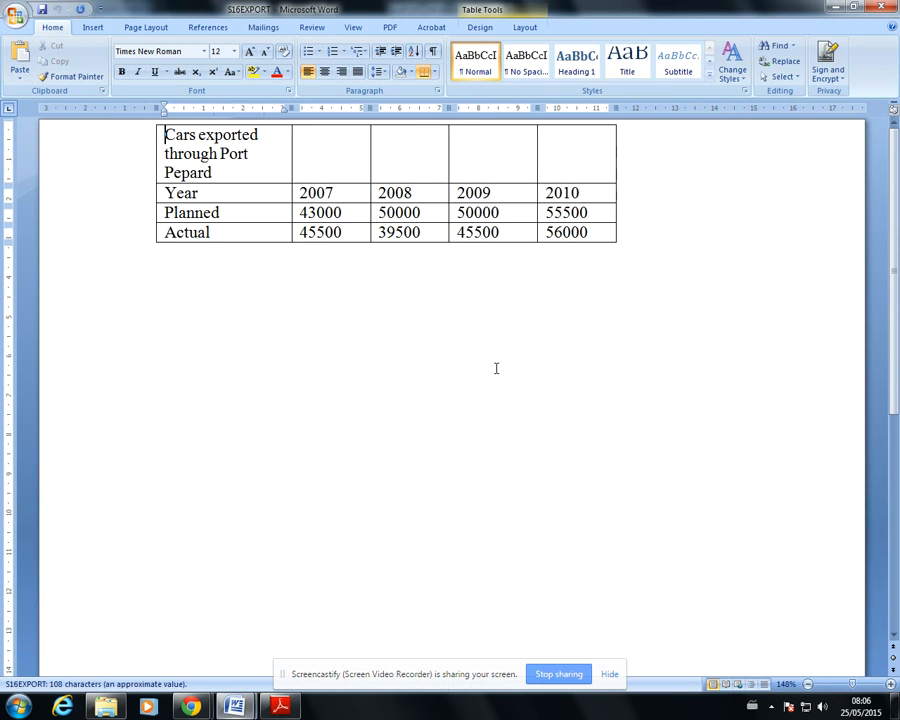
Copy the whole Cars exported through Port Pepard table from S16EXPORT, and switch to the S16PORT_NEW document
left_click(153, 125)
right_click(153, 125)
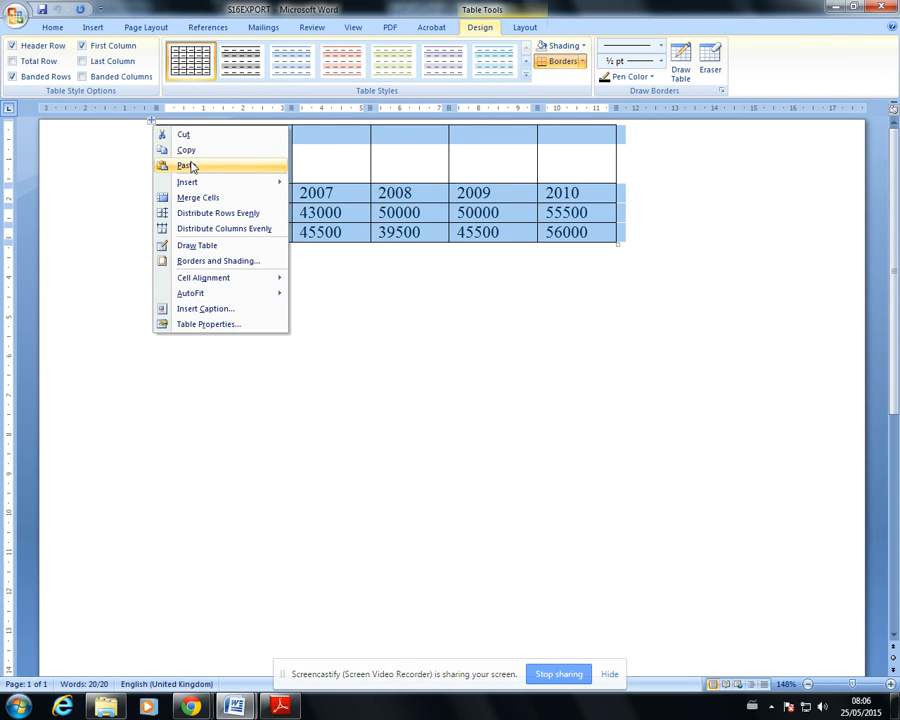
left_click(186, 149)
left_click(235, 706)
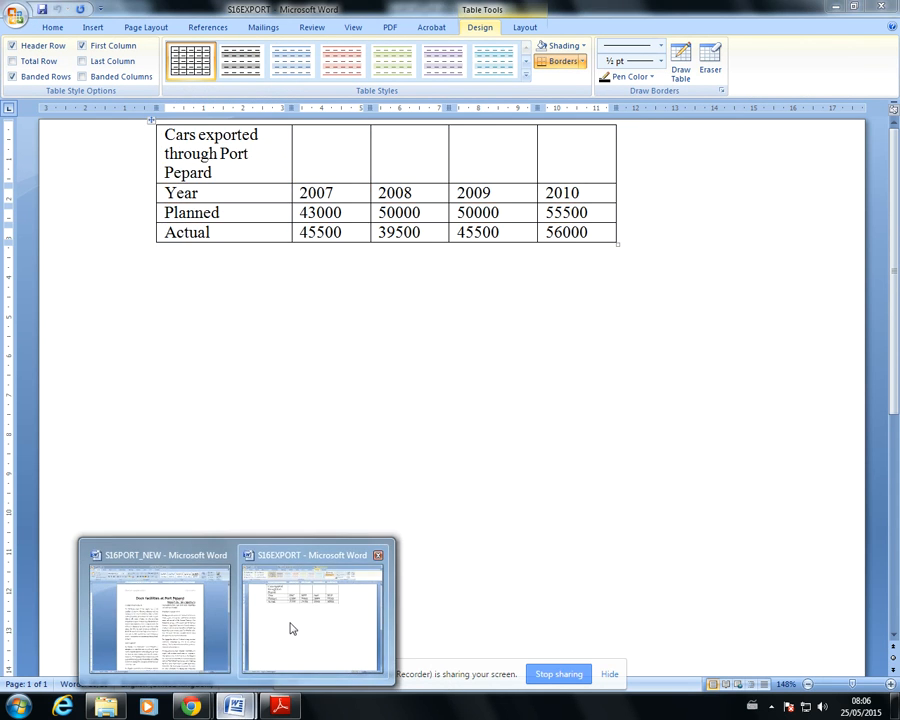
left_click(190, 630)
Paste the copied table on a new line after the final Car exports paragraph
scroll(253, 456, "down", 15)
scroll(253, 456, "down", 2)
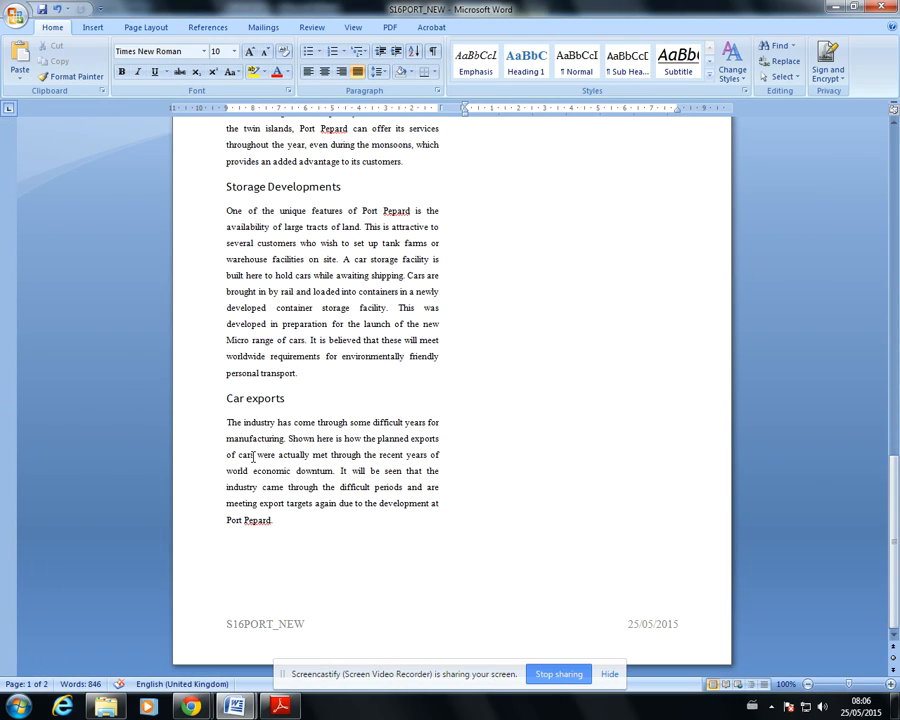
left_click(298, 520)
key("Return")
key("ctrl+v")
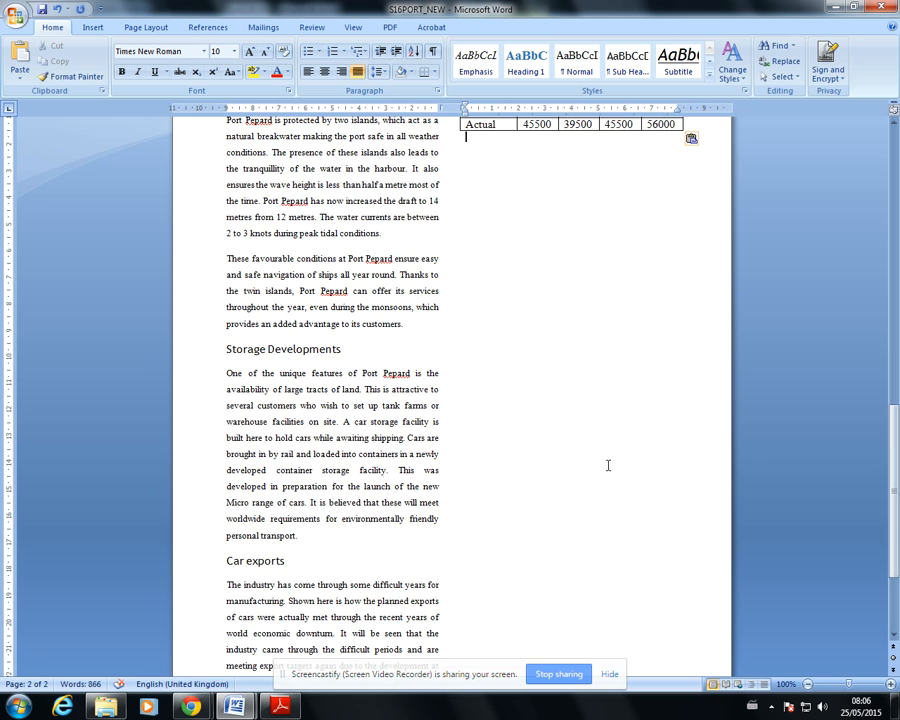
scroll(754, 470, "up", 7)
scroll(754, 470, "down", 10)
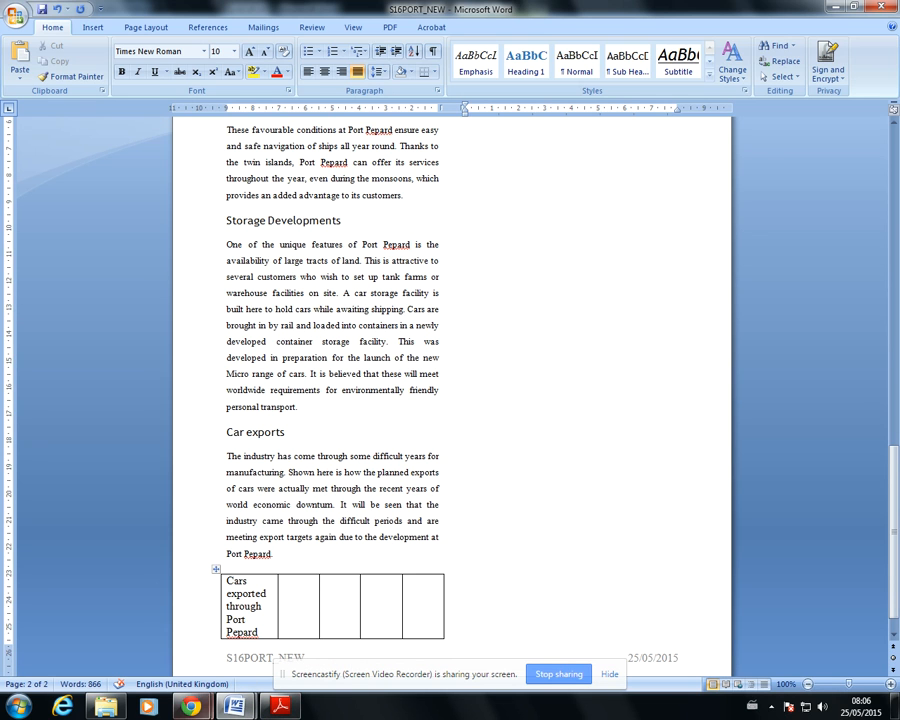
Consult the exam paper's question 14, and apply the Body Text style to the whole pasted table
left_click(281, 706)
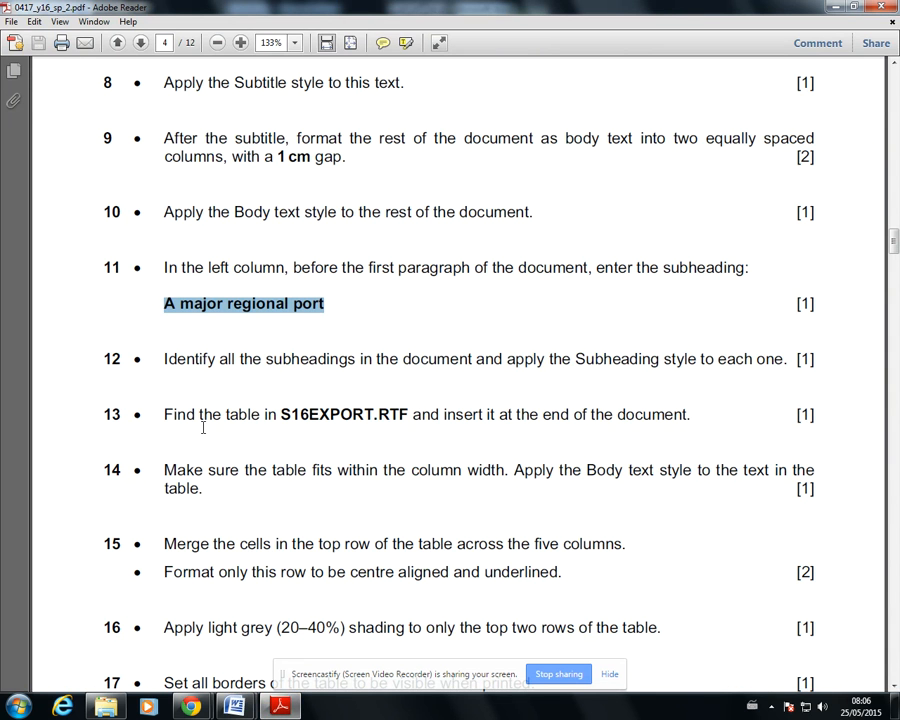
scroll(210, 427, "down", 3)
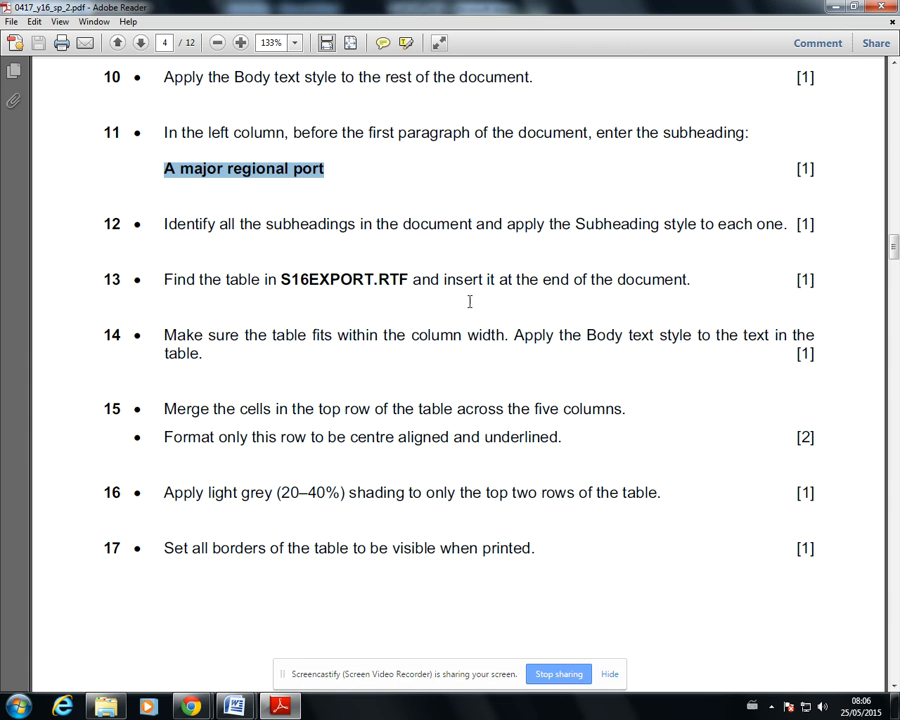
mouse_move(235, 706)
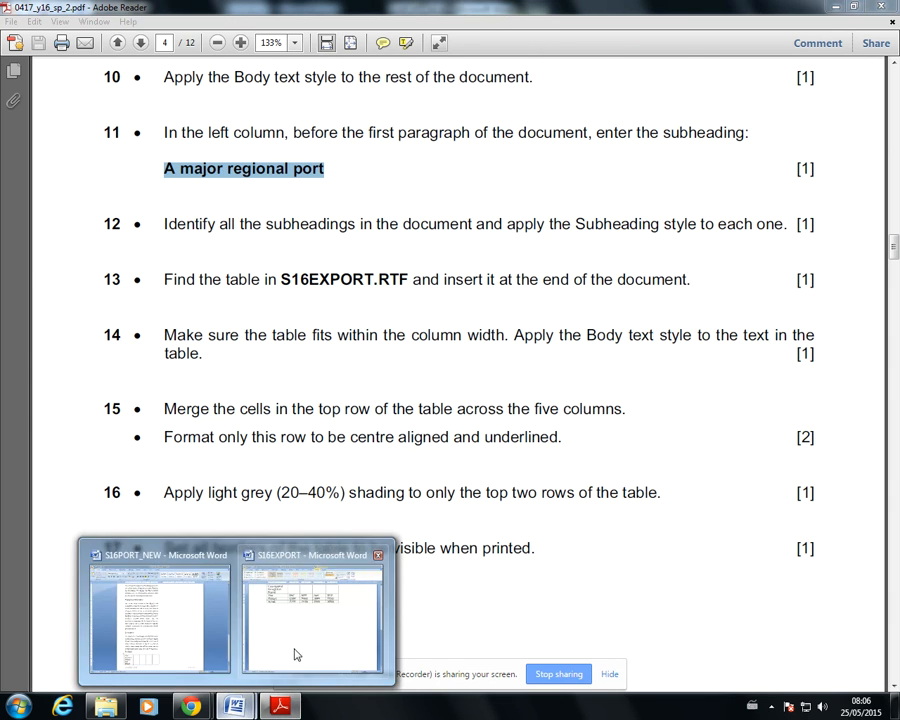
left_click(296, 655)
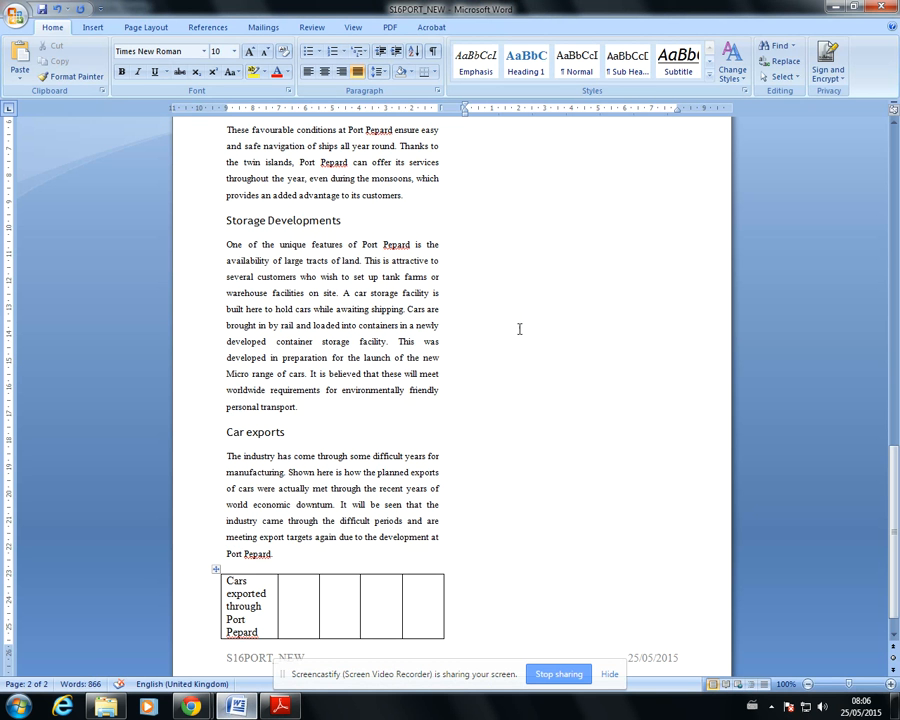
left_click(215, 574)
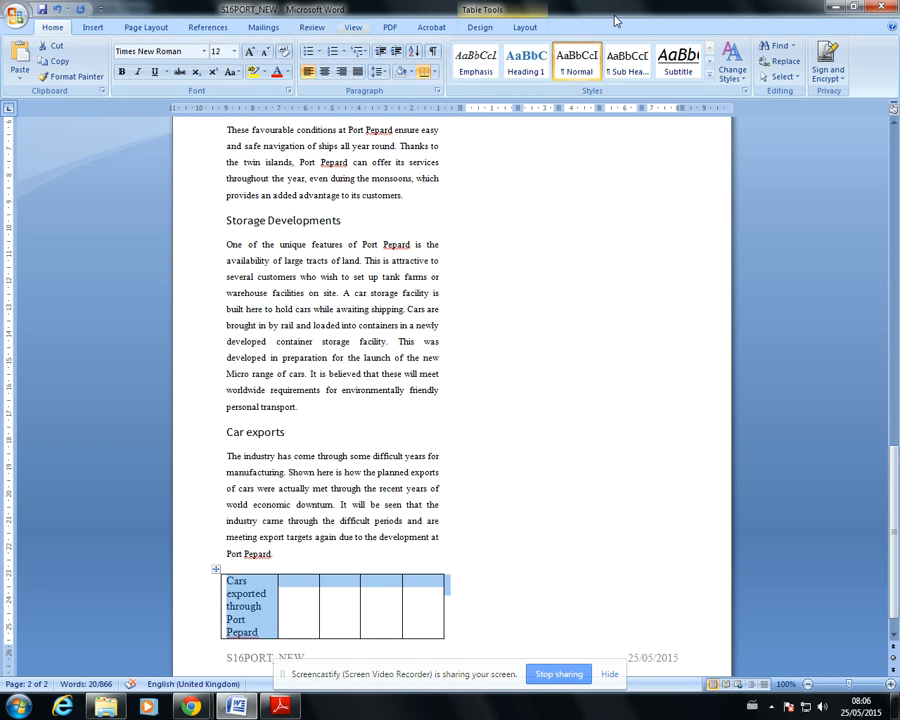
left_click(710, 78)
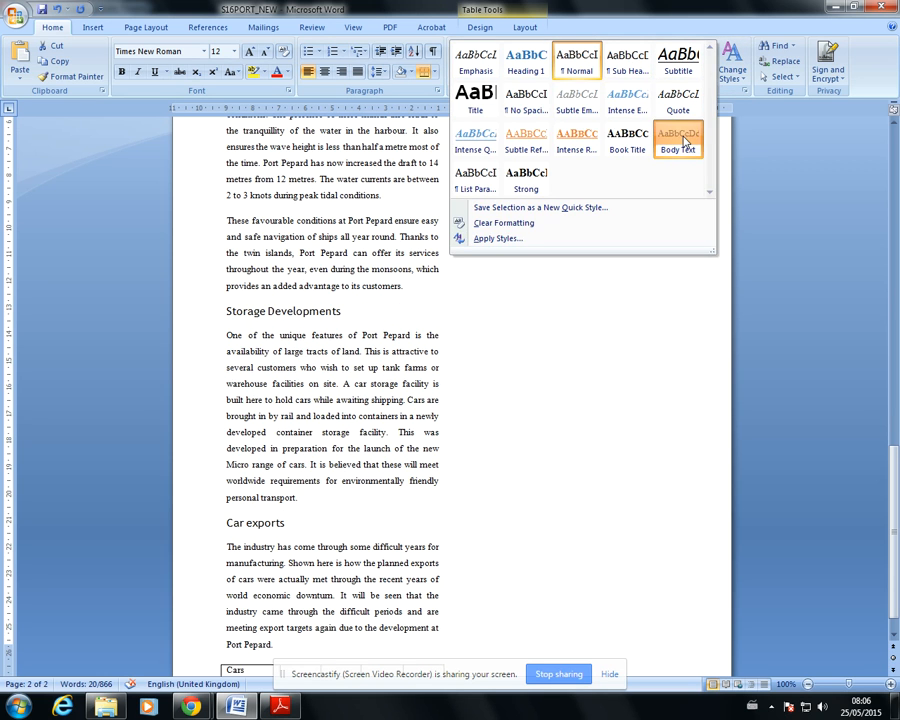
left_click(676, 144)
scroll(648, 521, "up", 4)
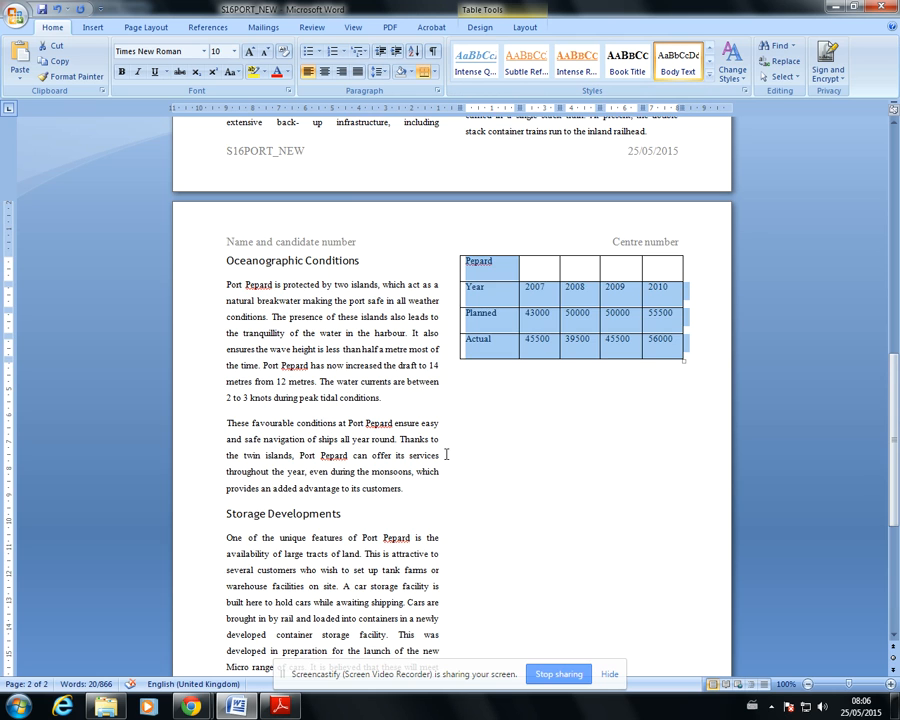
scroll(447, 456, "down", 5)
left_click(286, 524)
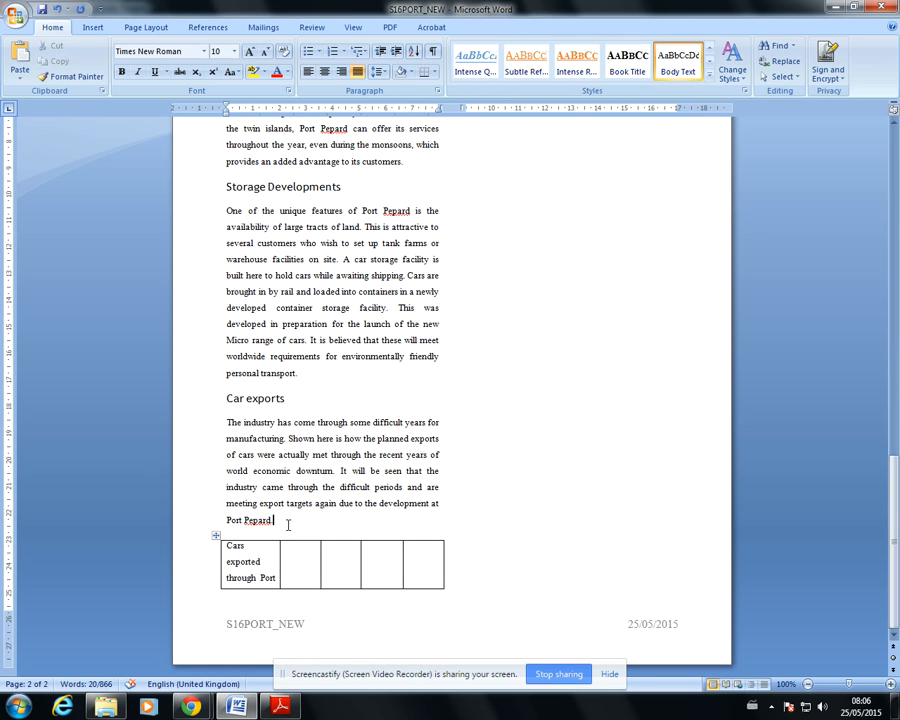
Consult the exam paper's question 15, and merge the five cells in the table's top row
left_click(280, 706)
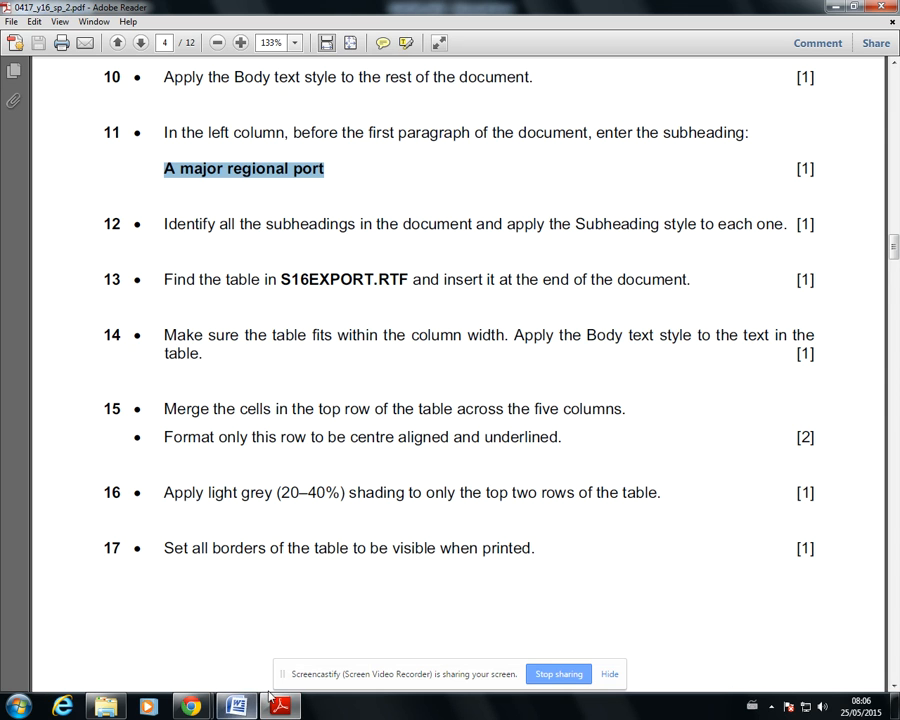
left_click(237, 706)
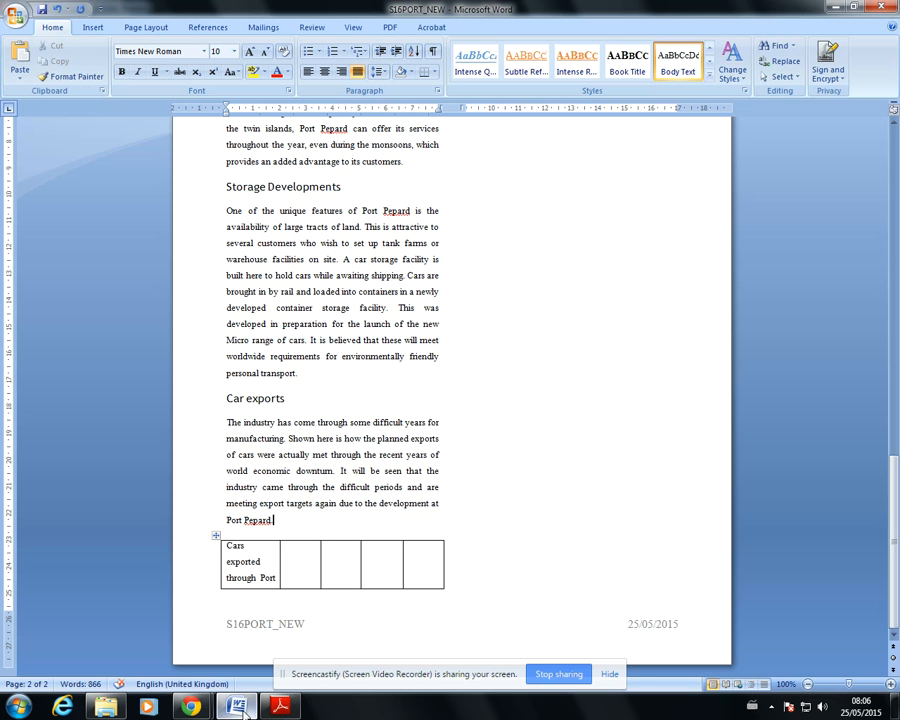
left_click(222, 558)
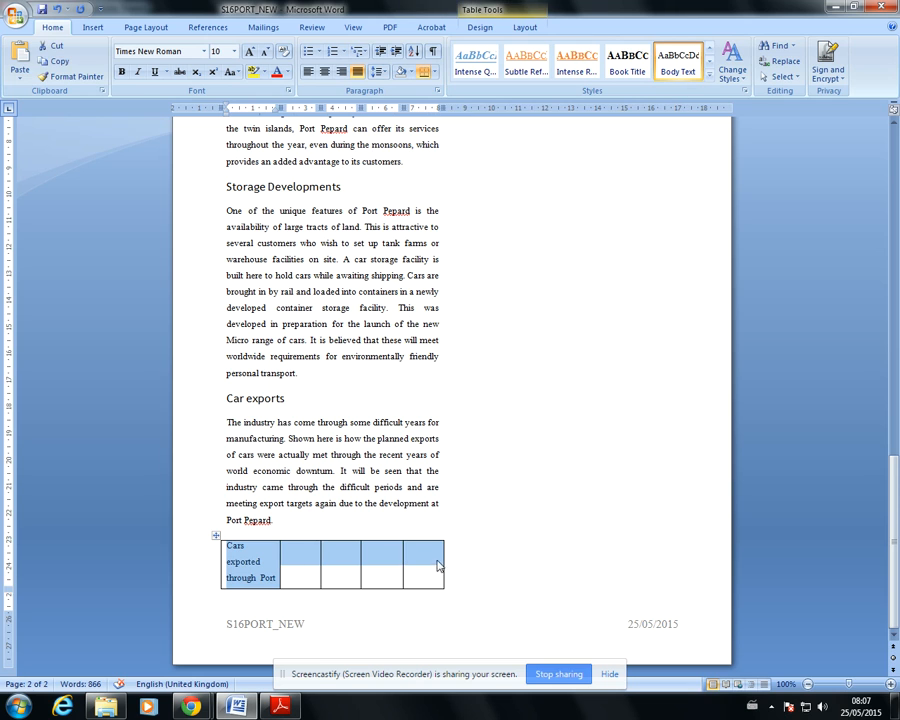
right_click(307, 558)
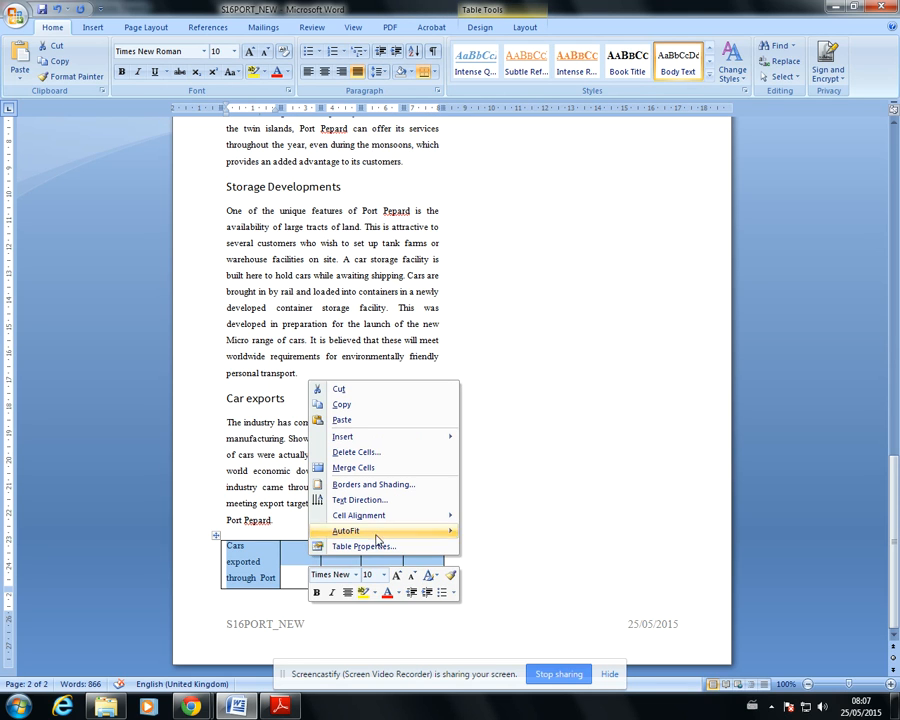
left_click(418, 466)
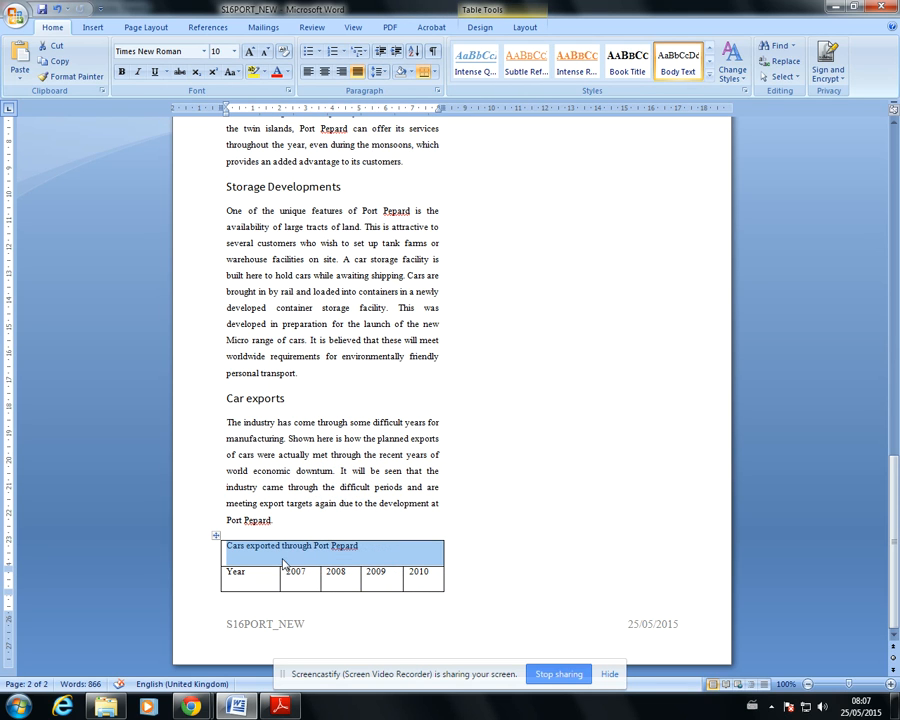
Recheck question 15's row formatting in the exam paper, and centre and underline the merged top row
left_click(280, 707)
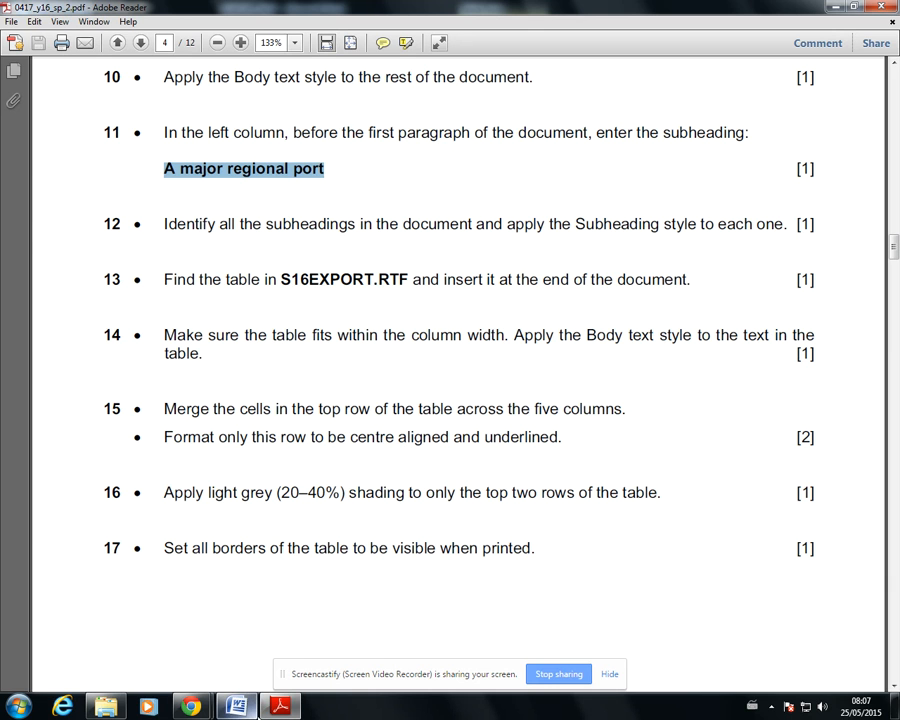
left_click(250, 704)
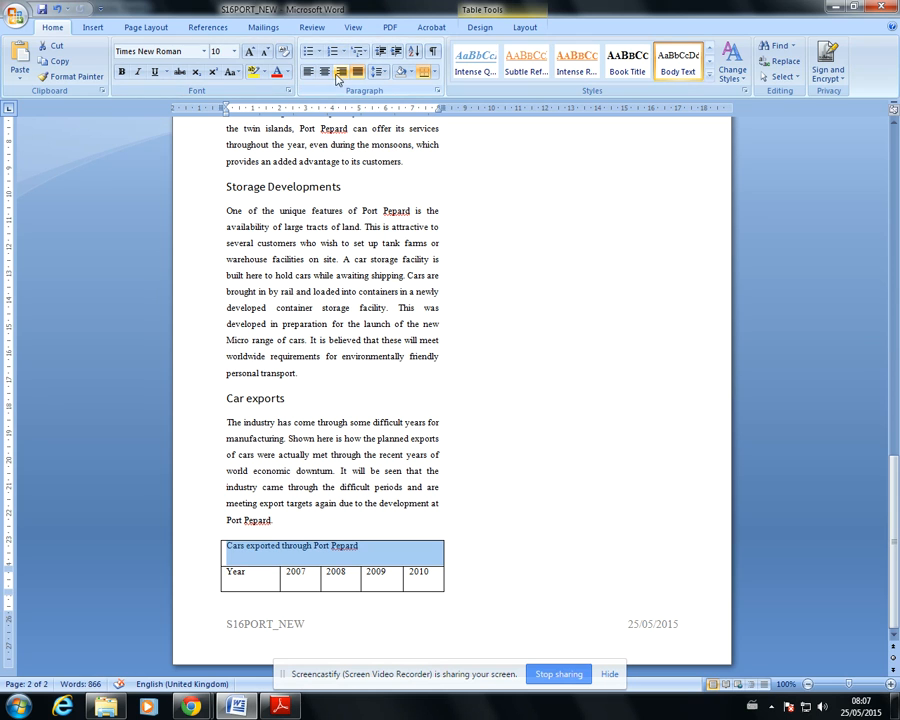
left_click(324, 71)
left_click(154, 71)
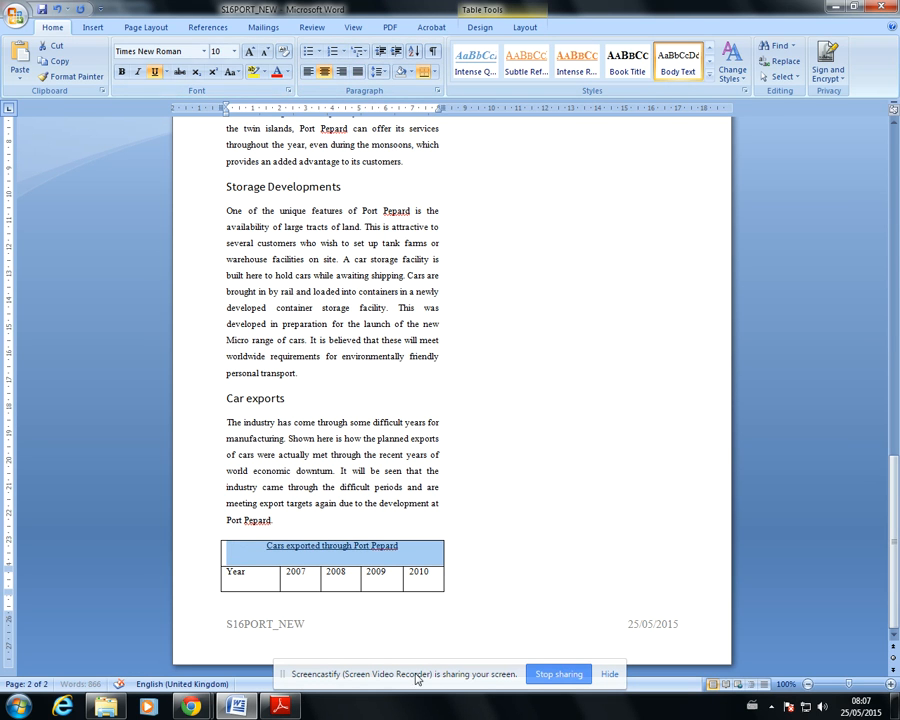
Consult the exam paper's question 16, and shade the table's top two rows White, Background 1, Darker 25%
key("alt+Tab")
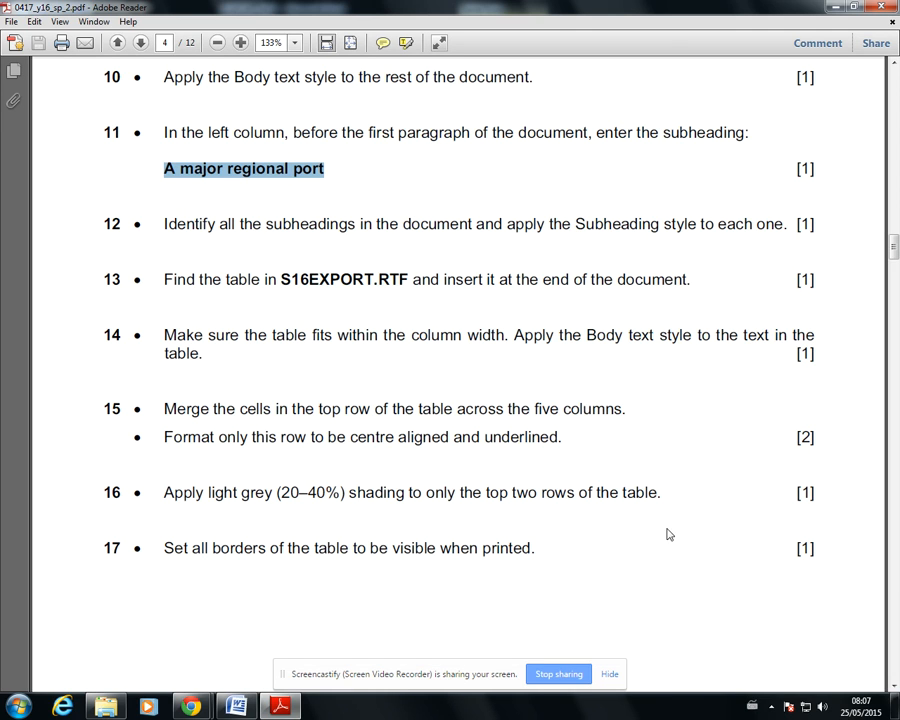
left_click(236, 706)
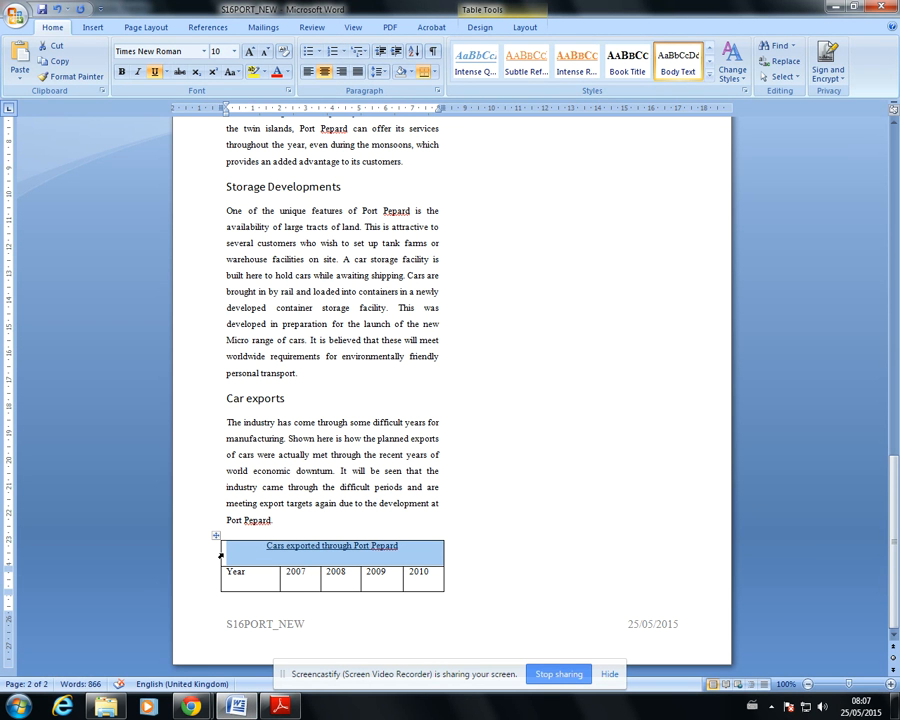
left_click_drag(224, 571, 408, 580)
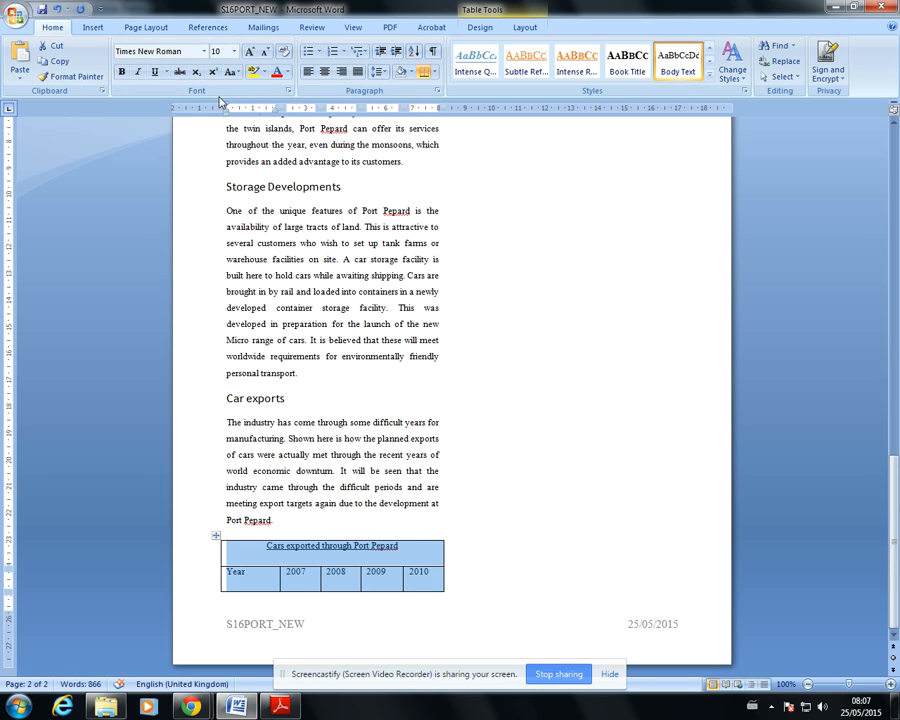
left_click(410, 73)
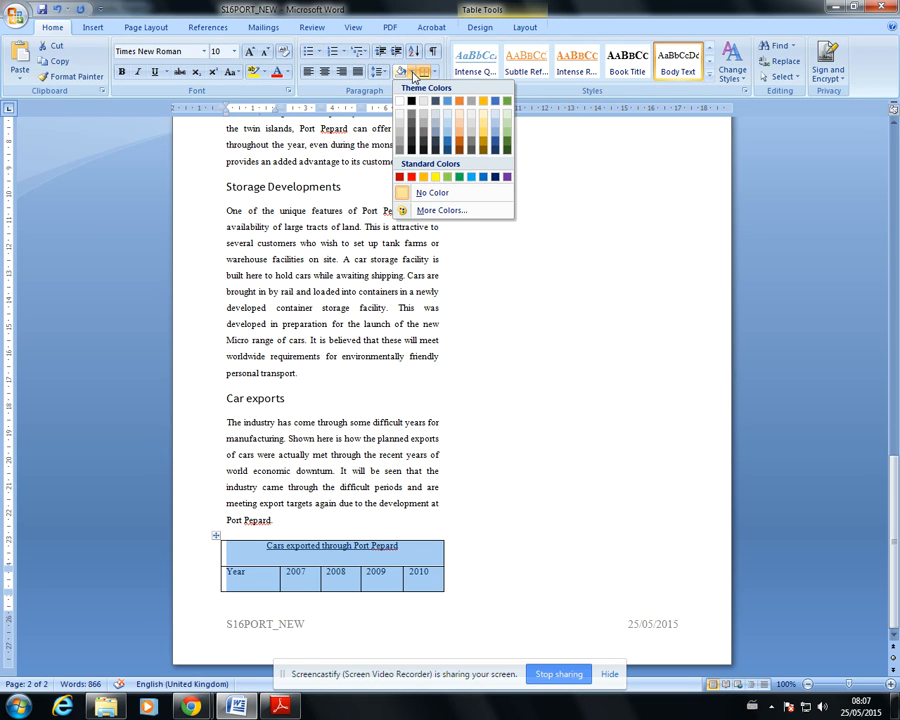
left_click(400, 138)
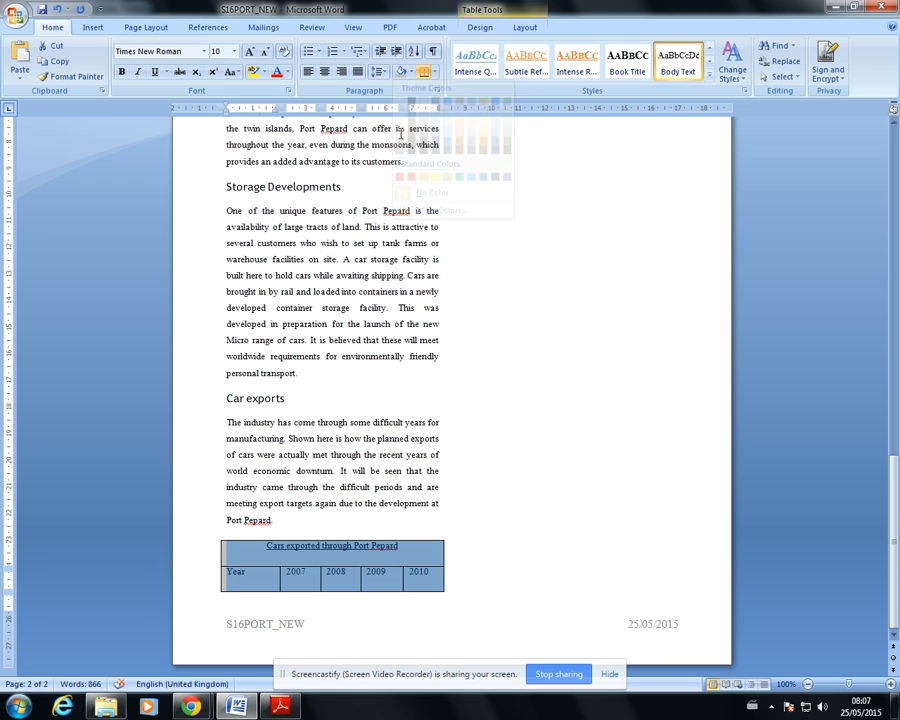
left_click(570, 416)
scroll(600, 550, "up", 4)
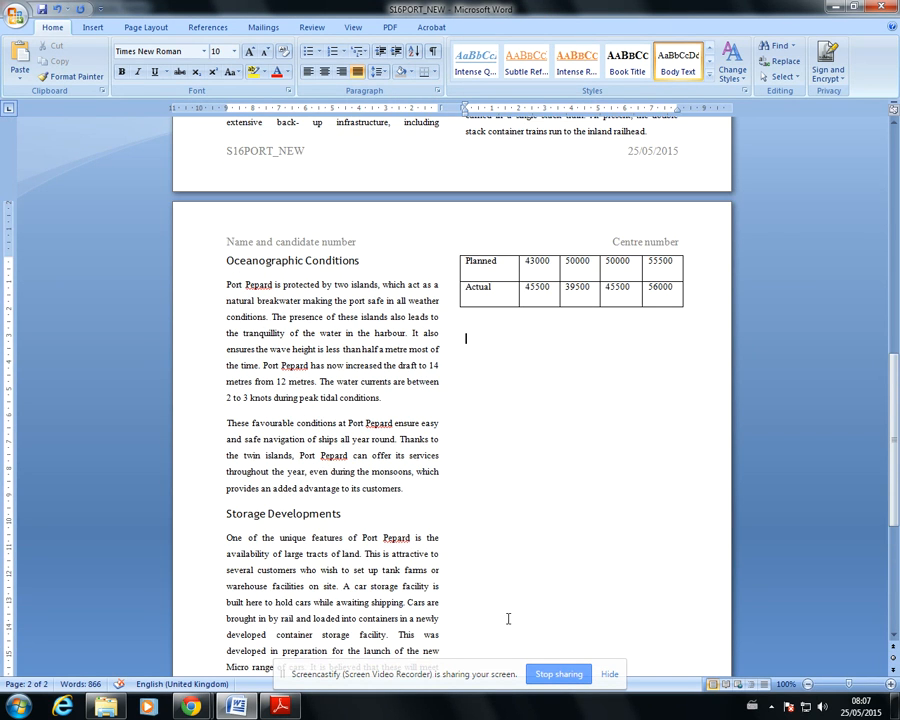
scroll(590, 558, "down", 1)
Consult the exam paper's question 17, and add blank lines after the Car exports paragraph to move the whole table into the second column
key("alt+Tab")
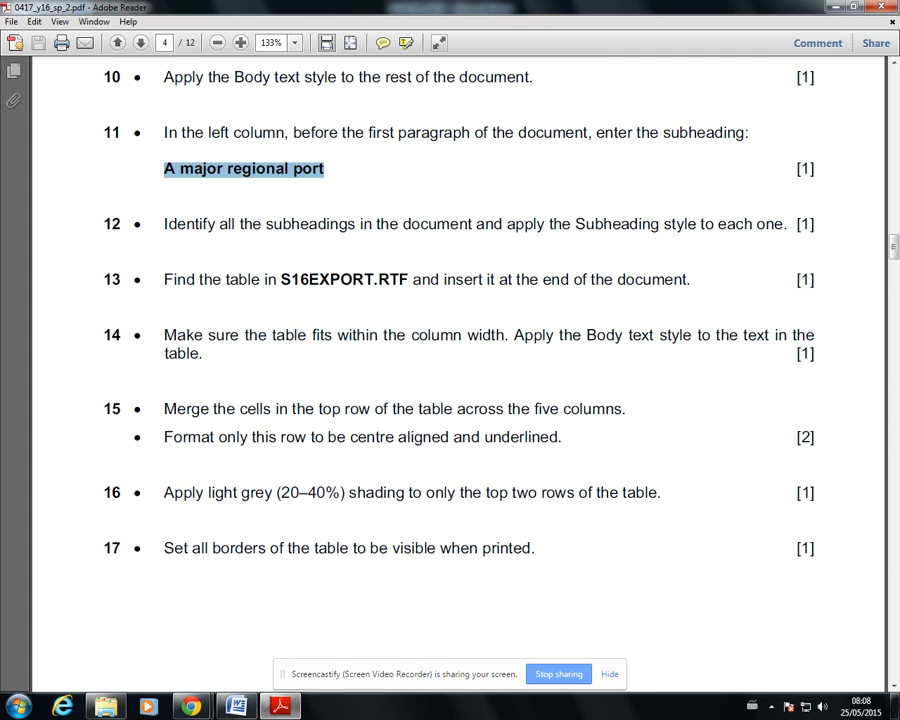
left_click(236, 706)
scroll(300, 570, "down", 5)
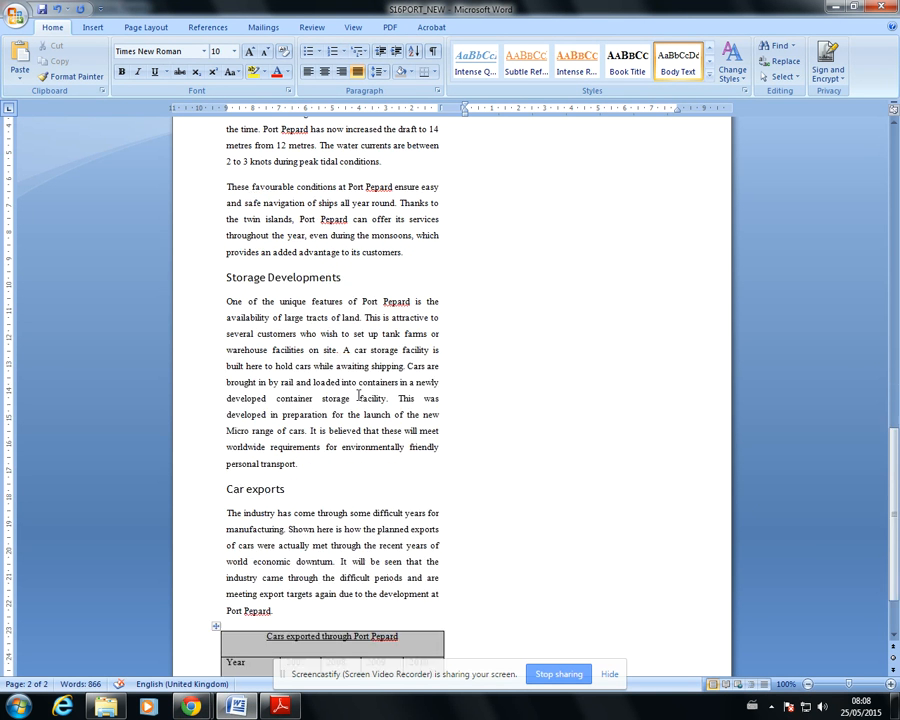
left_click(289, 527)
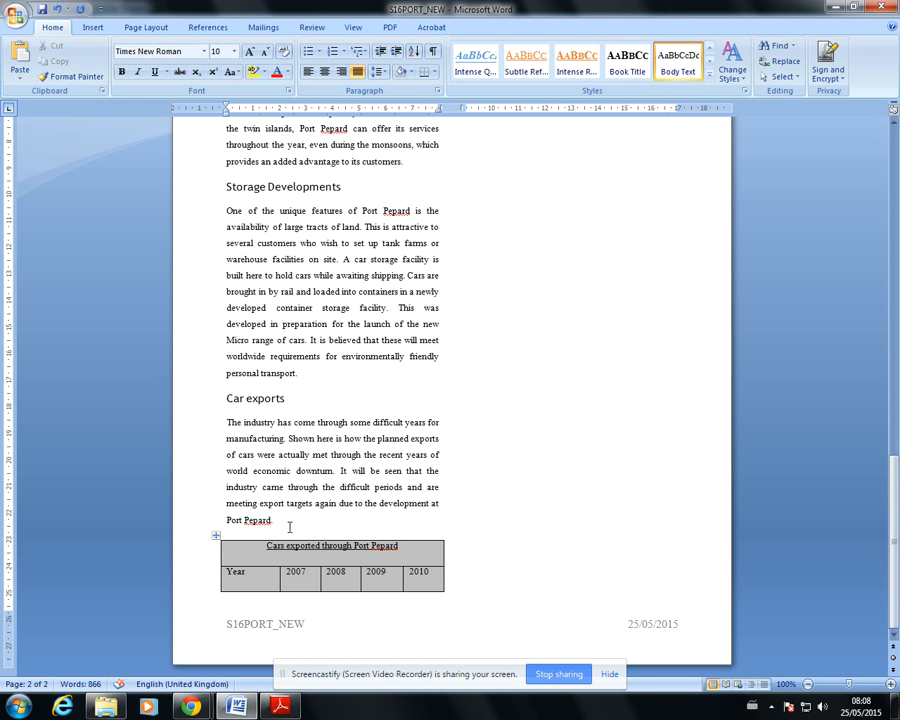
key("Return")
key("Return")
scroll(463, 577, "up", 9)
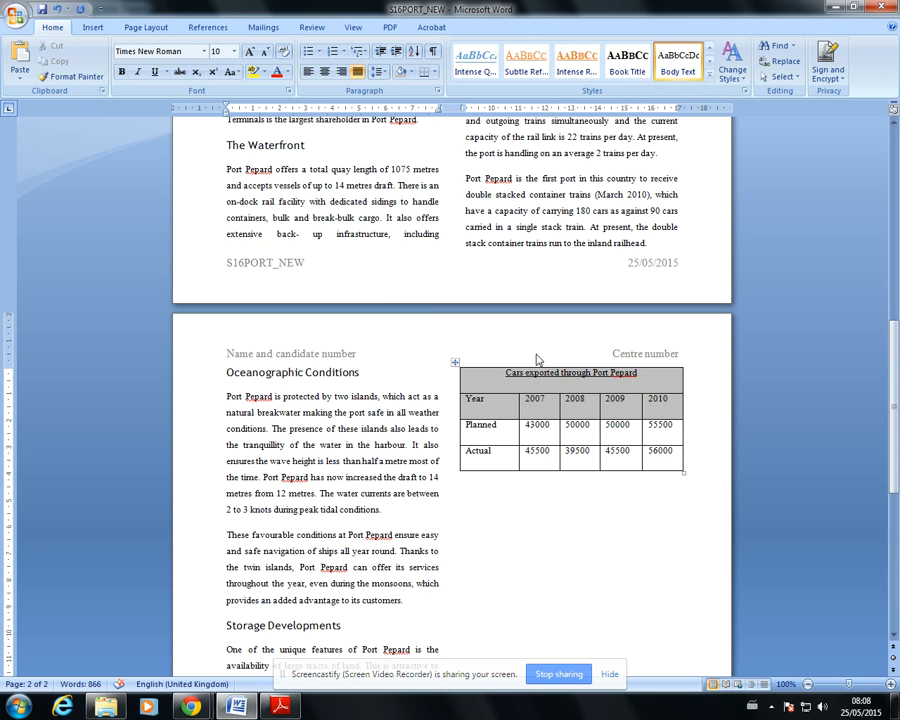
Check the column margins, and pull in both outer borders of the table so it fits within the column width
left_click_drag(466, 108, 466, 108)
left_click(518, 212)
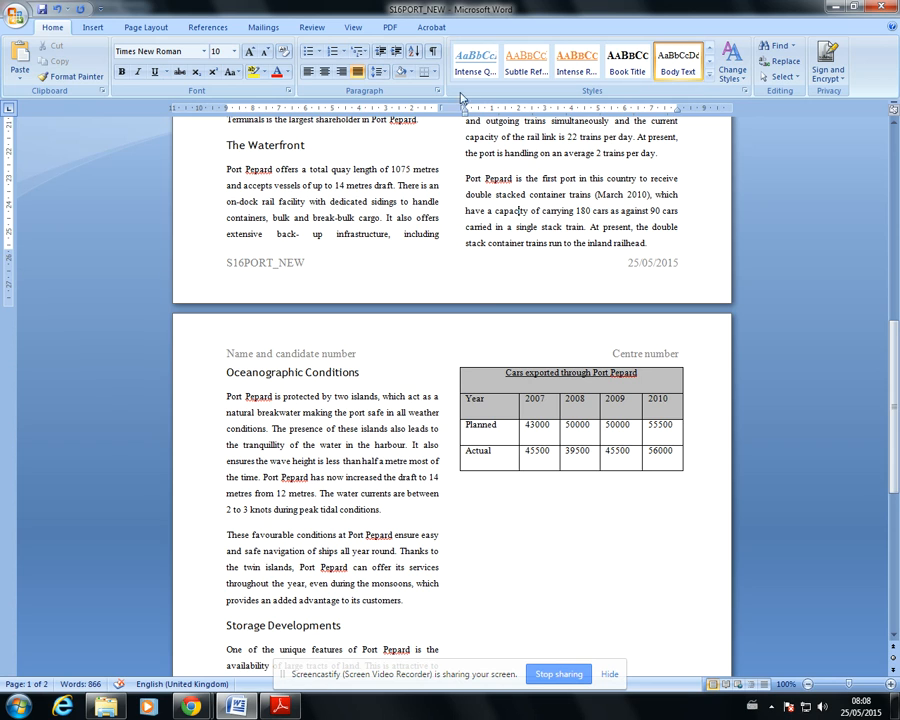
left_click_drag(465, 109, 465, 110)
left_click_drag(459, 380, 471, 380)
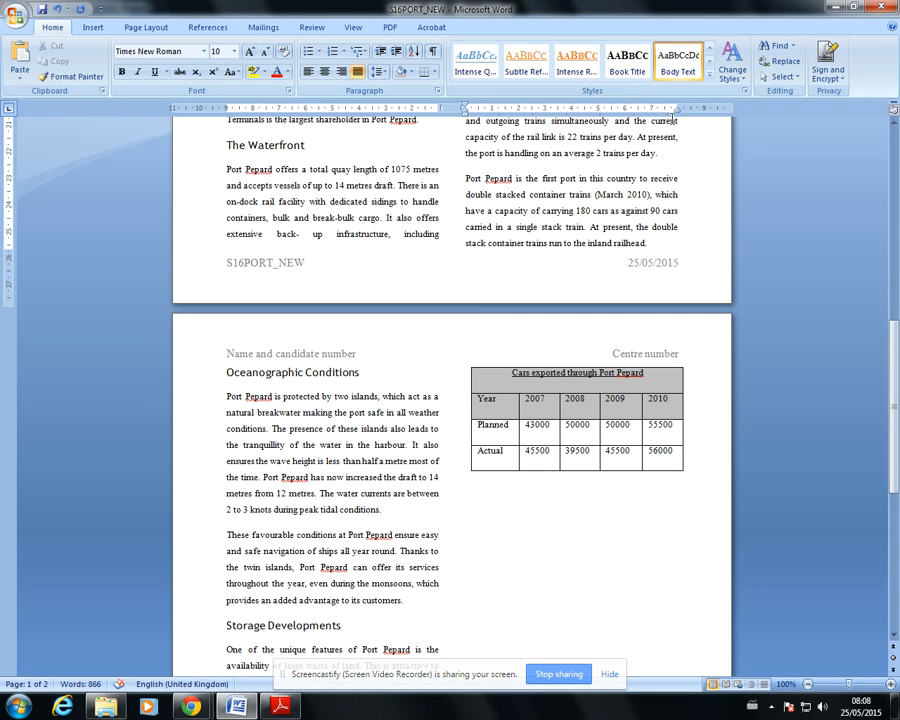
left_click_drag(678, 112, 680, 117)
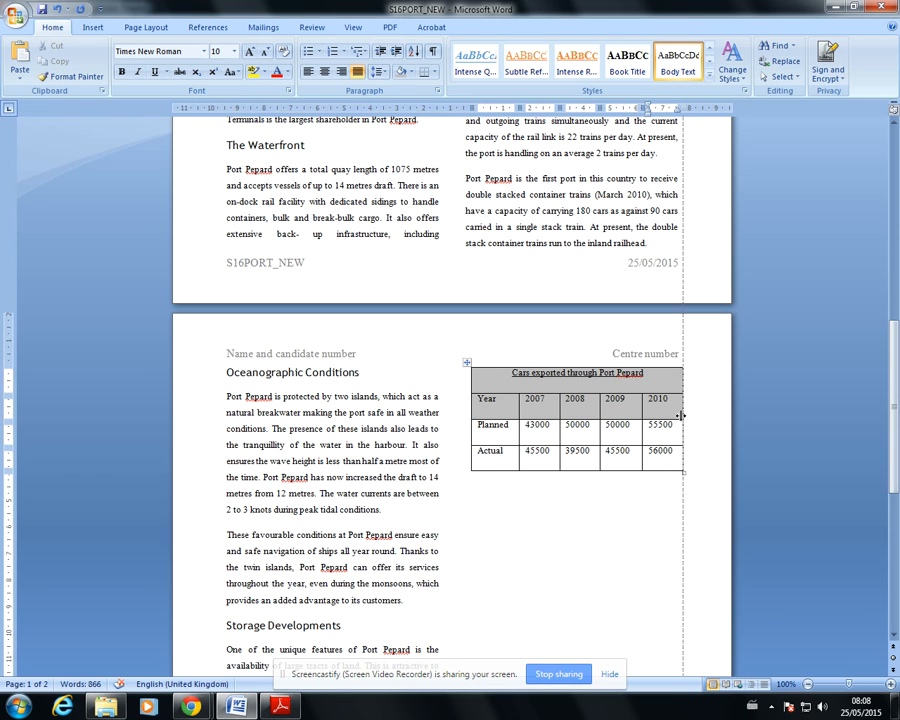
left_click_drag(680, 415, 669, 418)
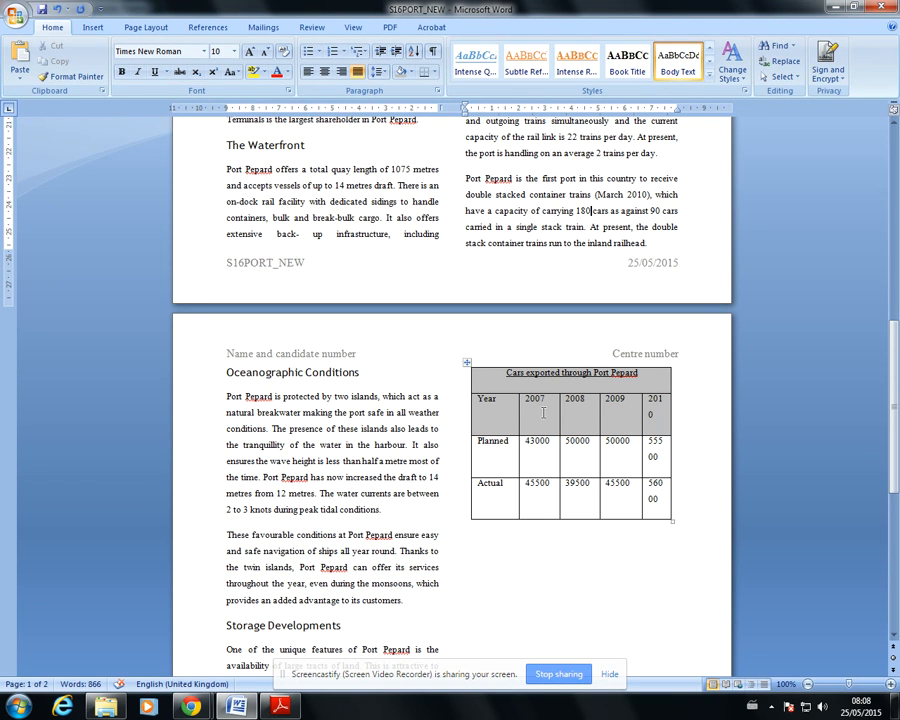
Widen the table's right-hand side to the column margin so the 2010 column's entries fit on one line, and check the column margins
left_click_drag(518, 414, 677, 404)
left_click(662, 158)
left_click_drag(678, 111, 678, 114)
left_click_drag(465, 111, 465, 112)
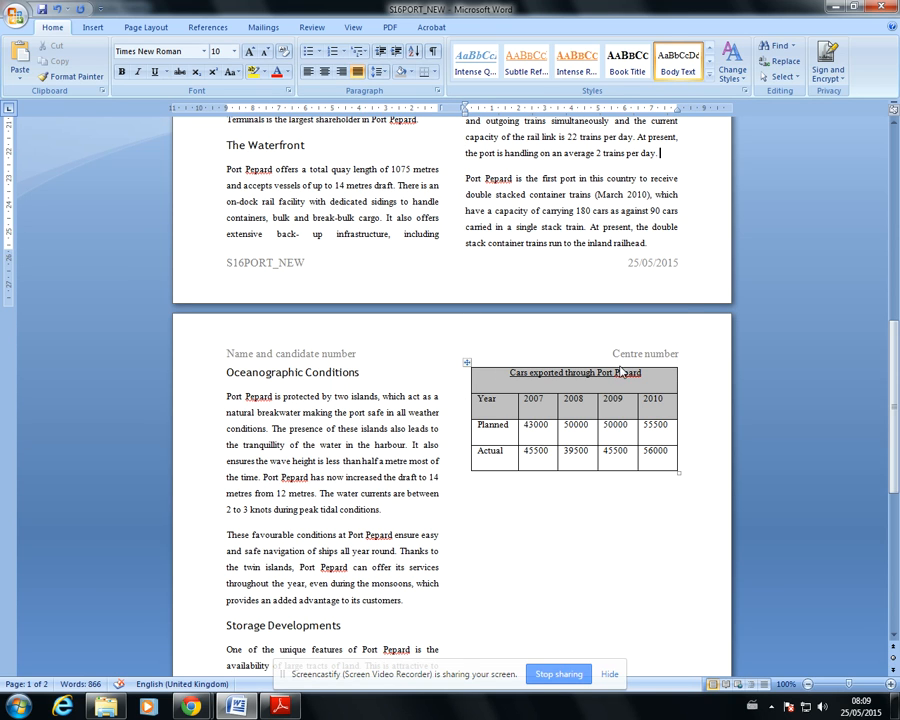
Consult the exam paper's question 17, and check both pages and the table's borders in the print preview
left_click(282, 704)
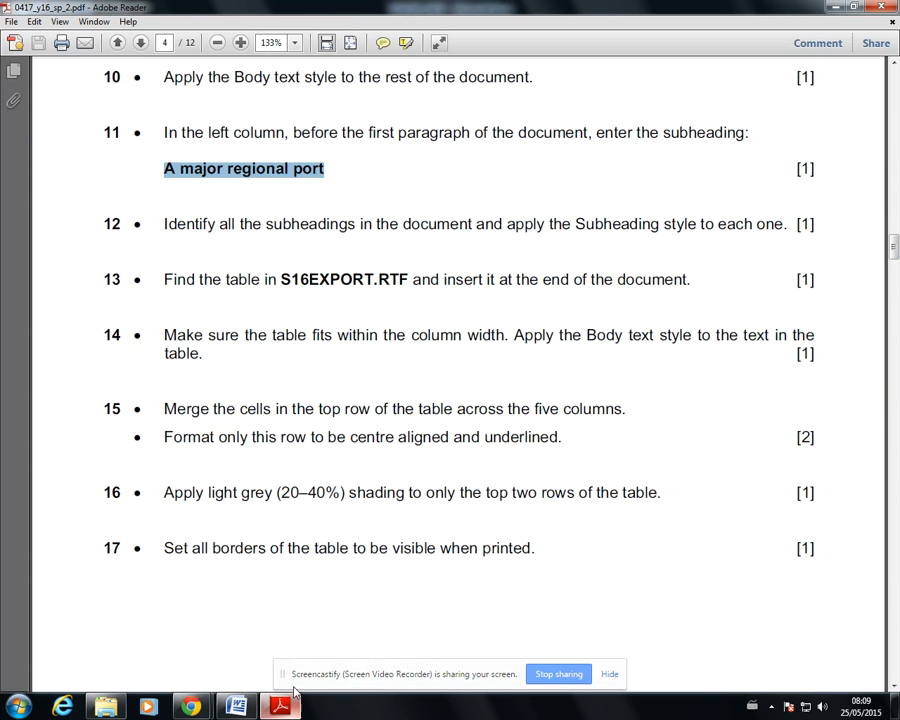
left_click(239, 711)
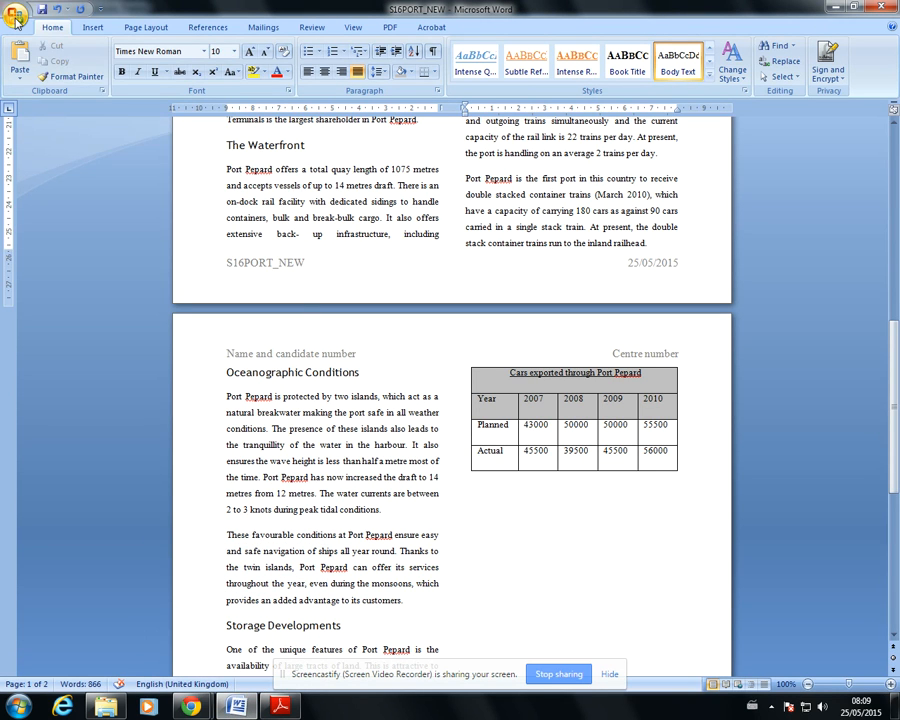
left_click(15, 17)
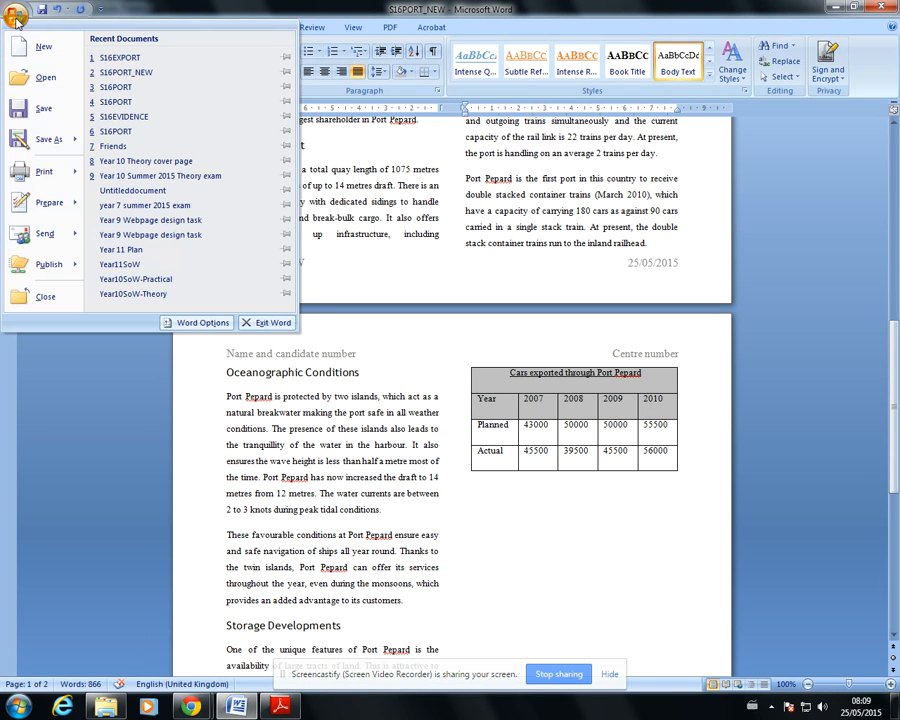
mouse_move(60, 172)
left_click(150, 130)
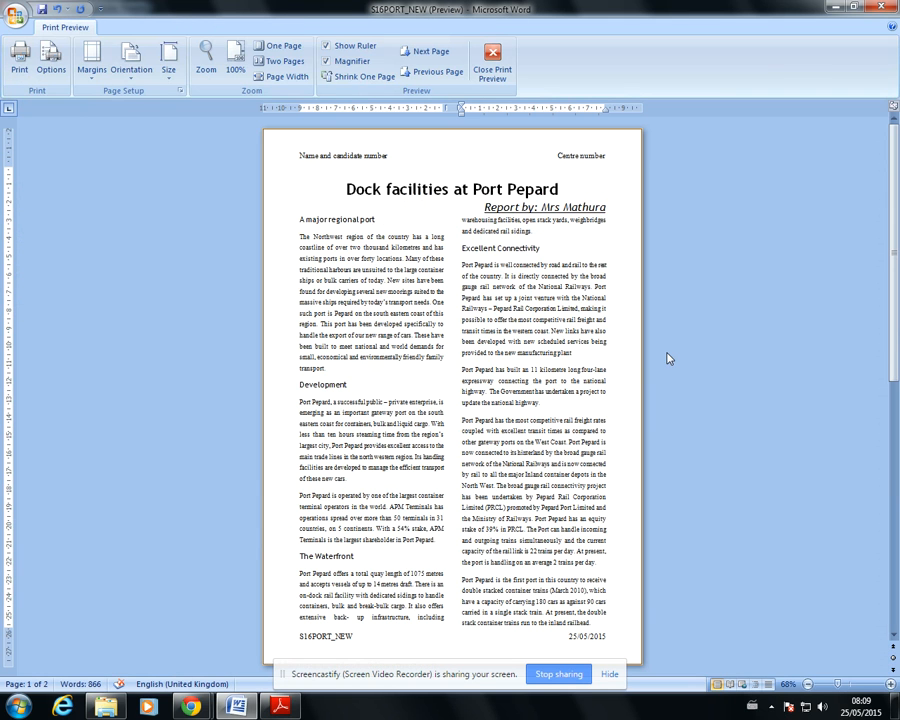
scroll(590, 380, "down", 3)
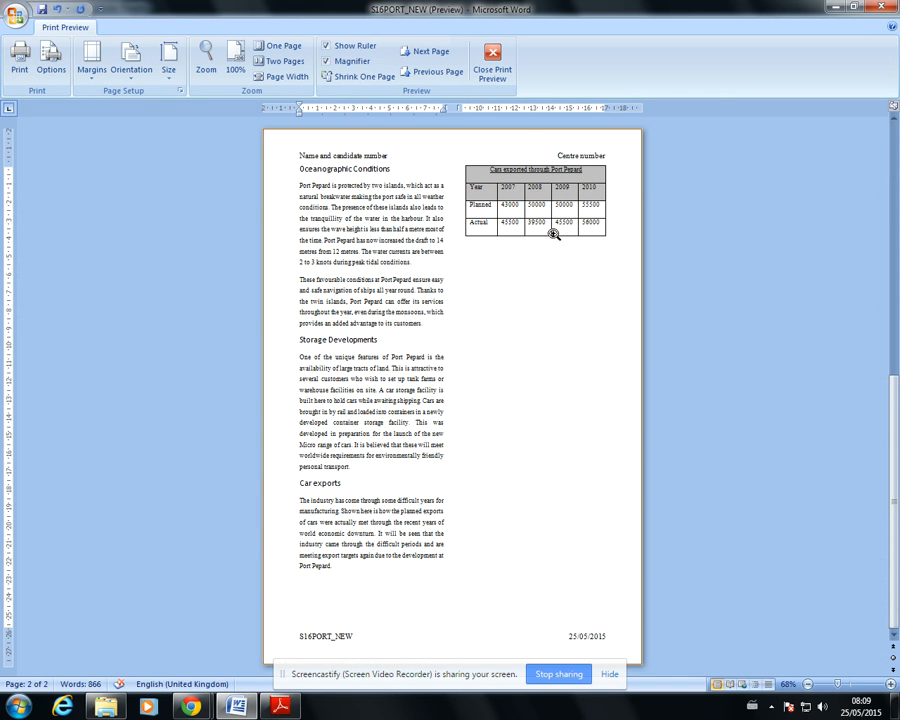
left_click(492, 58)
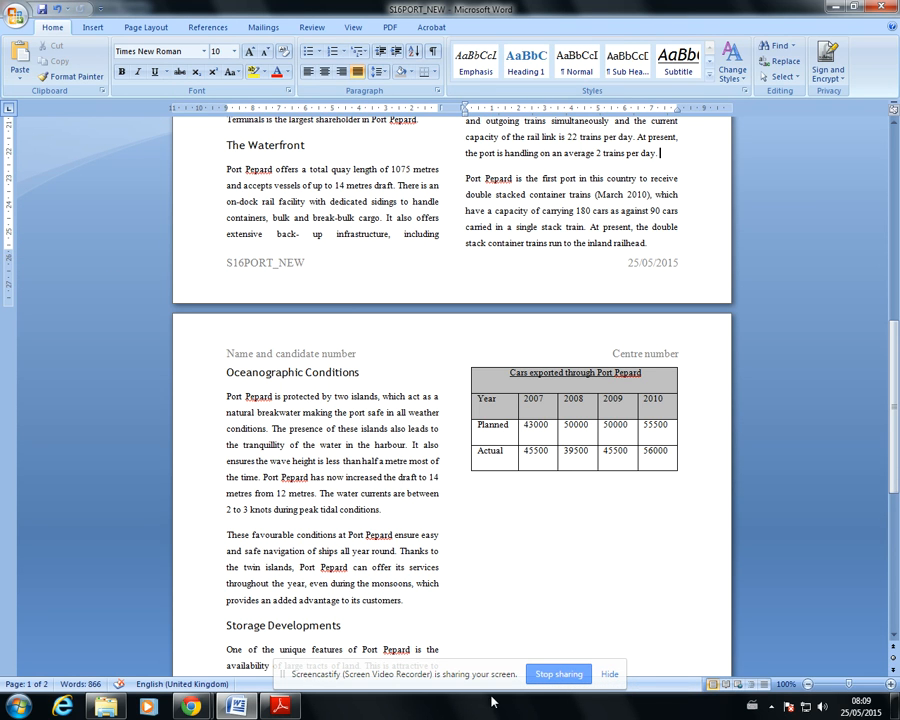
Consult the exam paper's question 18, and place the insertion point before the first paragraph below the subheading A major regional port
left_click(280, 706)
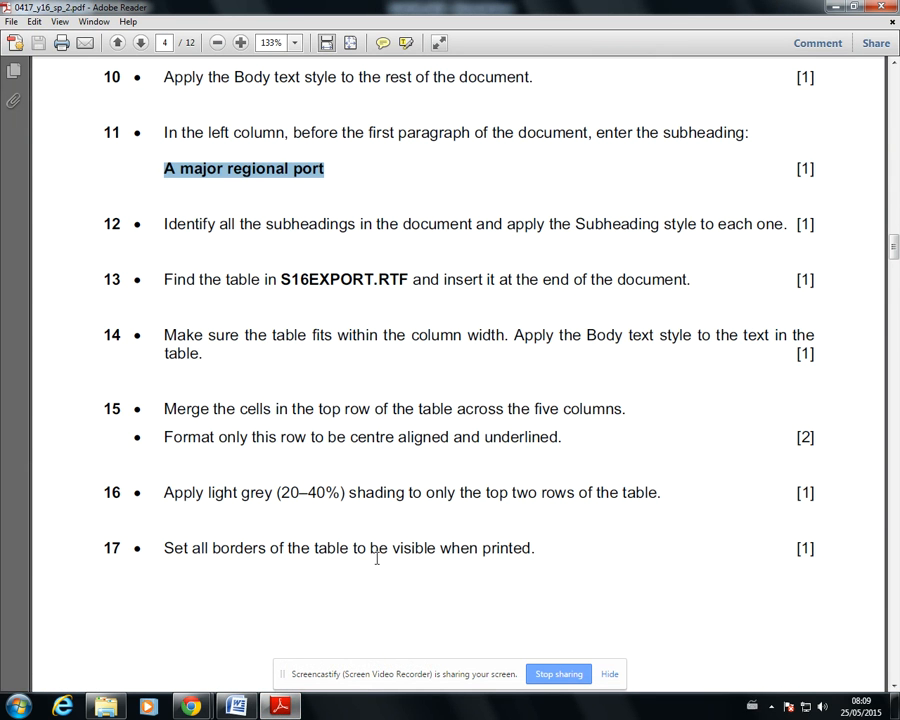
scroll(614, 544, "down", 8)
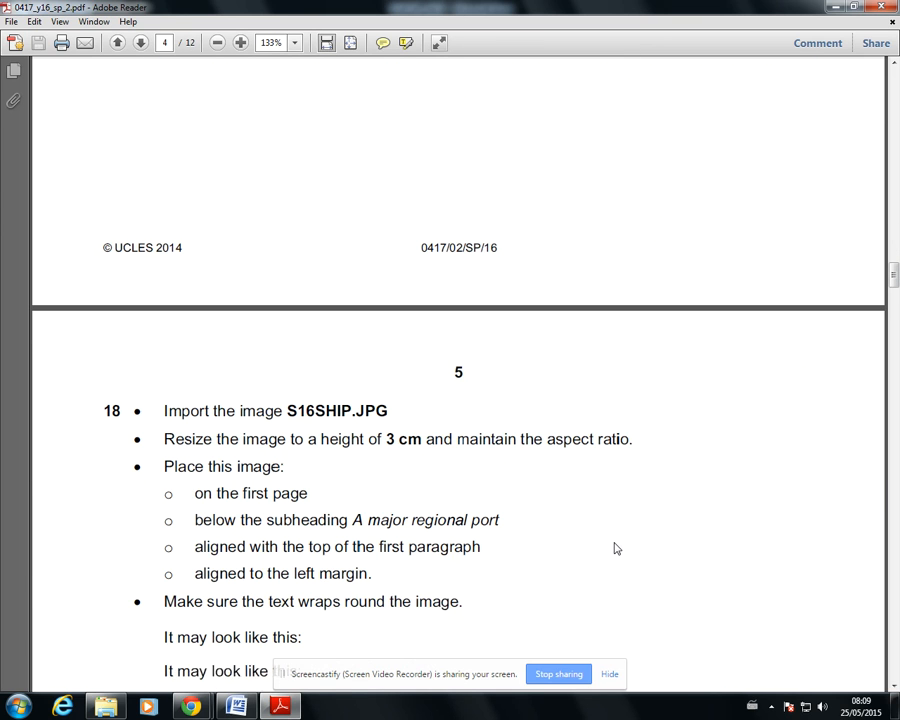
scroll(558, 522, "down", 6)
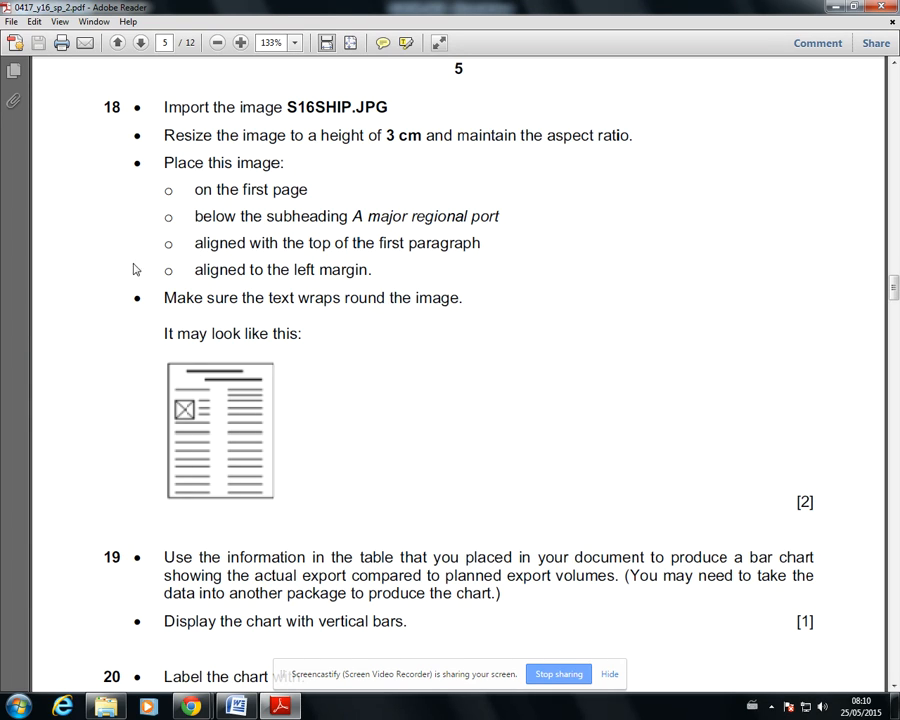
left_click(236, 706)
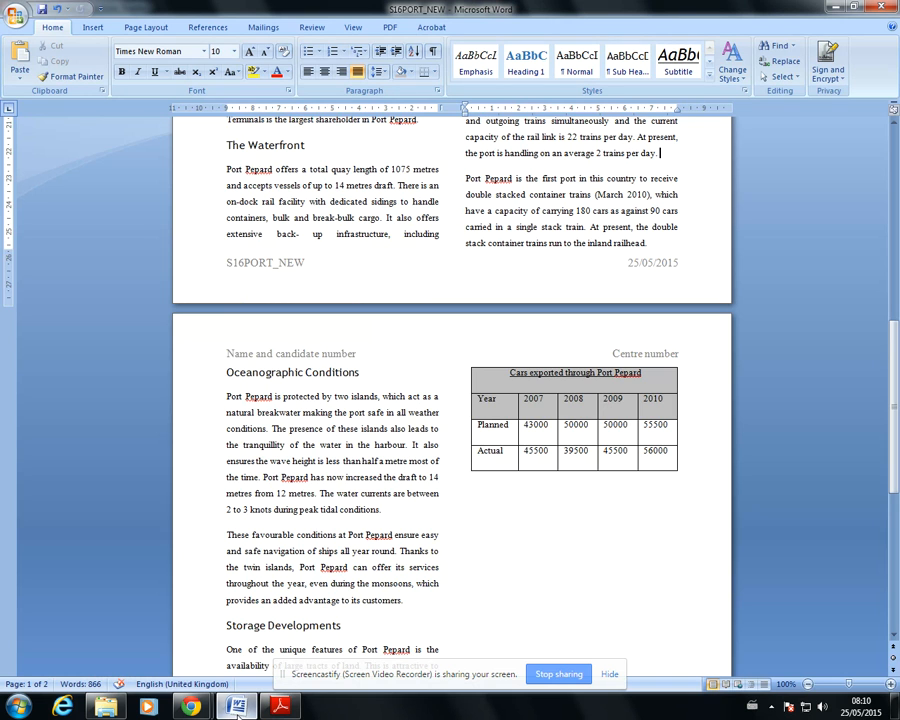
scroll(336, 357, "up", 12)
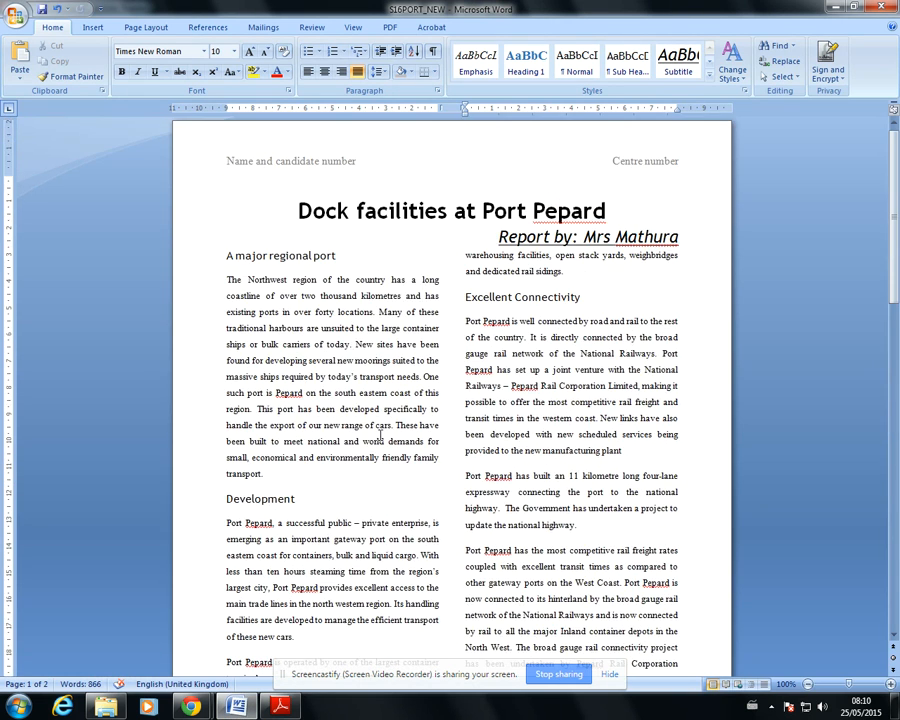
left_click(228, 280)
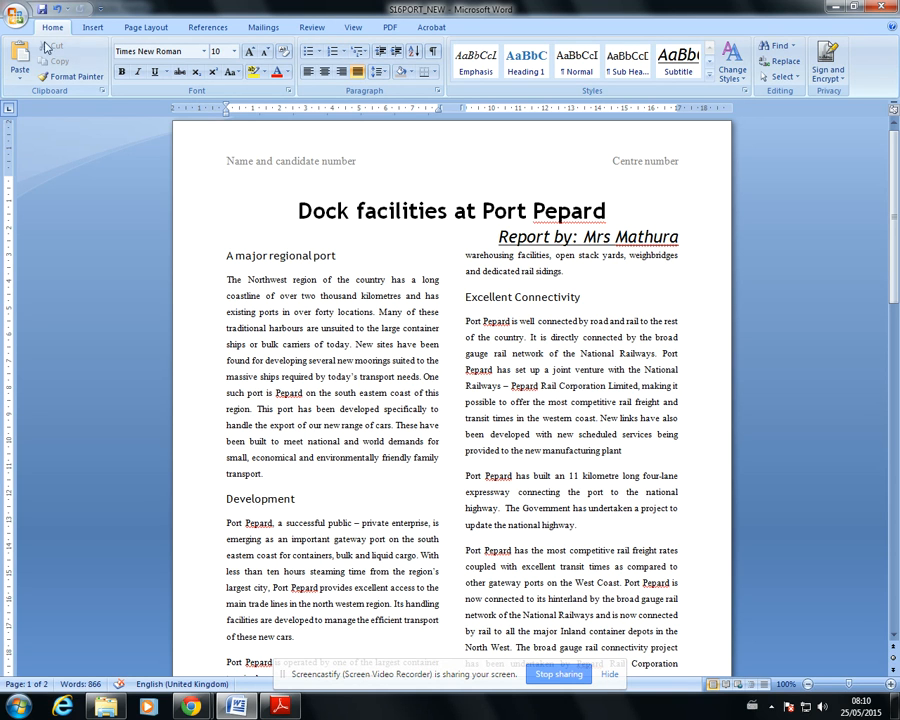
Insert the picture S16SHIP from the Word Files folder, found under Practical, Practice P2 and Word on the common network drive
left_click(92, 27)
left_click(153, 62)
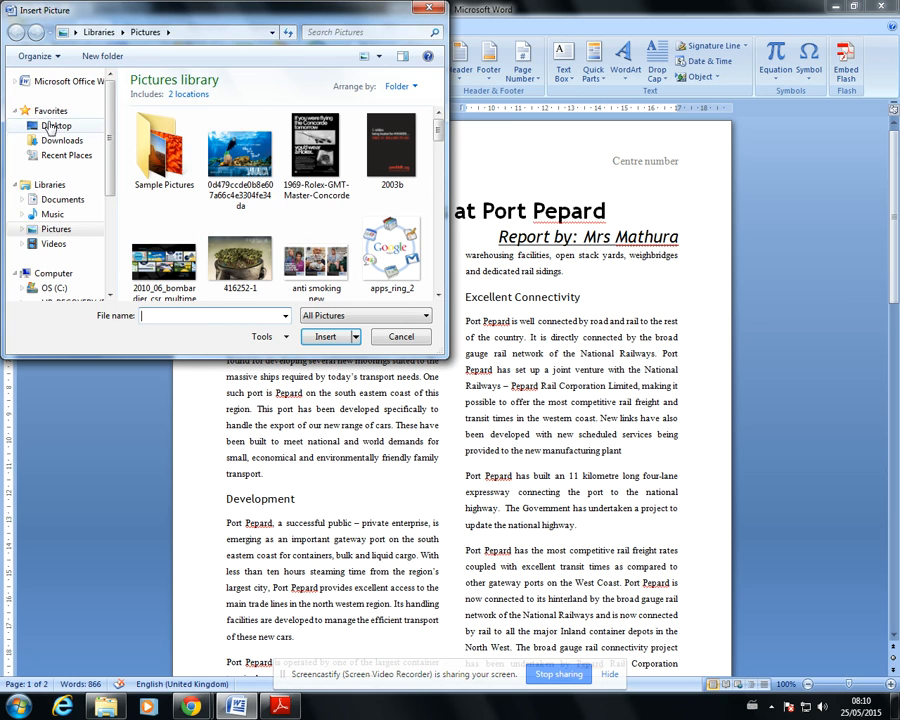
scroll(85, 240, "down", 2)
left_click(88, 240)
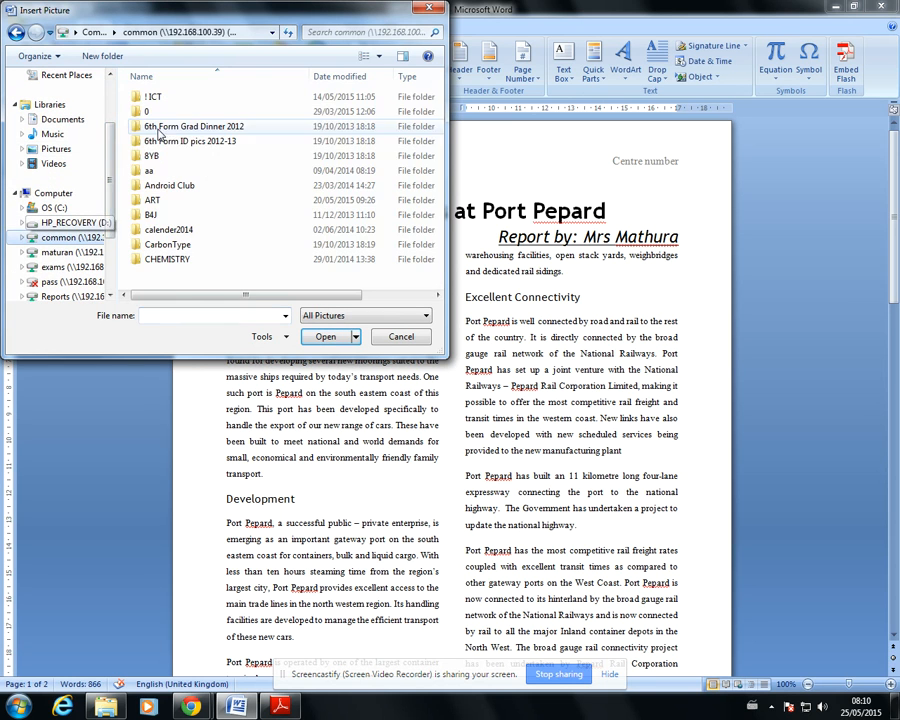
double_click(156, 93)
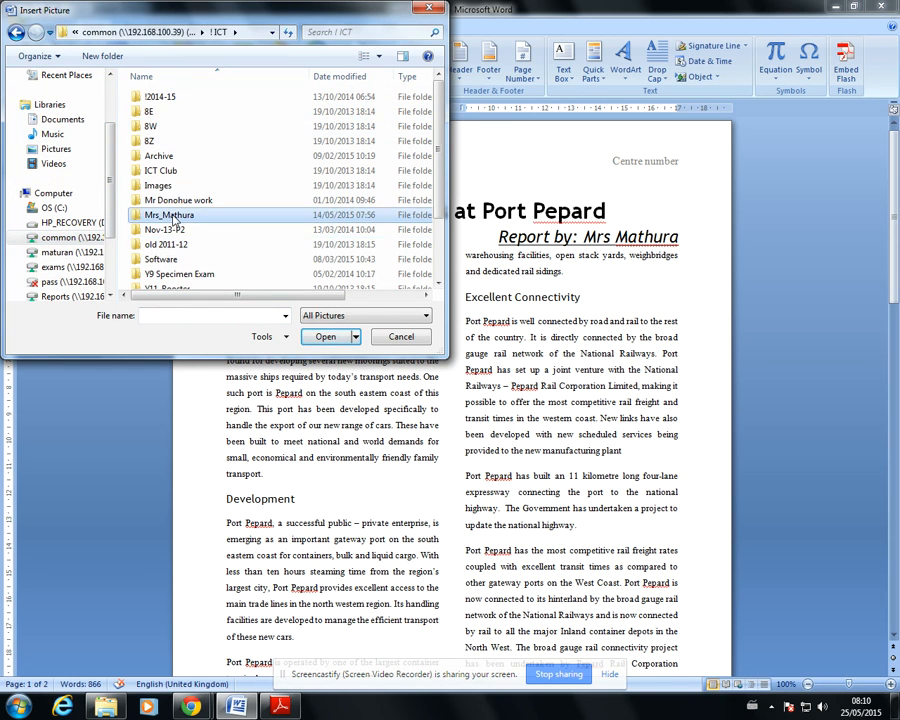
double_click(169, 214)
double_click(152, 182)
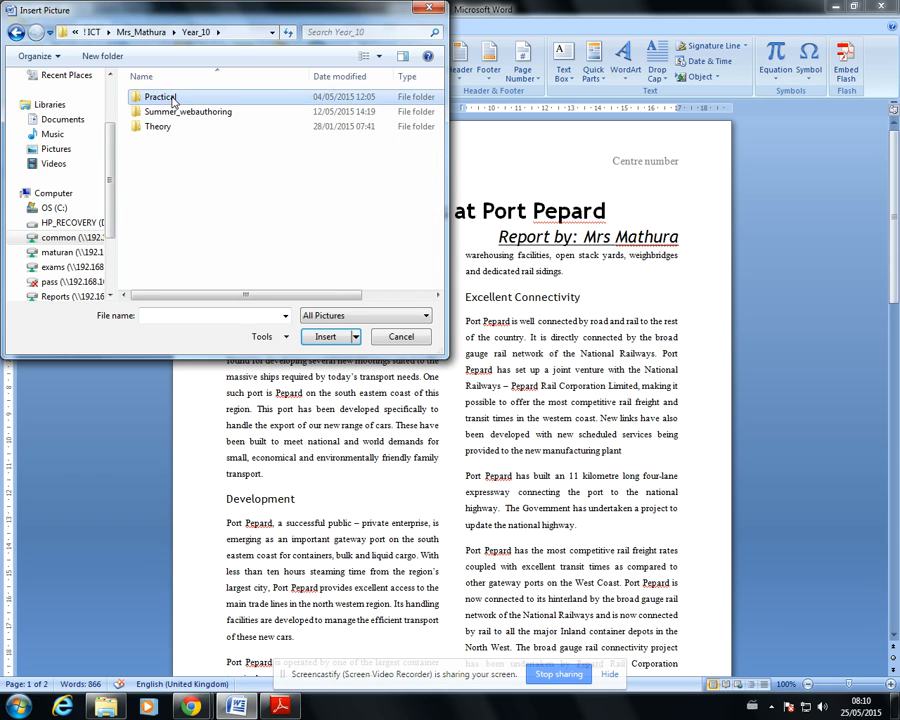
double_click(158, 96)
double_click(170, 111)
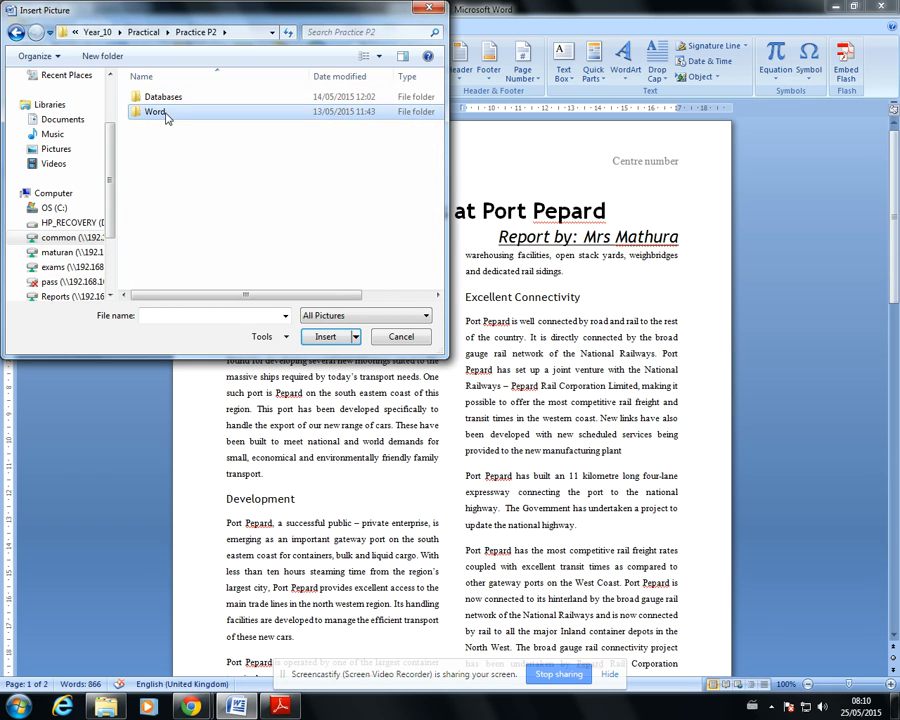
double_click(166, 112)
left_click(173, 128)
double_click(174, 128)
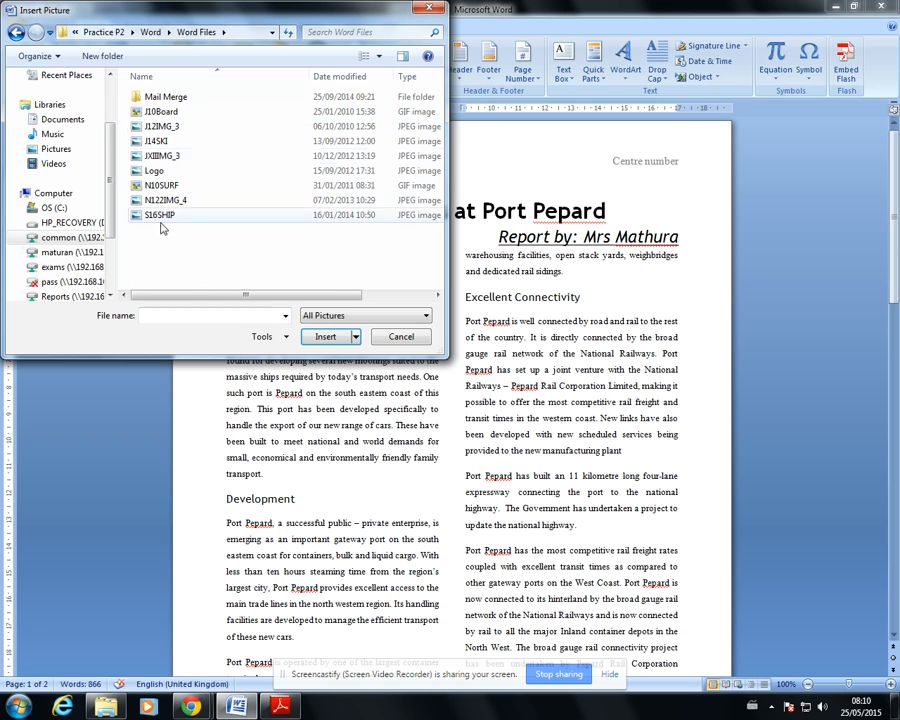
left_click(216, 216)
left_click(315, 337)
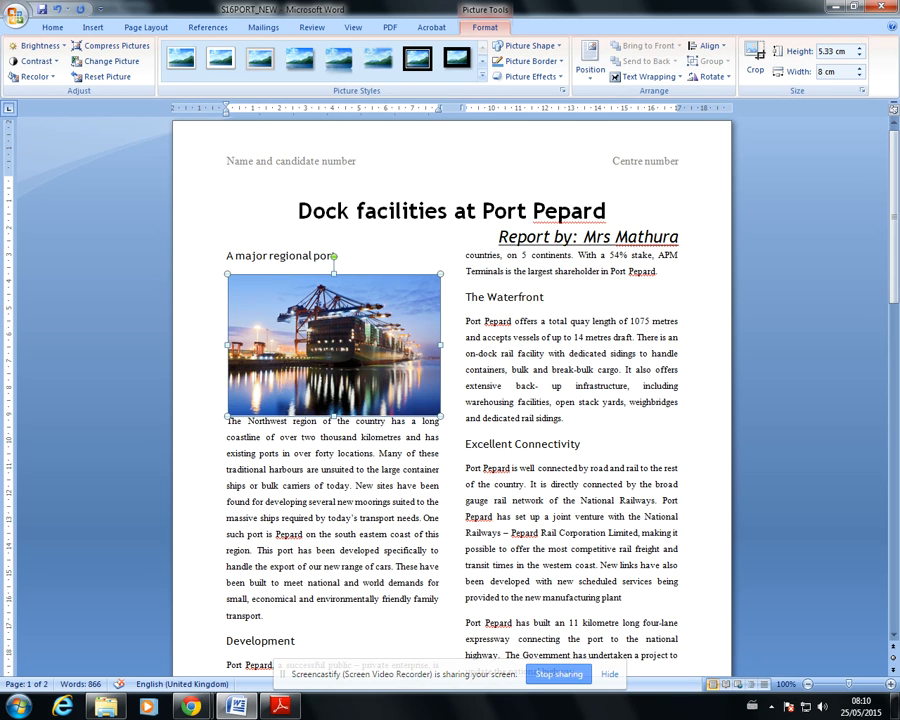
Recheck question 18's size requirement, and set the ship picture's height to 3 cm with the aspect ratio locked
left_click(280, 706)
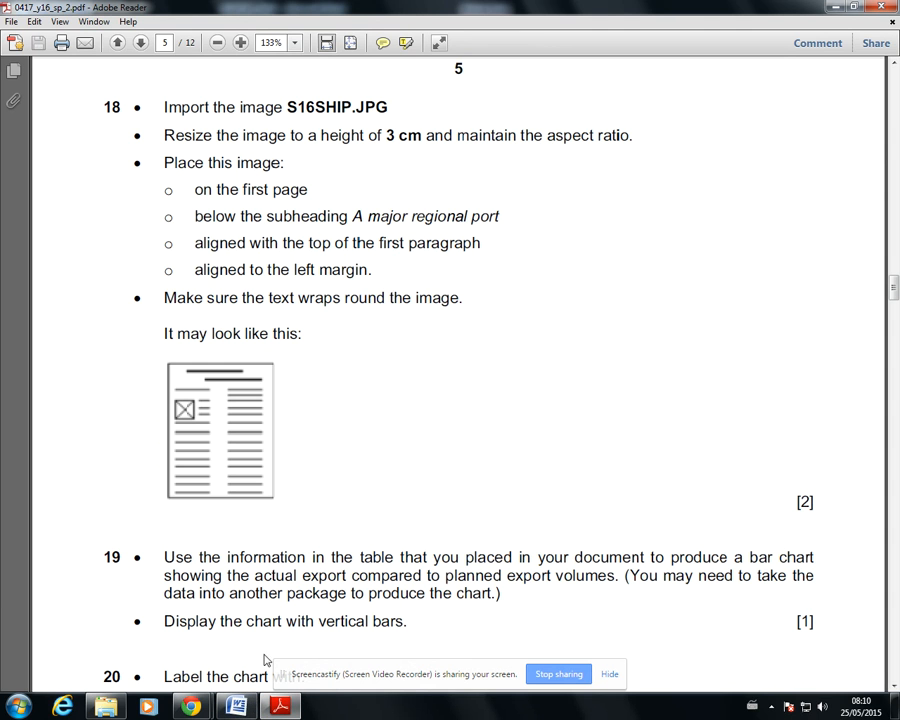
left_click(236, 706)
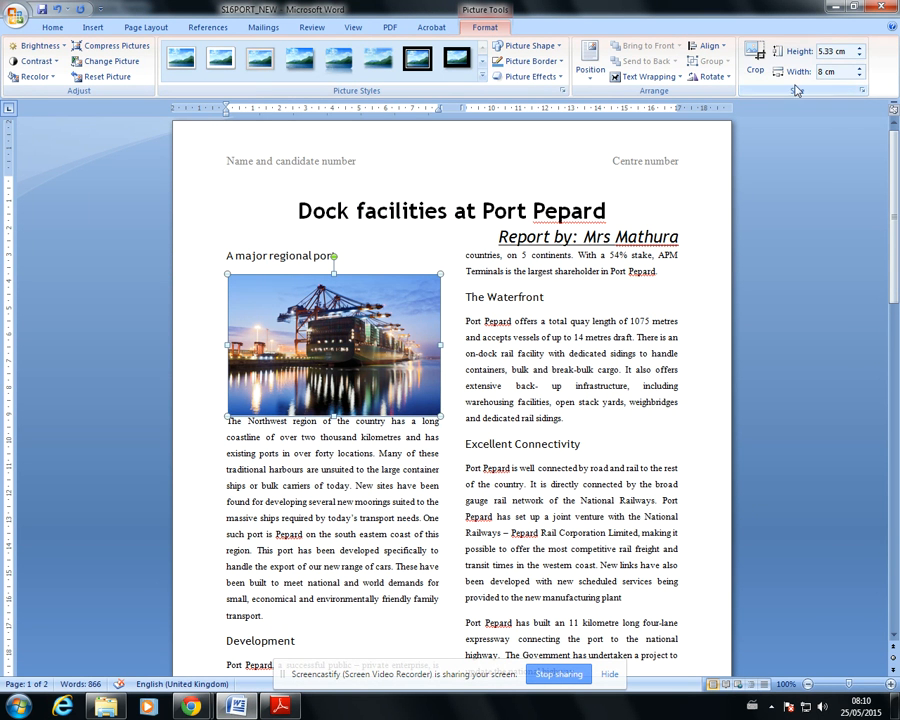
left_click(862, 91)
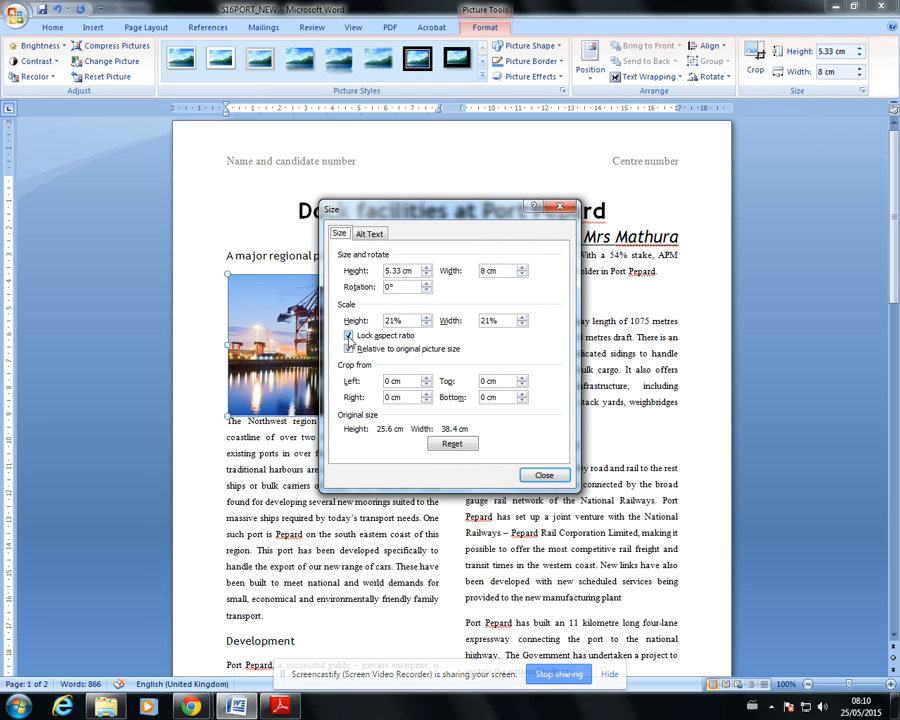
left_click(398, 270)
left_click(543, 476)
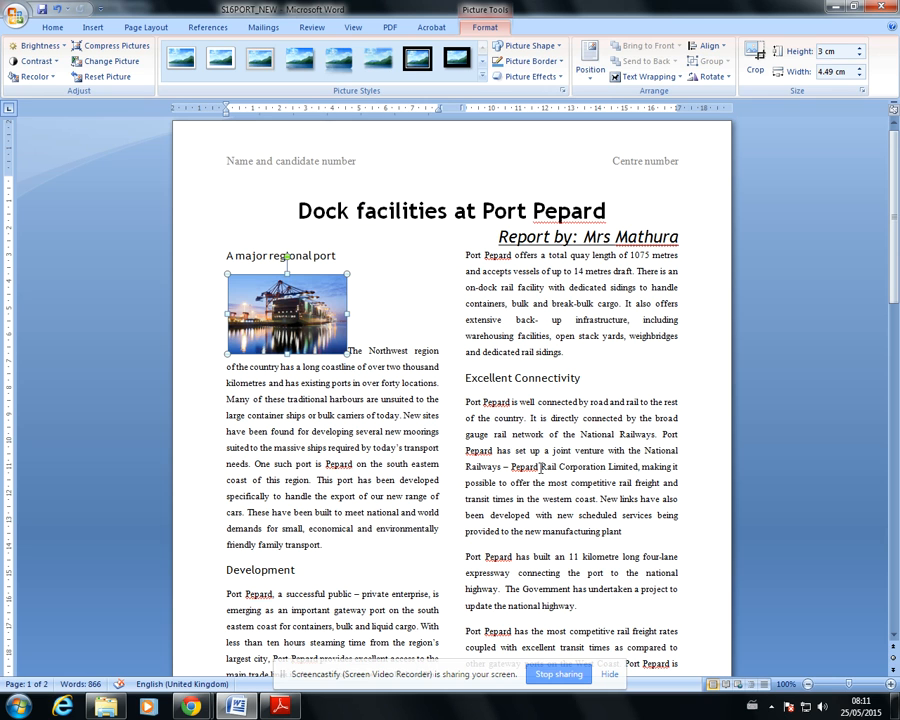
Wrap the first paragraph's text around the ship picture, and nudge the picture down to align with the paragraph's top line
left_click(355, 281)
left_click(302, 333)
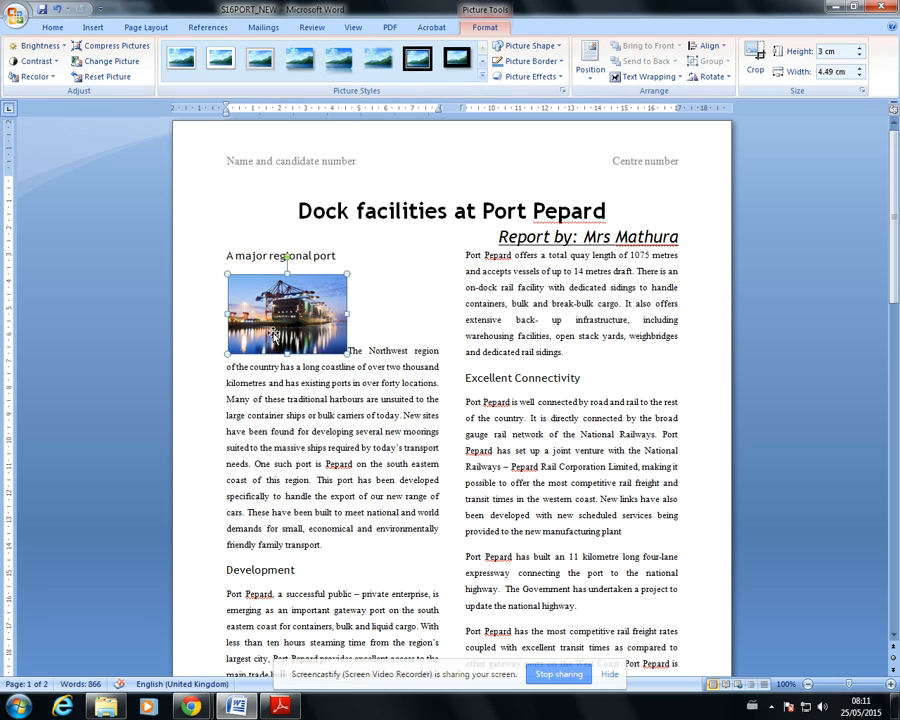
left_click(645, 76)
left_click(637, 114)
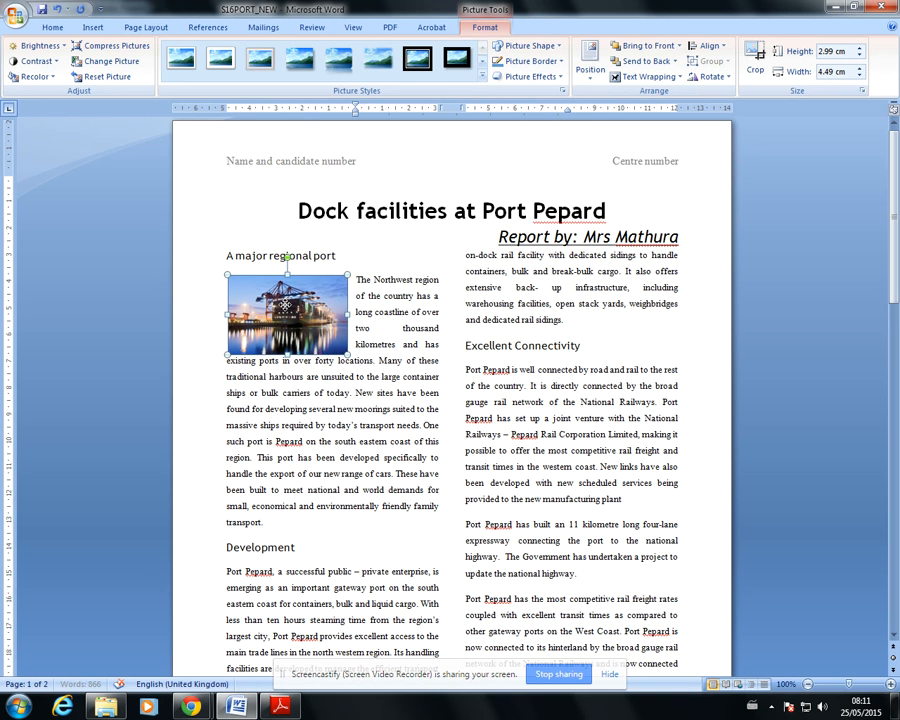
left_click_drag(286, 302, 287, 305)
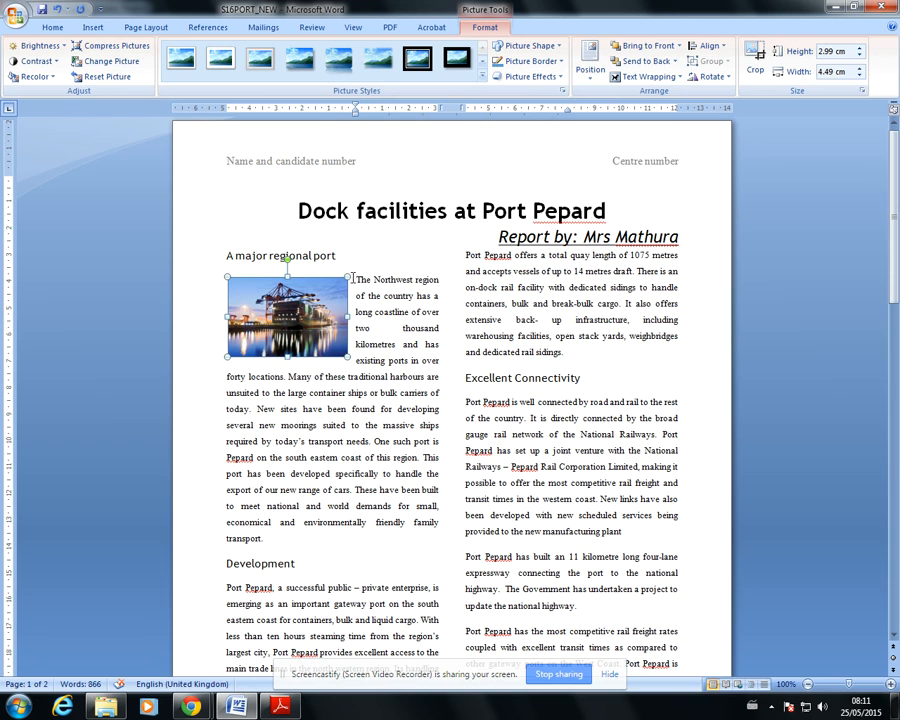
left_click_drag(355, 280, 428, 281)
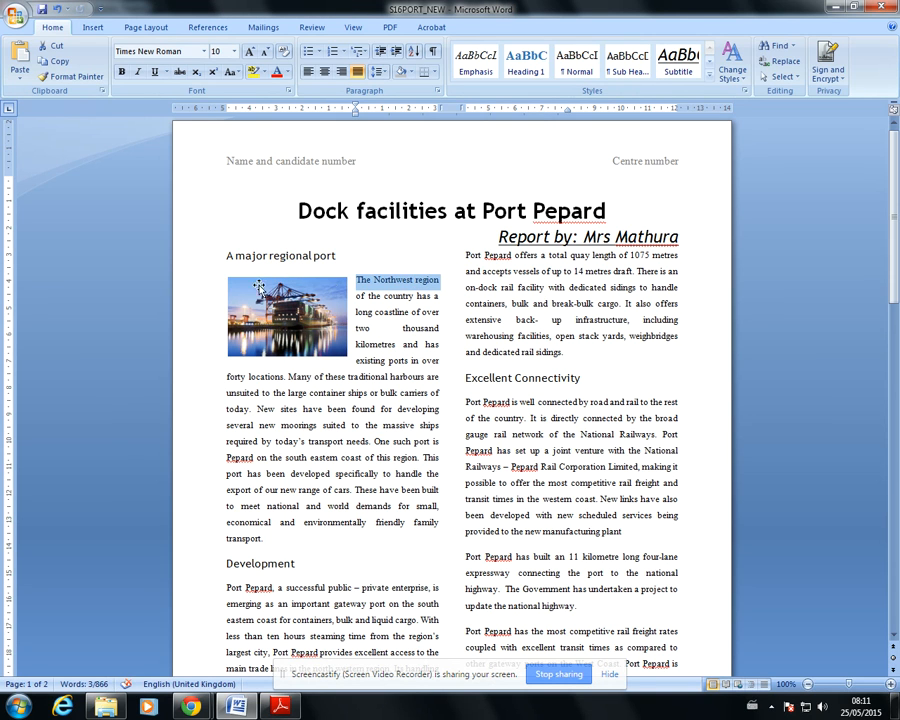
left_click(408, 362)
Compare the layout with question 18's example, and read questions 19 to 21 about the bar chart
key("alt+Tab")
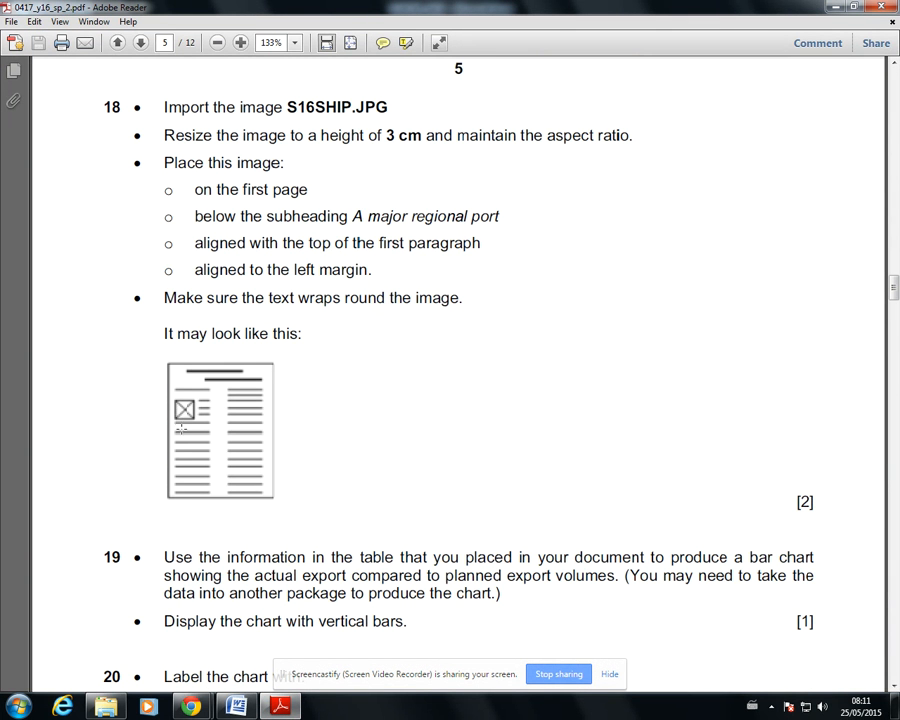
scroll(270, 586, "down", 3)
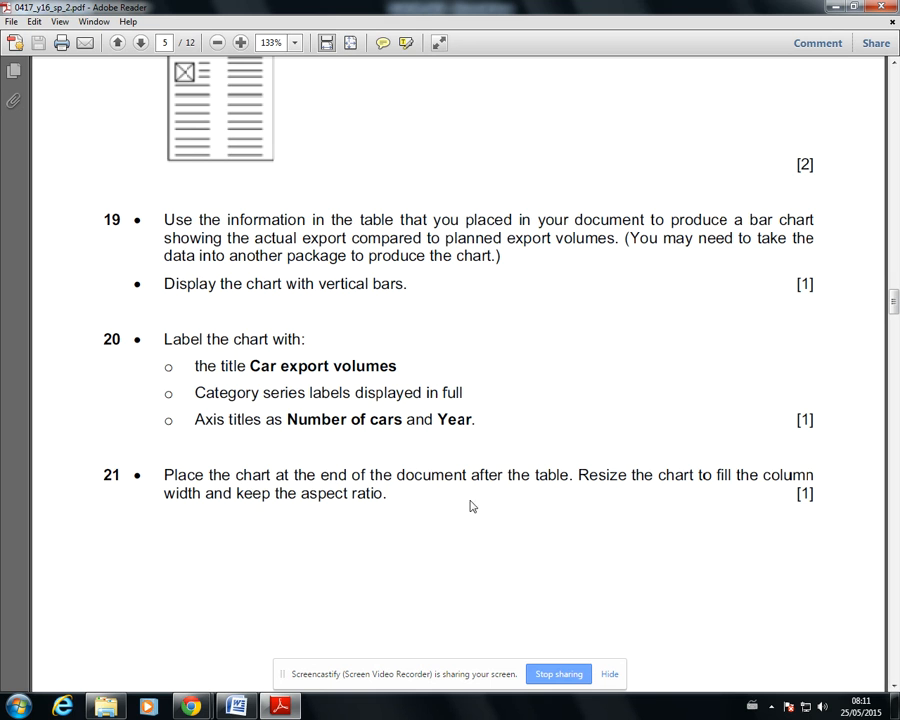
scroll(532, 454, "down", 2)
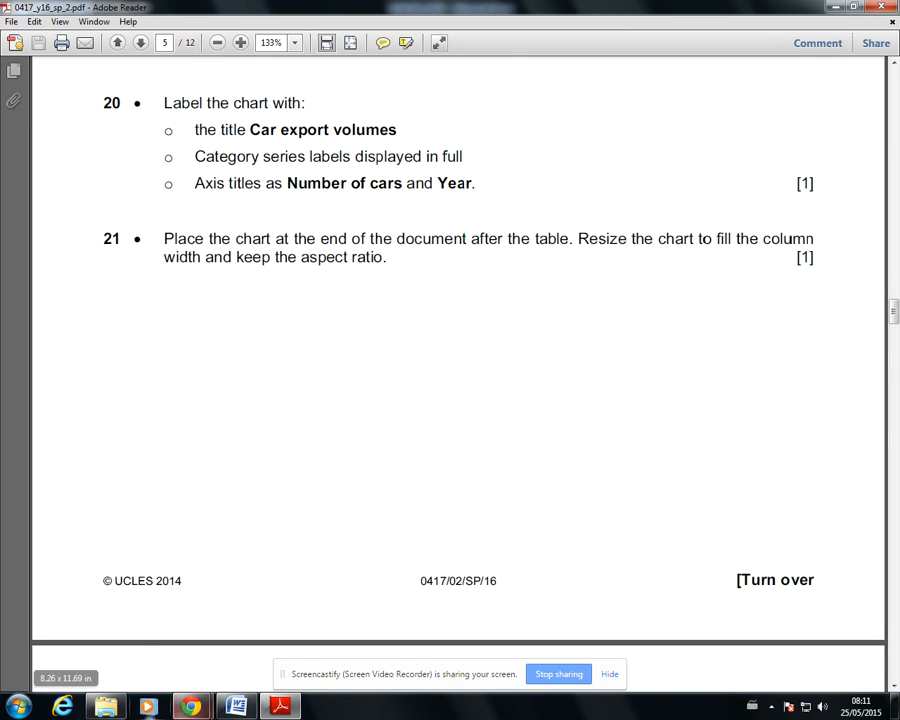
left_click(236, 706)
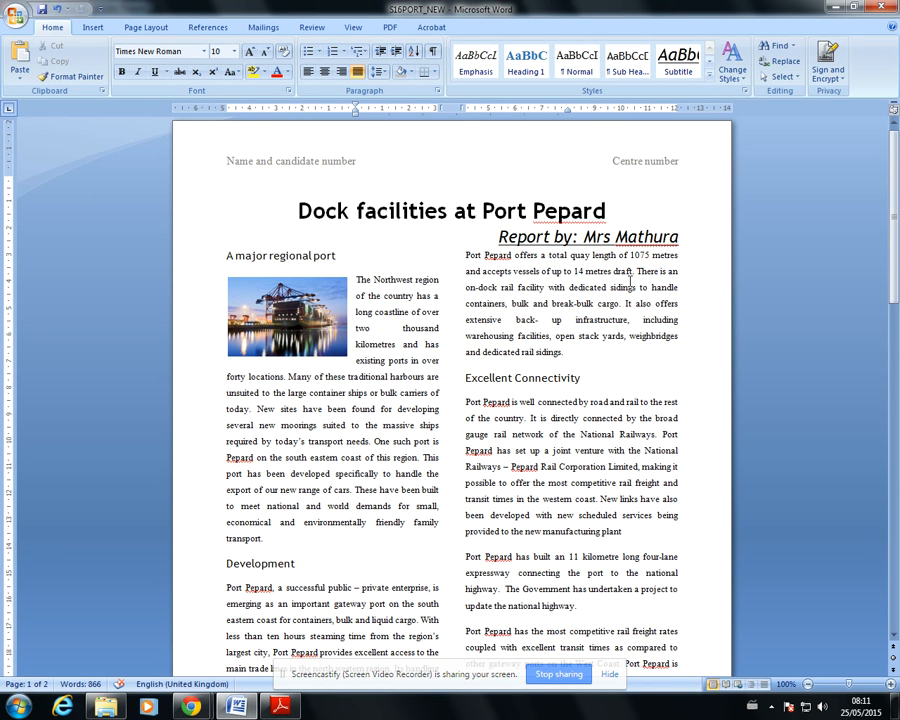